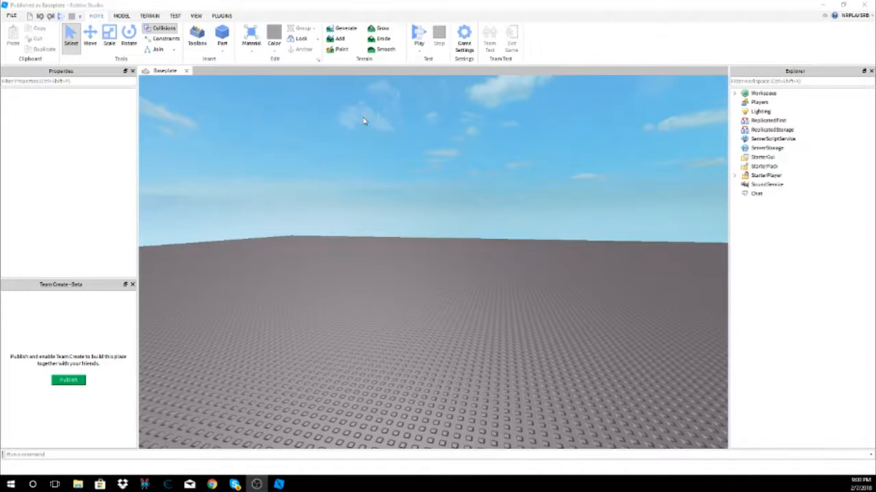
# Examine the empty baseplate from several angles and distances.
pyautogui.moveTo(488, 148); pyautogui.dragTo(211, 260, button='right')
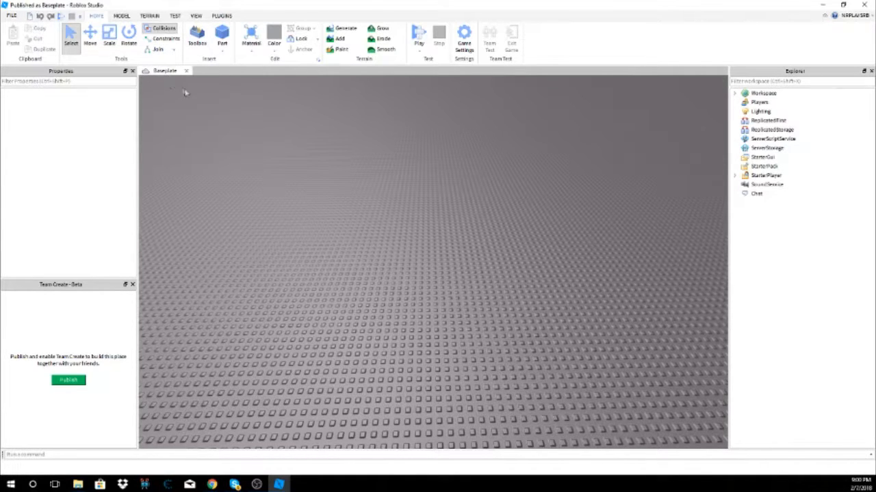
pyautogui.moveTo(280, 224); pyautogui.dragTo(281, 306, button='right')
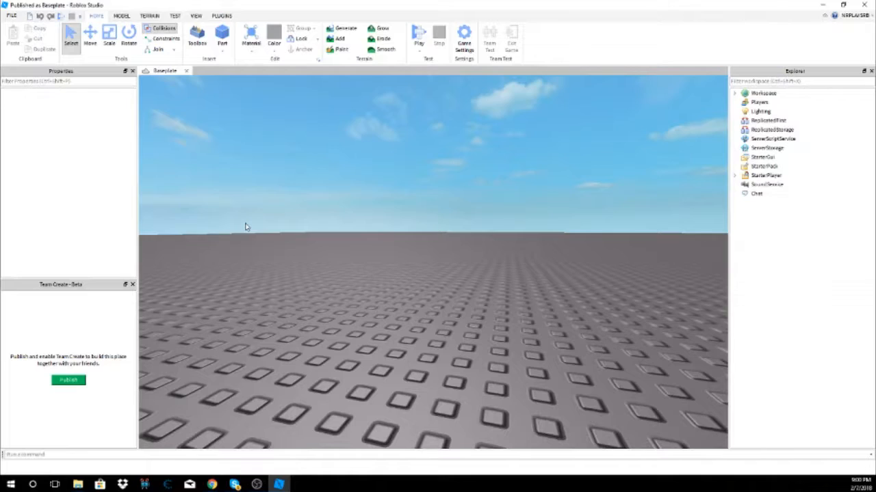
pyautogui.moveTo(337, 240); pyautogui.dragTo(339, 241, button='right')
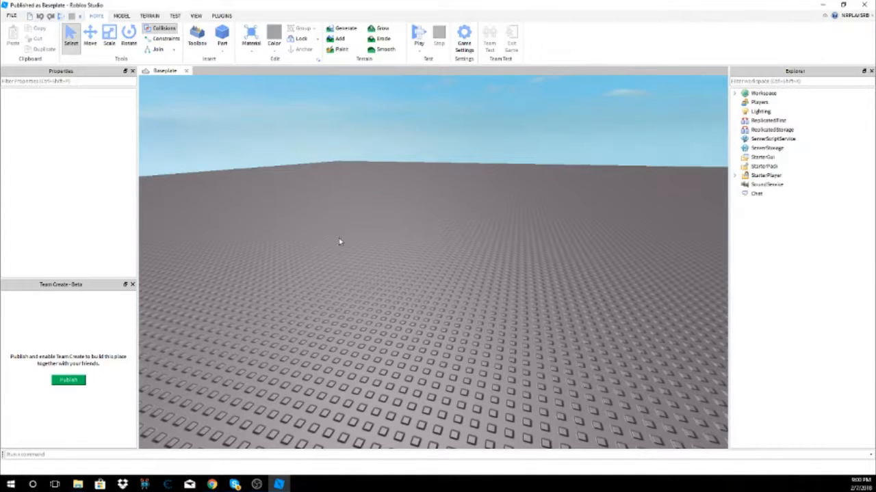
pyautogui.scroll(6, 343, 229)
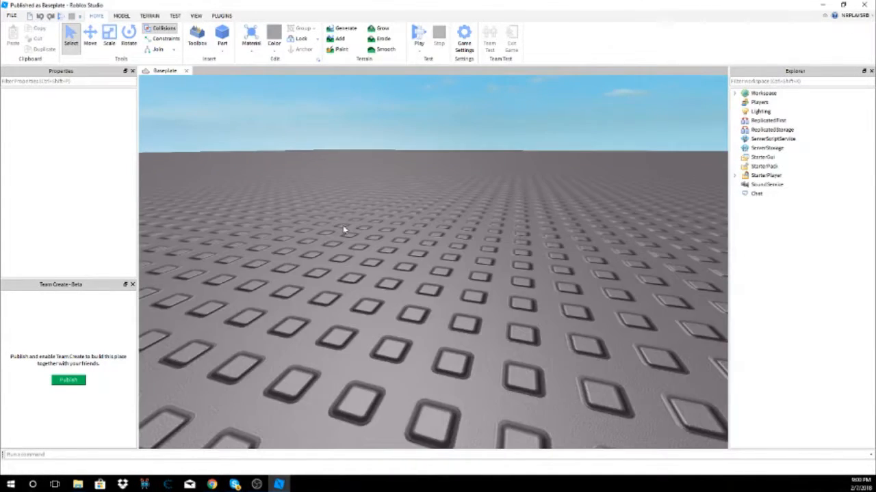
pyautogui.scroll(-5, 343, 229)
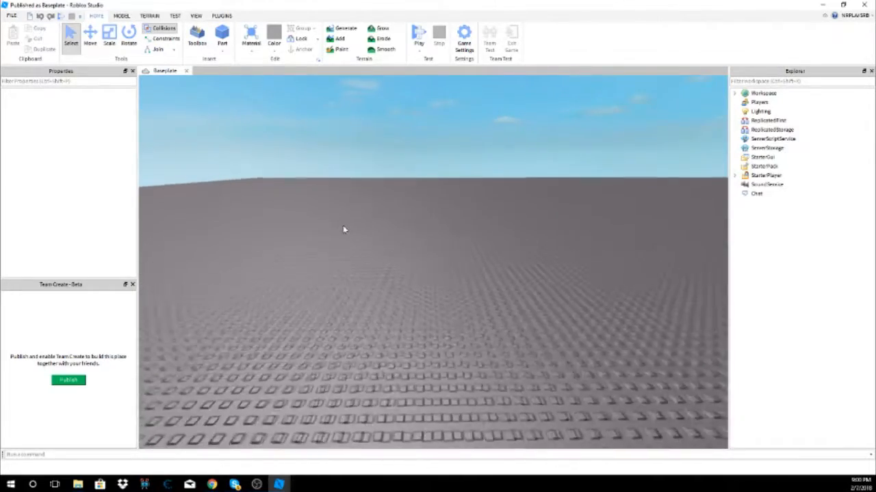
pyautogui.moveTo(343, 230); pyautogui.dragTo(351, 274, button='right')
pyautogui.scroll(5, 351, 273)
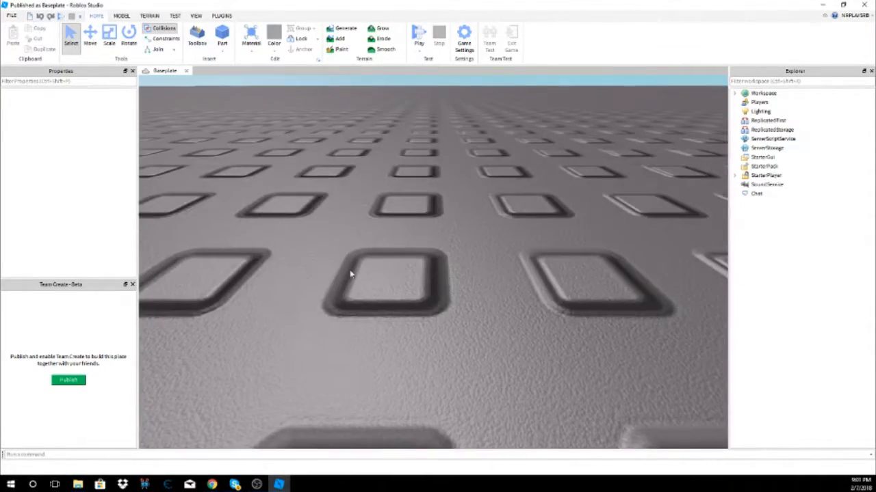
pyautogui.scroll(-6, 351, 274)
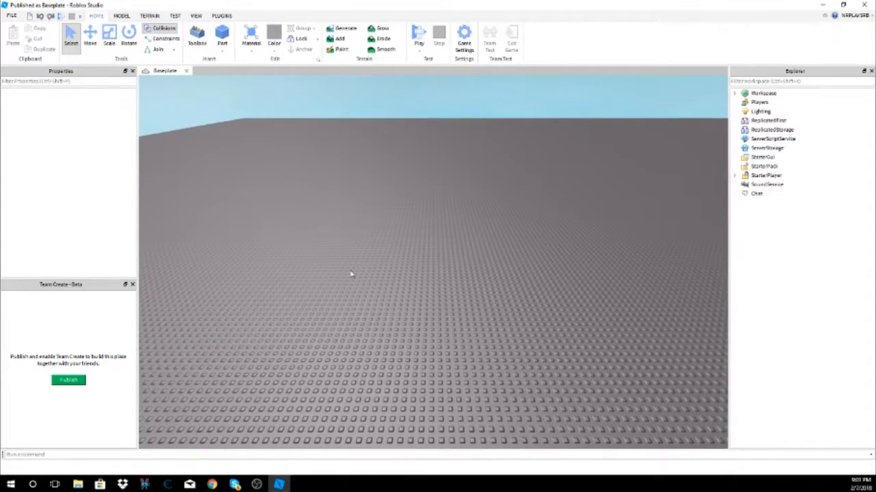
pyautogui.moveTo(351, 273); pyautogui.dragTo(351, 274, button='right')
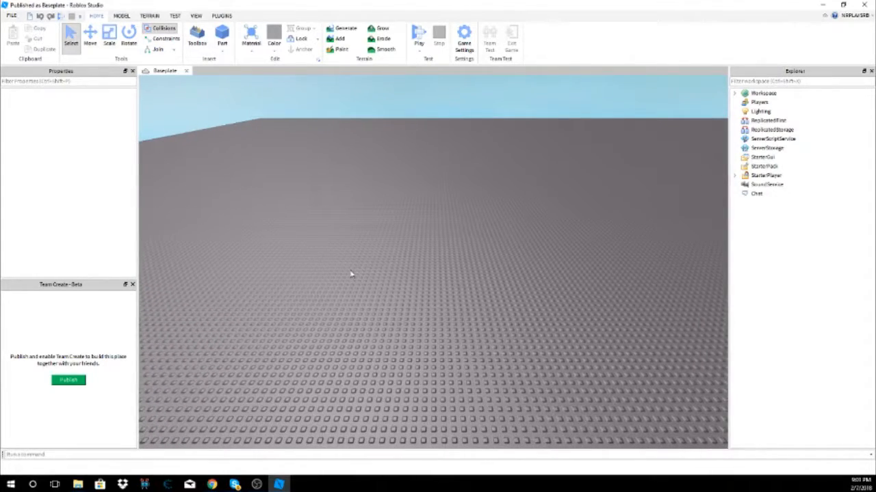
pyautogui.scroll(3, 351, 274)
pyautogui.scroll(-3, 351, 274)
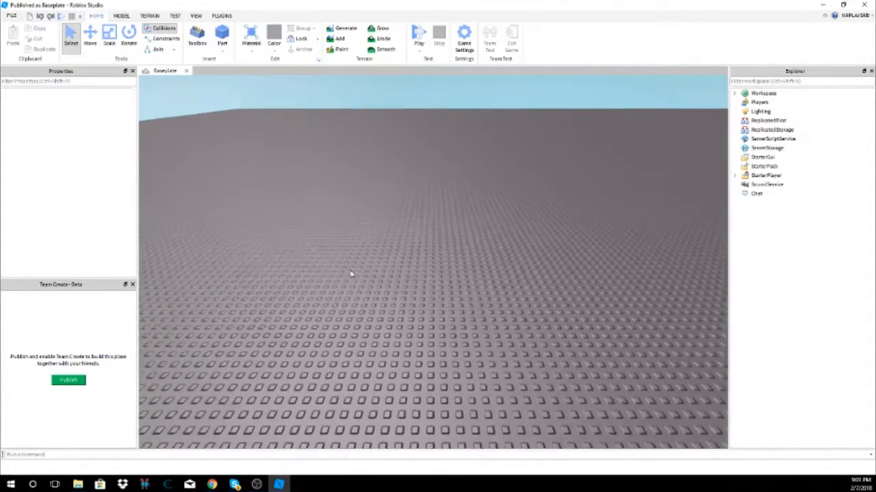
pyautogui.moveTo(351, 273); pyautogui.dragTo(350, 293, button='right')
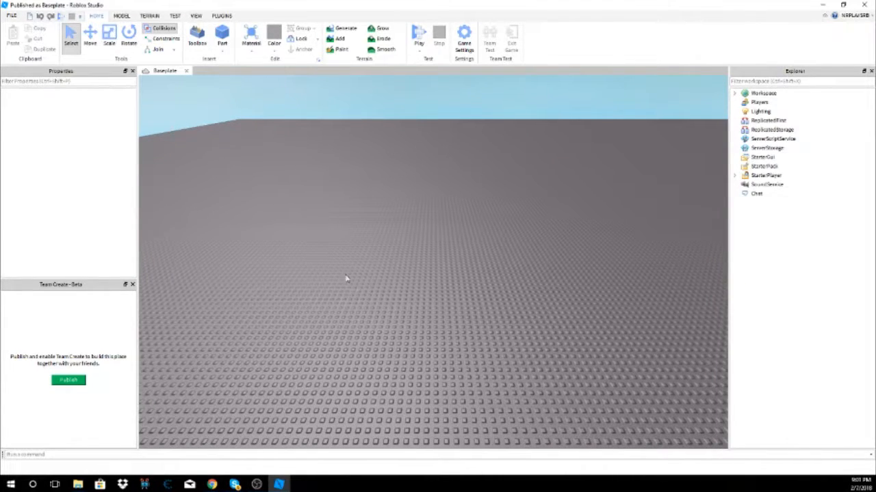
pyautogui.moveTo(318, 205); pyautogui.dragTo(326, 214, button='right')
pyautogui.moveTo(466, 218); pyautogui.dragTo(442, 221, button='right')
pyautogui.moveTo(290, 210); pyautogui.dragTo(333, 280, button='right')
pyautogui.rightClick(362, 256)
pyautogui.click(355, 241)
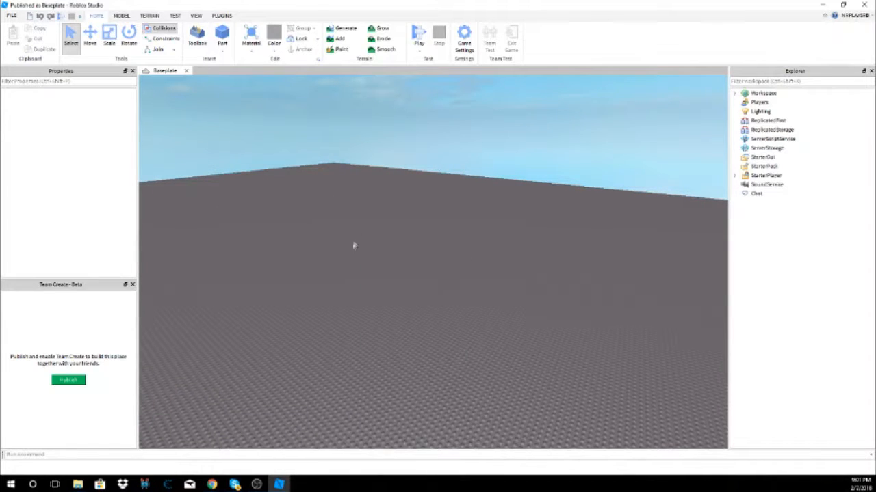
pyautogui.moveTo(440, 268); pyautogui.dragTo(333, 268, button='right')
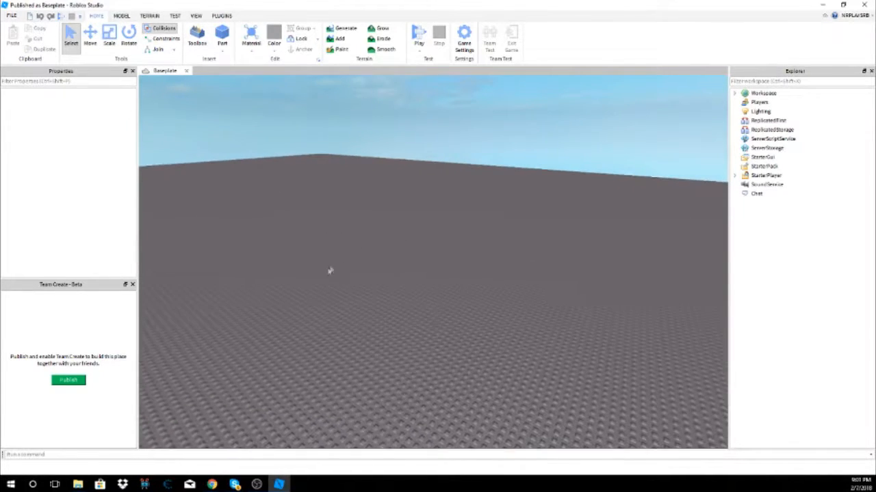
pyautogui.rightClick(329, 269)
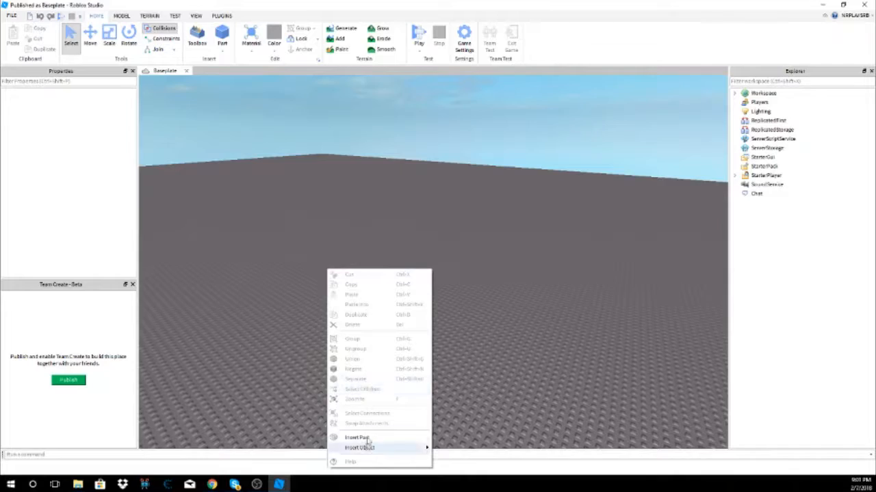
pyautogui.click(386, 238)
pyautogui.scroll(10, 386, 238)
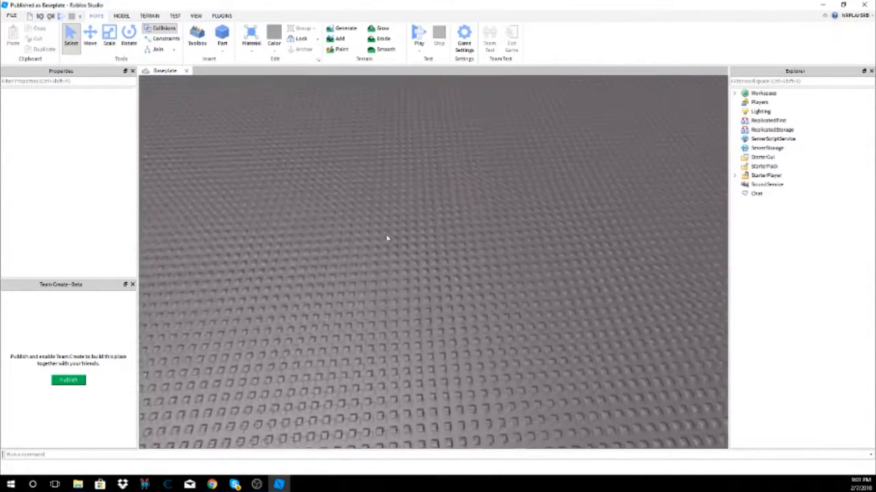
pyautogui.scroll(-10, 387, 239)
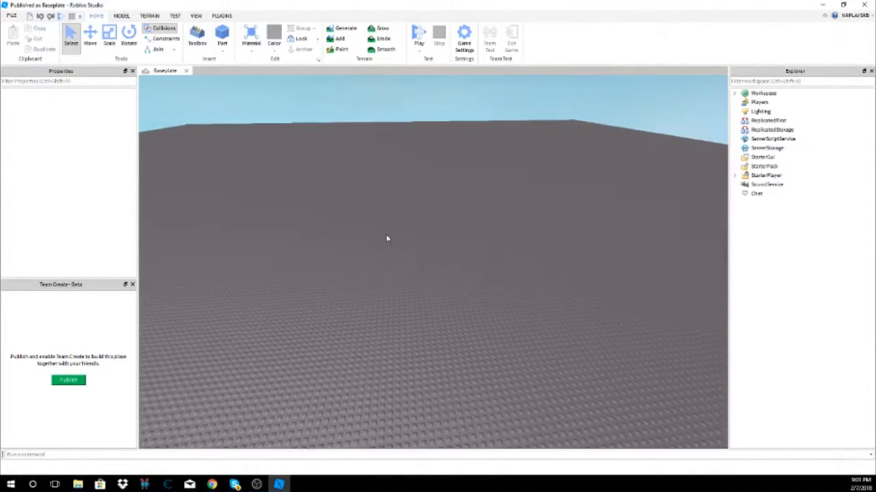
pyautogui.moveTo(386, 237); pyautogui.dragTo(387, 238, button='right')
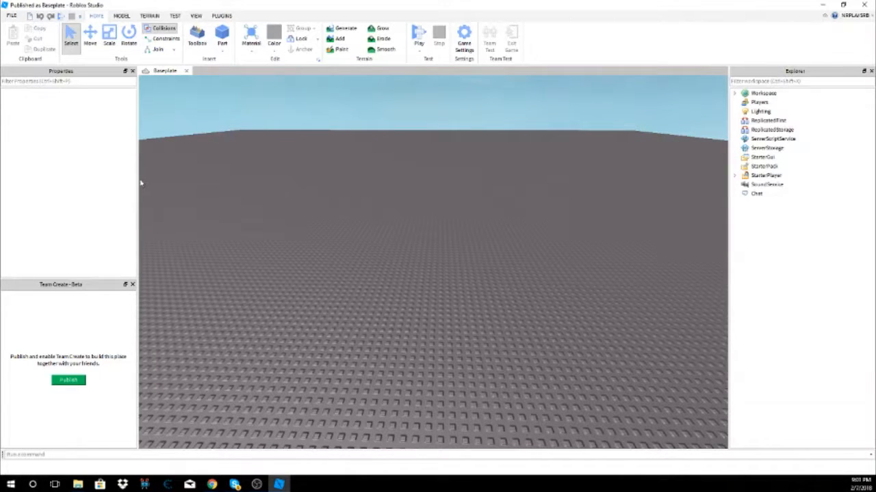
# Narrow the Properties panel slightly and adjust the Explorer panel's width, checking the Workspace contents in between.
pyautogui.moveTo(137, 179); pyautogui.dragTo(129, 205)
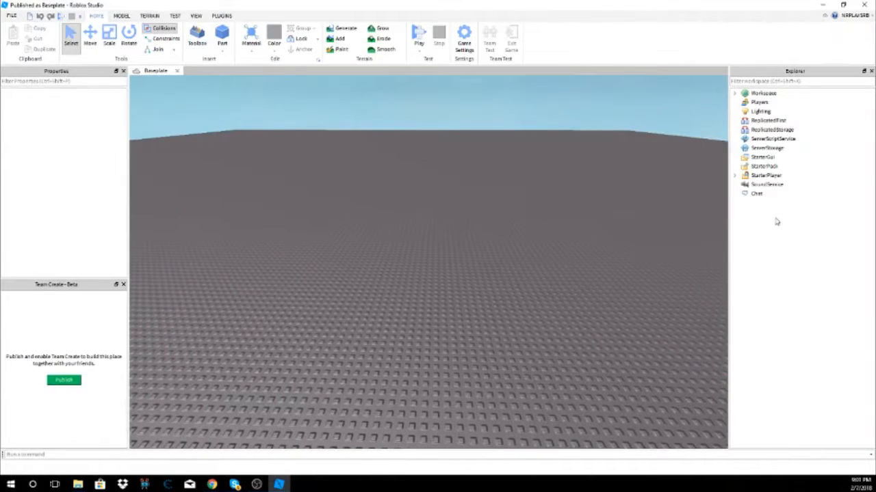
pyautogui.moveTo(730, 220); pyautogui.dragTo(847, 225)
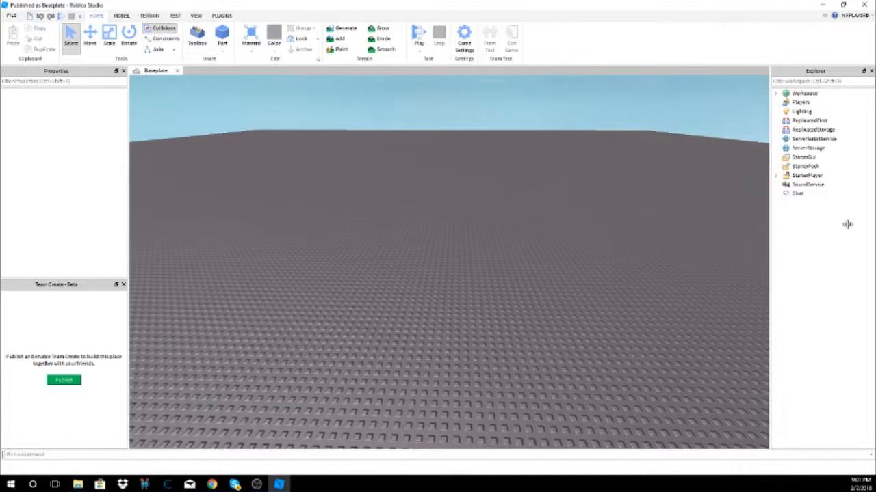
pyautogui.click(775, 93)
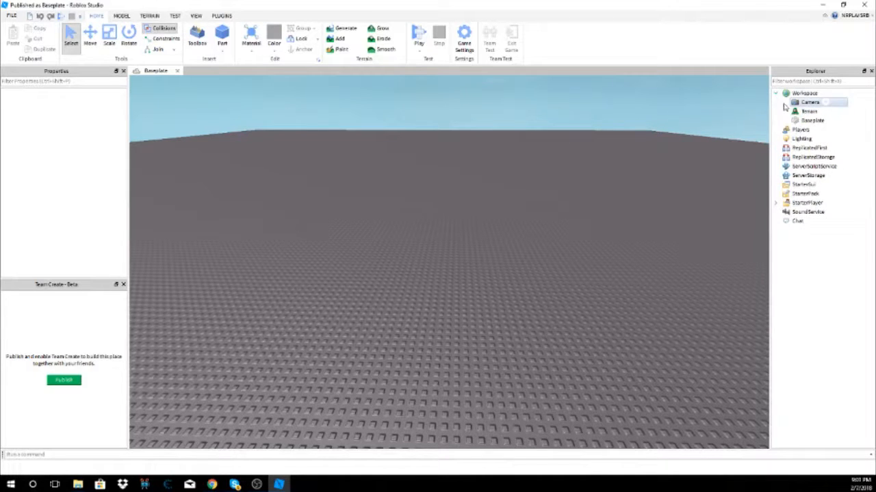
pyautogui.click(776, 93)
pyautogui.moveTo(770, 121); pyautogui.dragTo(721, 139)
# Insert a new Script object into the Workspace.
pyautogui.moveTo(453, 191); pyautogui.dragTo(451, 192, button='right')
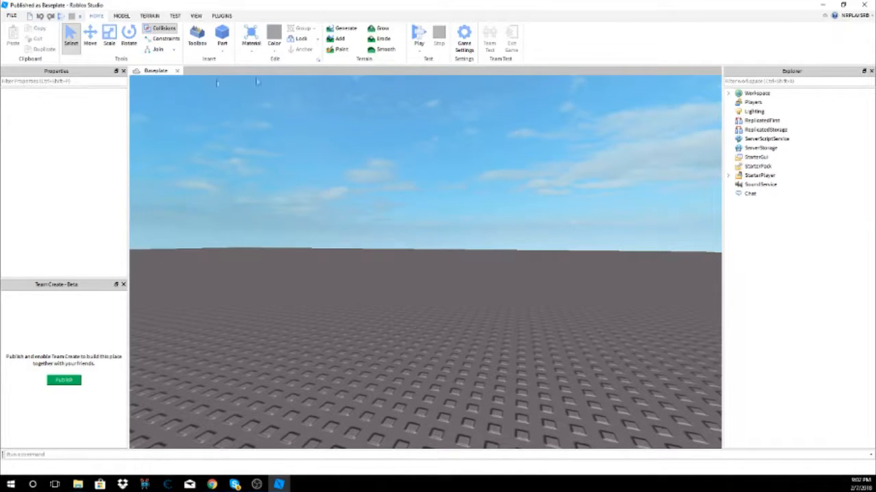
pyautogui.moveTo(497, 251); pyautogui.dragTo(497, 252, button='right')
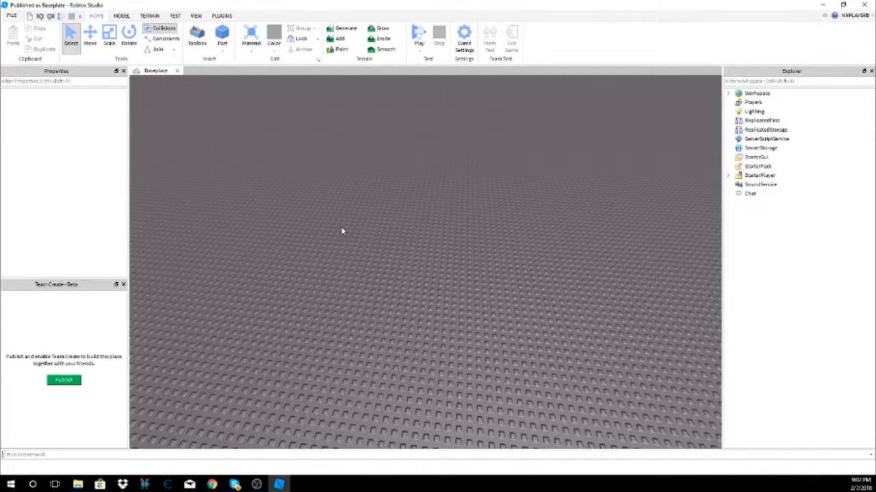
pyautogui.moveTo(342, 231); pyautogui.dragTo(297, 260, button='right')
pyautogui.moveTo(279, 130); pyautogui.dragTo(284, 135, button='right')
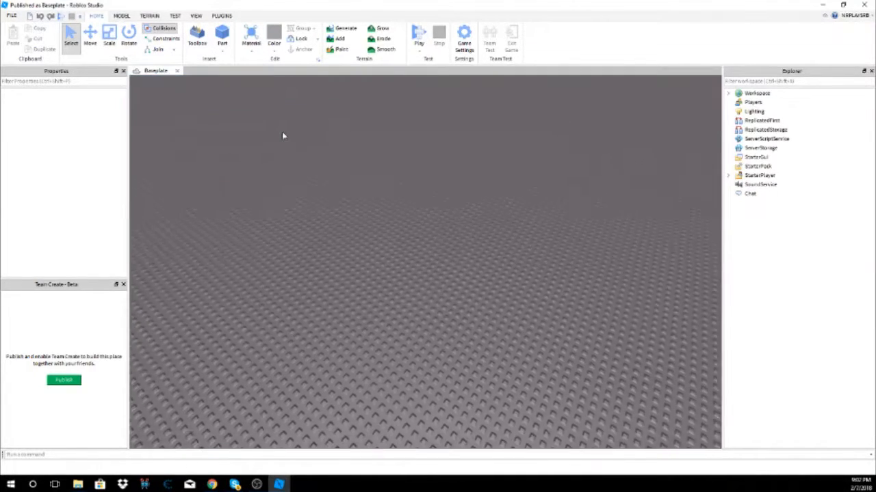
pyautogui.click(728, 93)
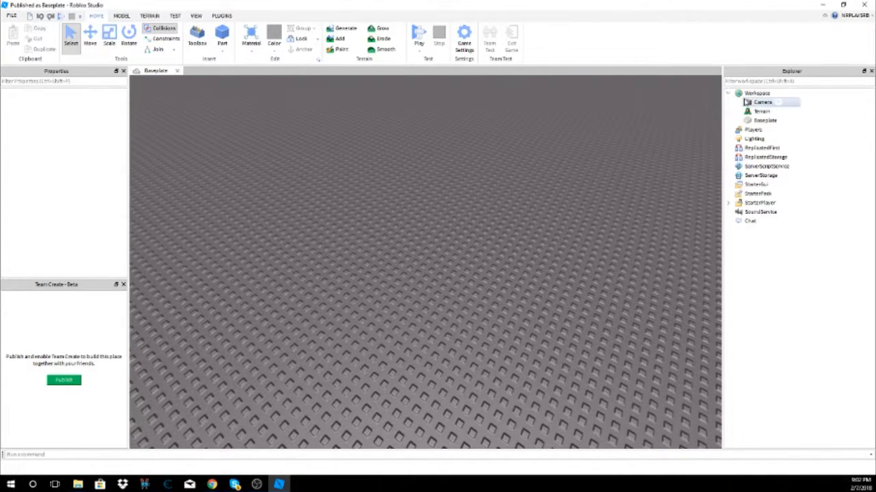
pyautogui.rightClick(753, 93)
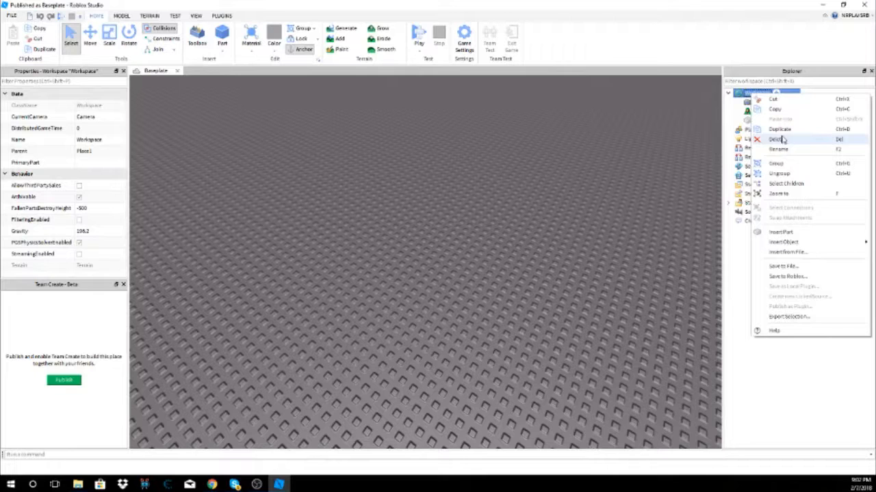
pyautogui.moveTo(778, 244)
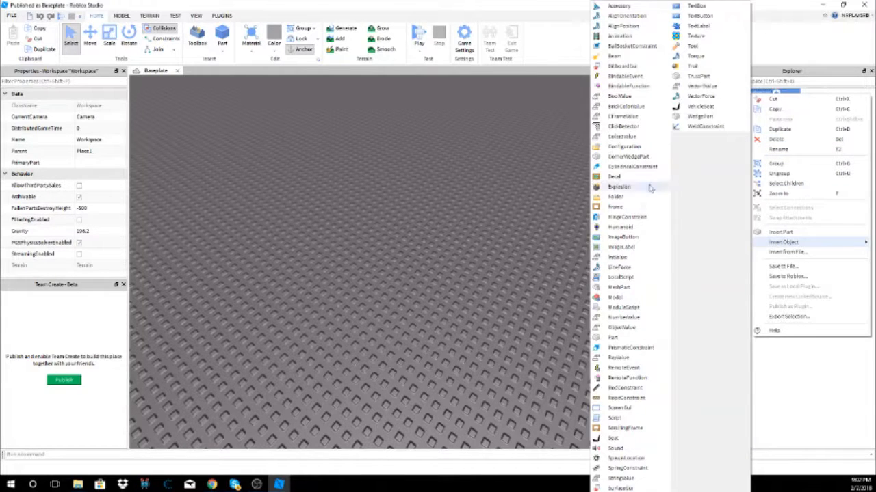
pyautogui.click(615, 418)
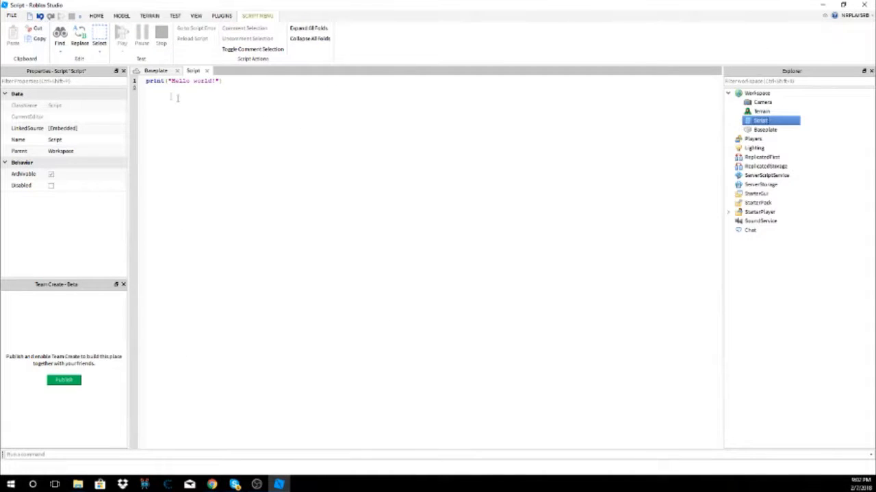
# Close the script's editor, delete the Script from the Workspace and collapse the Workspace contents.
pyautogui.click(164, 72)
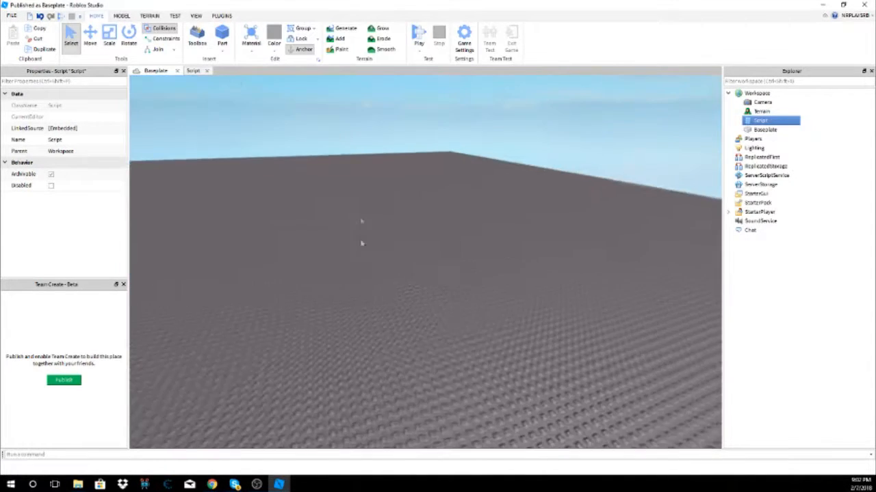
pyautogui.click(207, 71)
pyautogui.moveTo(368, 166); pyautogui.dragTo(368, 166, button='right')
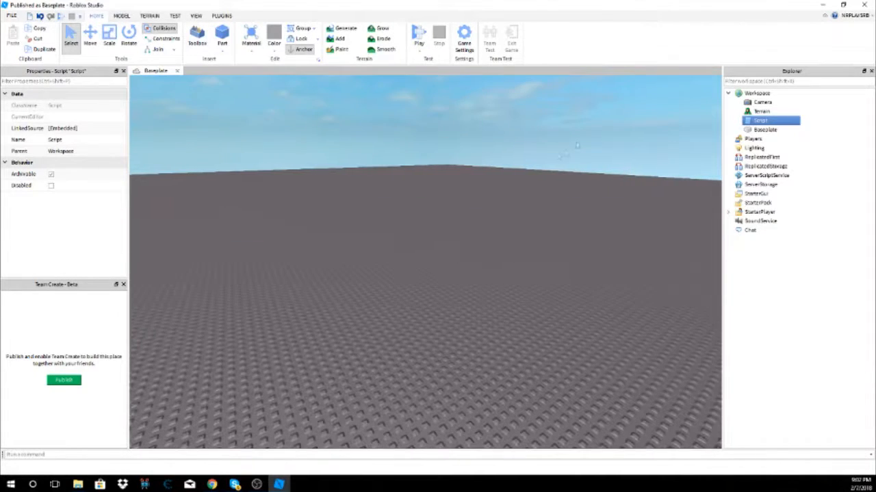
pyautogui.rightClick(760, 121)
pyautogui.click(778, 181)
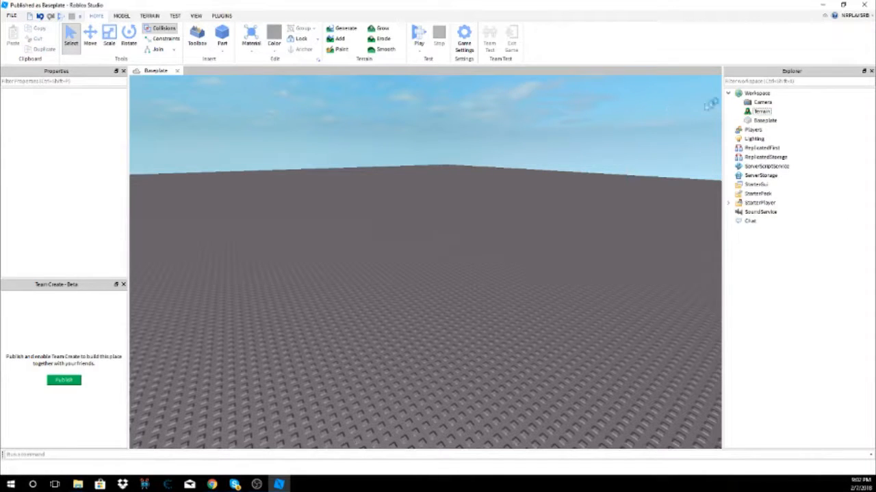
pyautogui.click(729, 95)
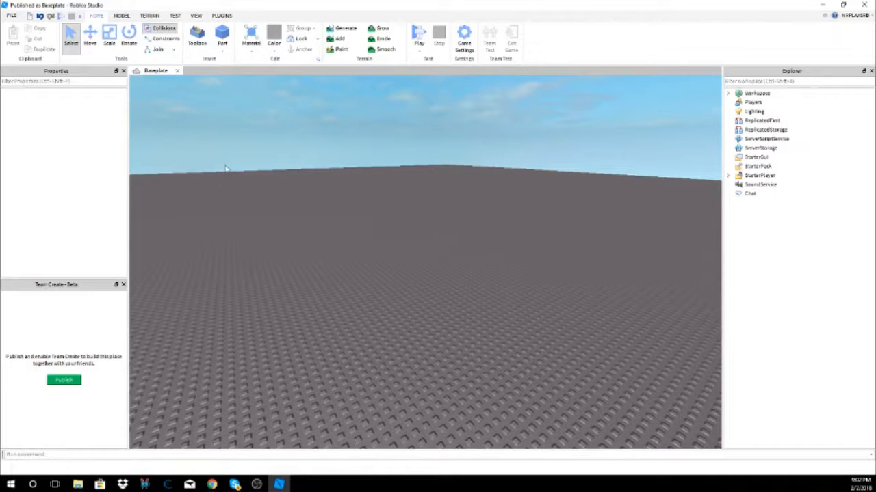
# Insert a block part on the baseplate and delete it again.
pyautogui.moveTo(326, 210); pyautogui.dragTo(322, 207, button='right')
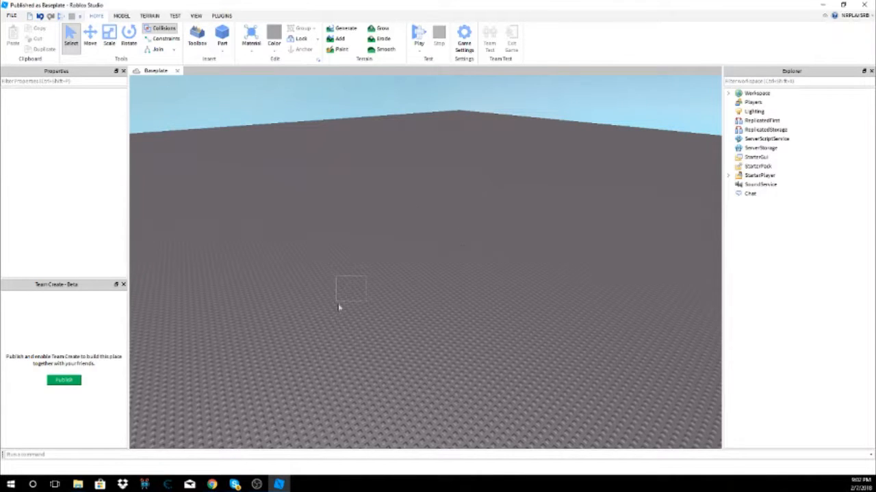
pyautogui.moveTo(269, 270); pyautogui.dragTo(298, 257, button='right')
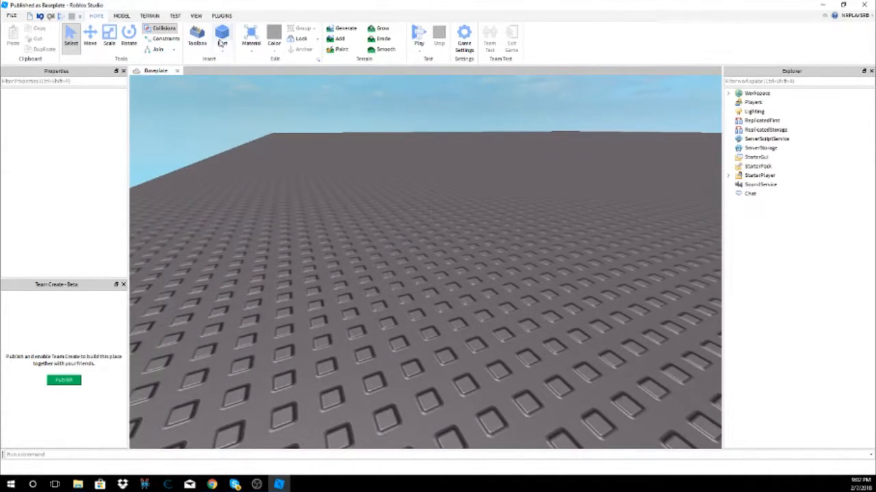
pyautogui.click(223, 38)
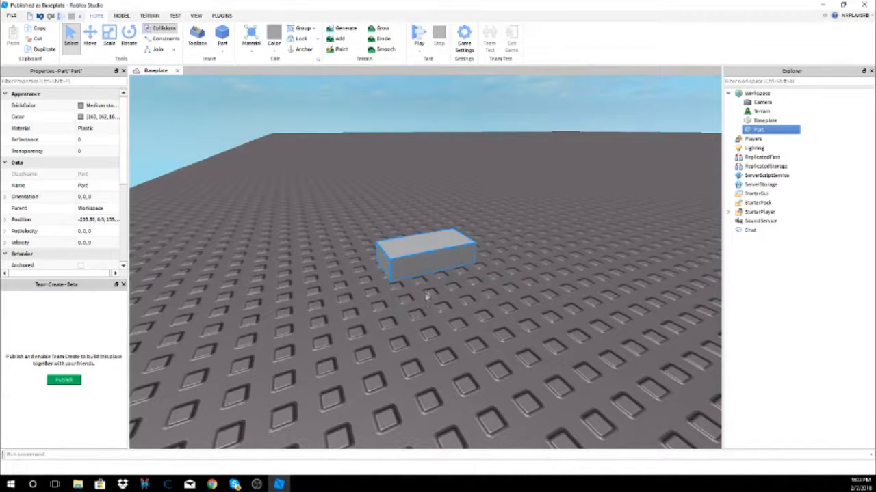
pyautogui.press('Delete')
# Select the Baseplate in the Workspace, inspect its outer edge from the side and clear the selection.
pyautogui.moveTo(448, 255); pyautogui.dragTo(358, 185, button='right')
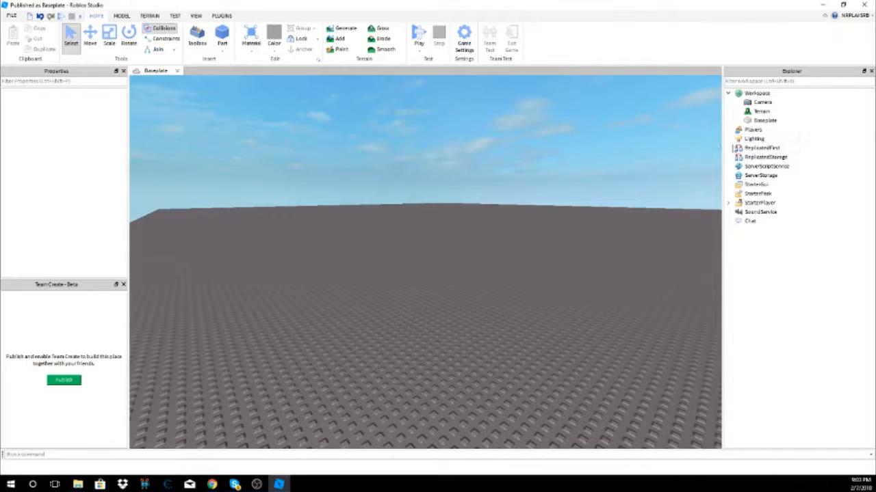
pyautogui.click(763, 120)
pyautogui.moveTo(553, 183); pyautogui.dragTo(449, 232, button='right')
pyautogui.moveTo(525, 182); pyautogui.dragTo(393, 226, button='right')
pyautogui.click(381, 229)
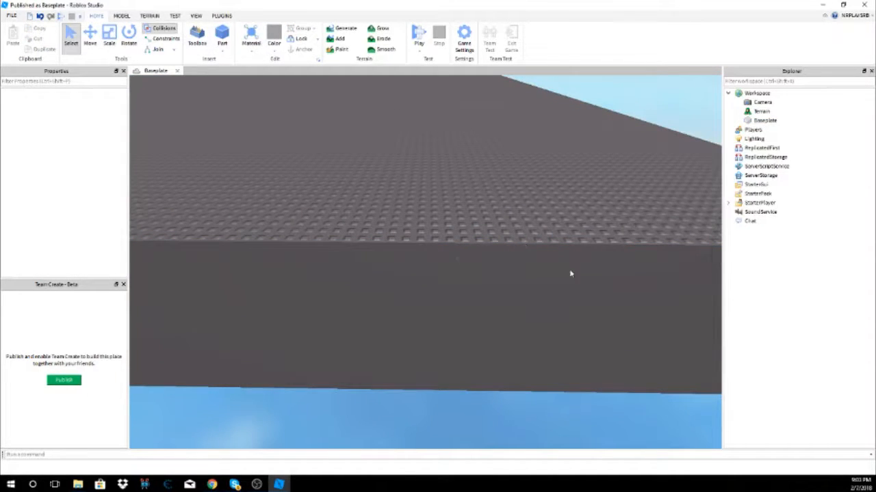
# Unlock the Baseplate with the Lock tool and select it in the viewport.
pyautogui.moveTo(471, 251); pyautogui.dragTo(676, 237, button='right')
pyautogui.press('a')
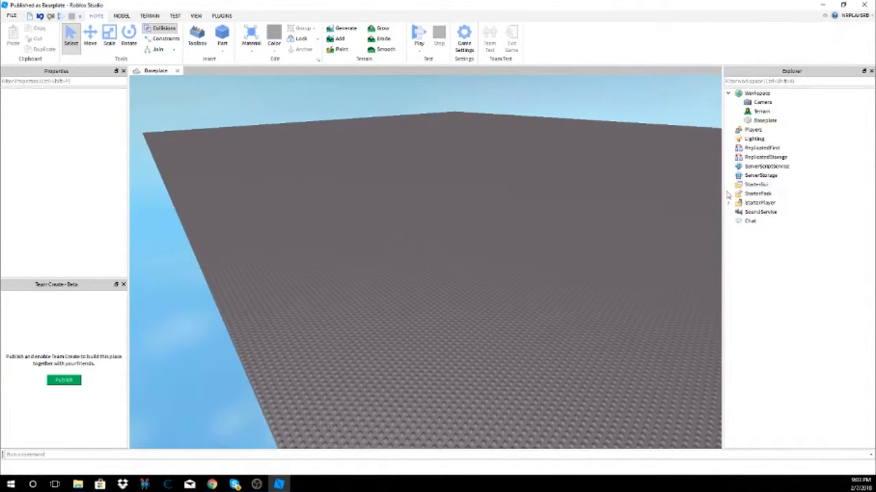
pyautogui.click(122, 16)
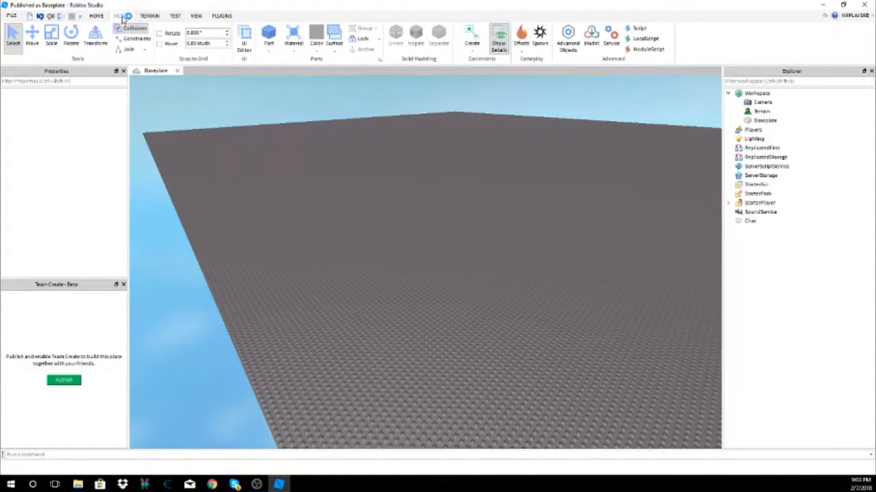
pyautogui.click(363, 38)
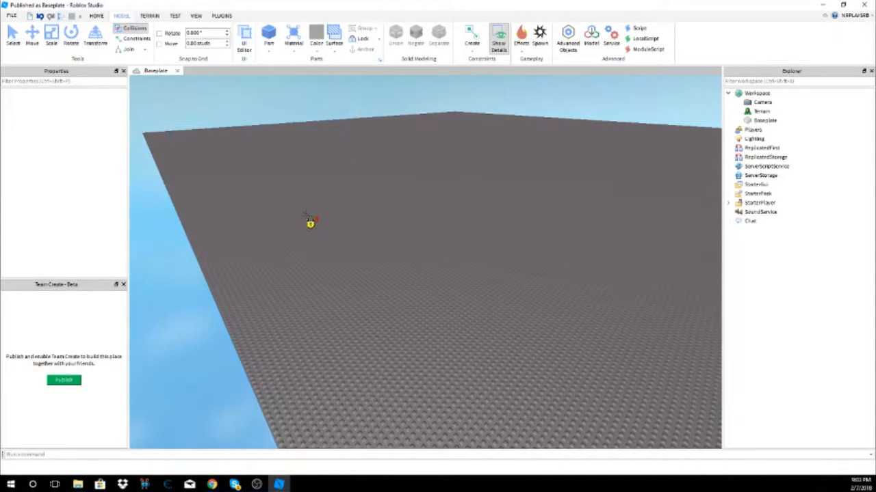
pyautogui.moveTo(305, 216); pyautogui.dragTo(273, 161, button='right')
pyautogui.click(13, 35)
pyautogui.click(266, 267)
pyautogui.scroll(8, 266, 267)
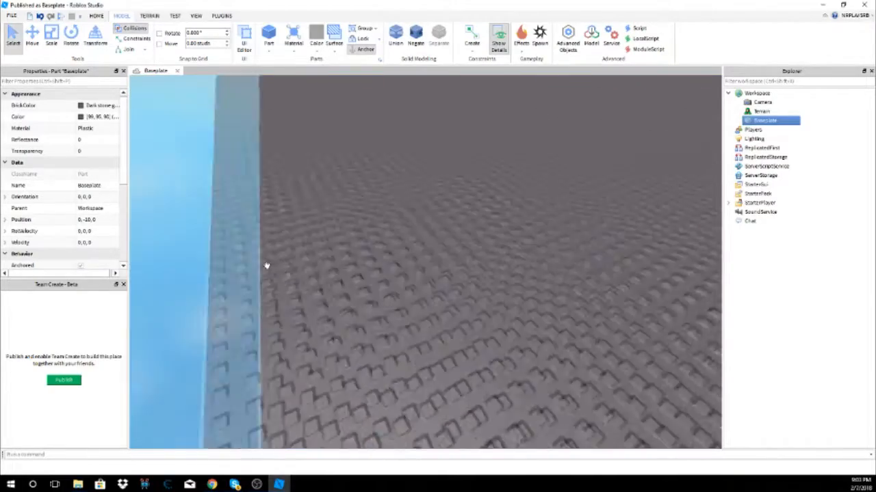
pyautogui.moveTo(267, 265); pyautogui.dragTo(267, 269, button='right')
pyautogui.scroll(-8, 267, 268)
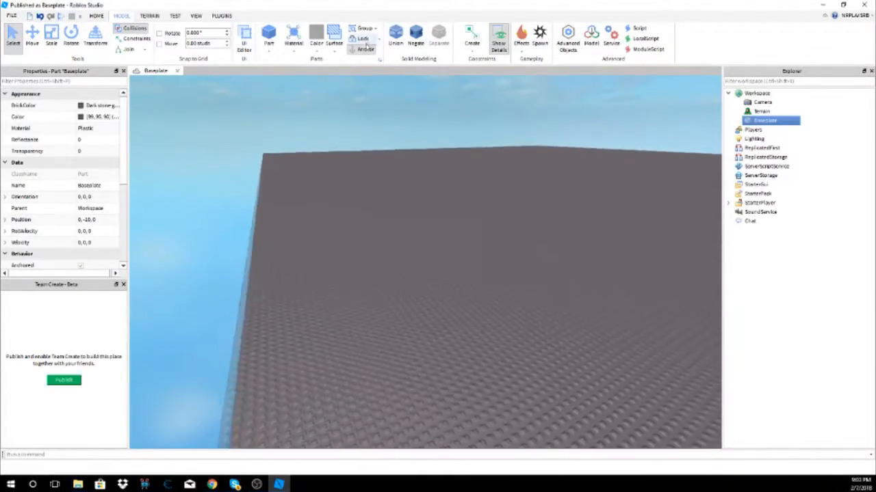
# Lock the Baseplate again with the Lock tool and return to the Select tool.
pyautogui.moveTo(267, 267); pyautogui.dragTo(270, 260, button='right')
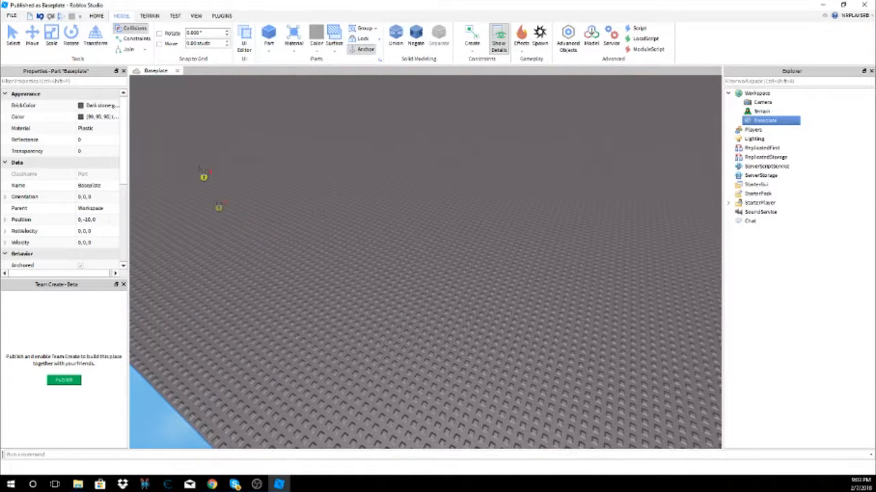
pyautogui.click(12, 38)
pyautogui.scroll(5, 229, 160)
pyautogui.moveTo(278, 170); pyautogui.dragTo(275, 152, button='right')
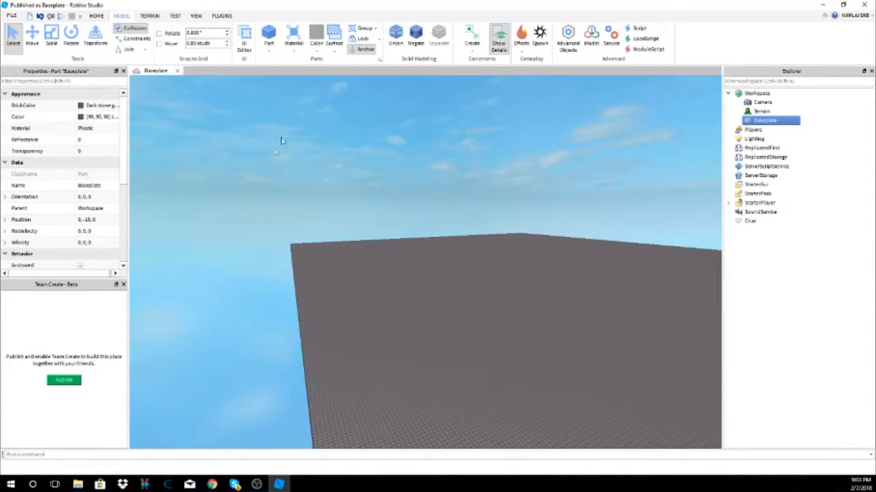
pyautogui.click(96, 15)
pyautogui.scroll(3, 270, 201)
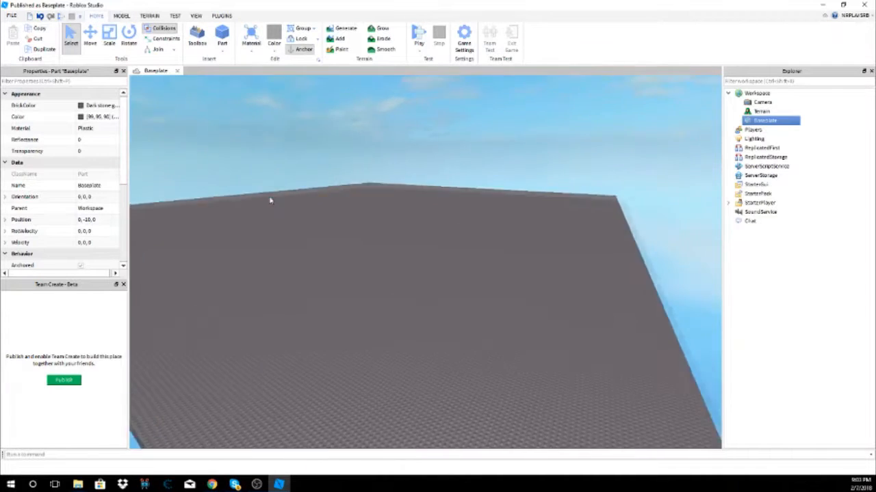
pyautogui.scroll(3, 271, 200)
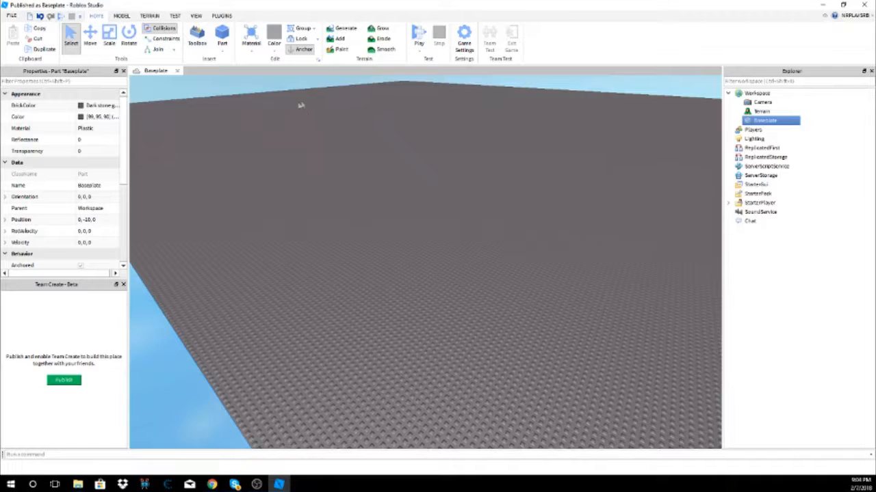
# Examine the tool sets for general editing, modelling, terrain, testing, viewing and plugins.
pyautogui.click(194, 15)
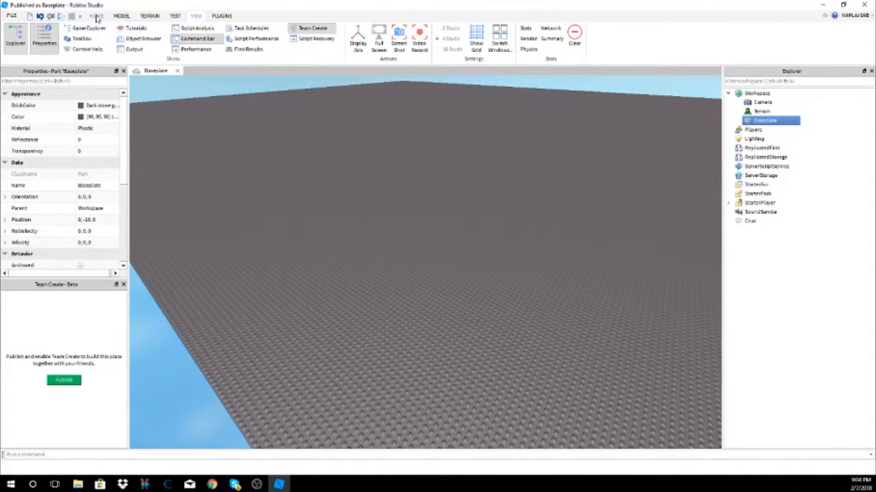
pyautogui.click(97, 16)
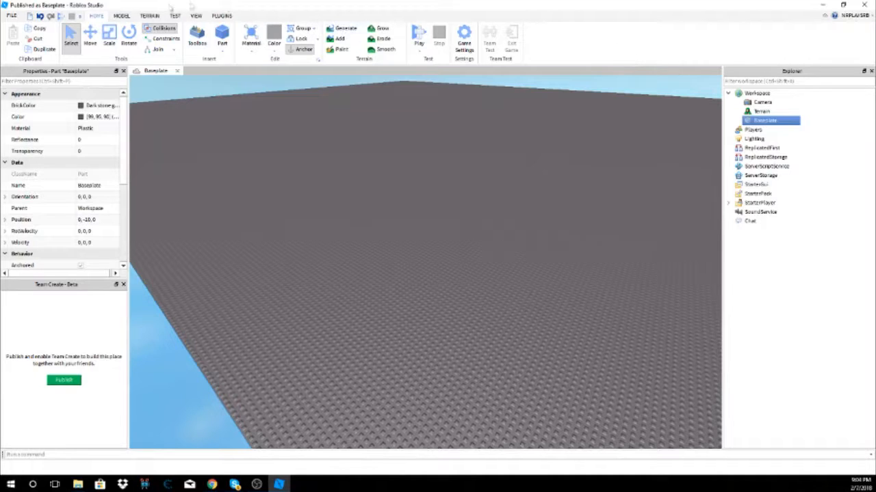
pyautogui.click(123, 15)
pyautogui.click(97, 16)
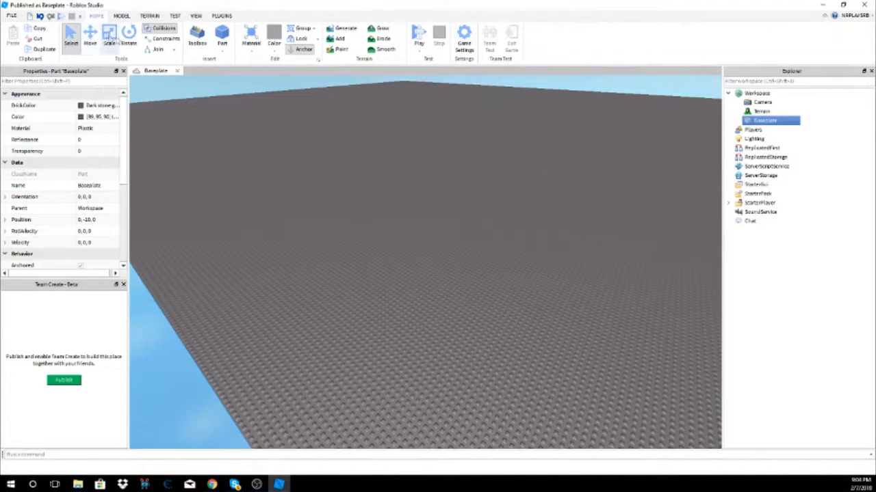
pyautogui.click(160, 15)
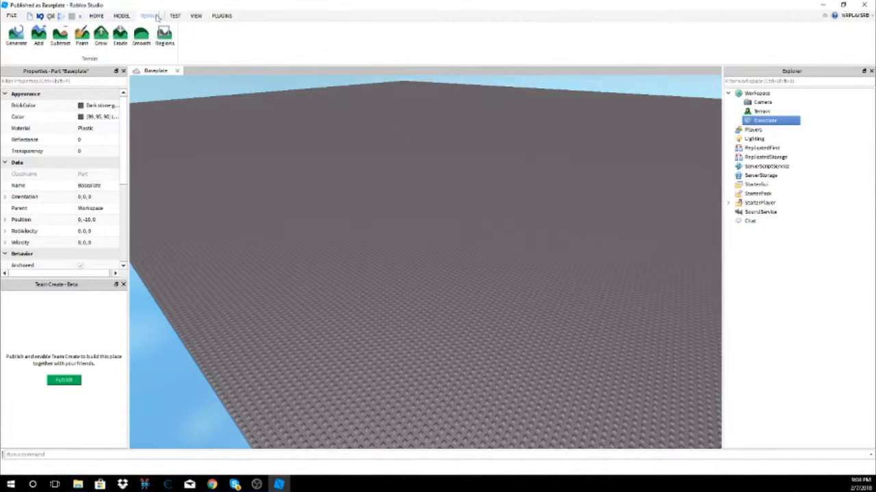
pyautogui.click(97, 15)
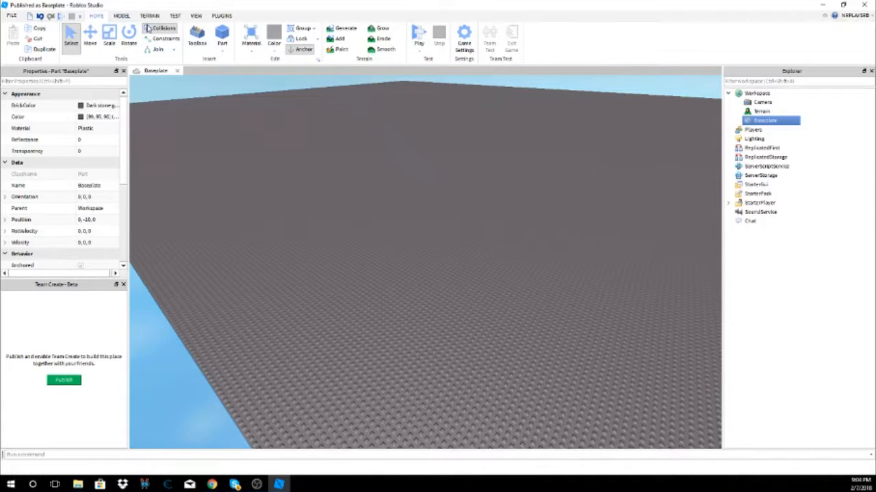
pyautogui.click(123, 16)
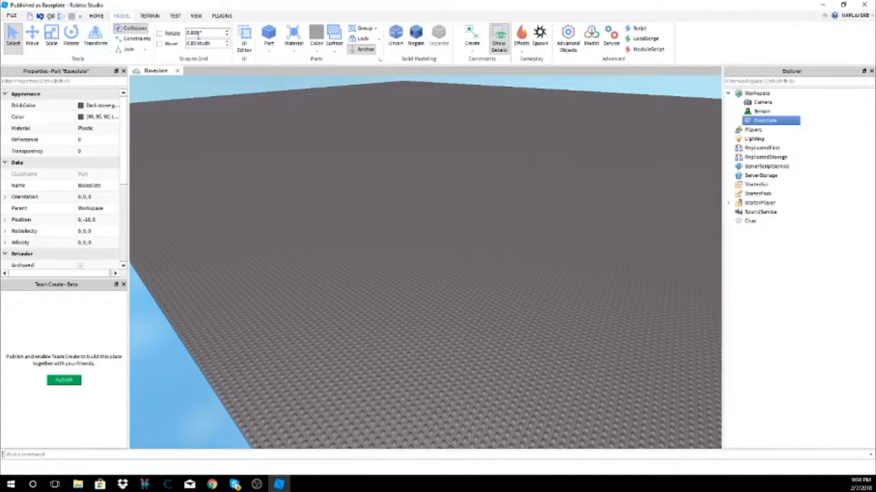
pyautogui.click(149, 16)
pyautogui.click(175, 16)
pyautogui.click(196, 15)
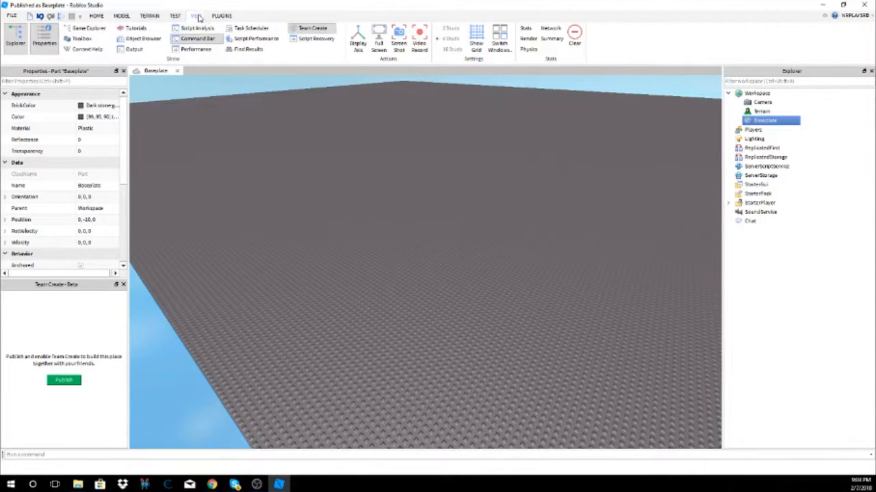
pyautogui.click(216, 17)
pyautogui.click(97, 16)
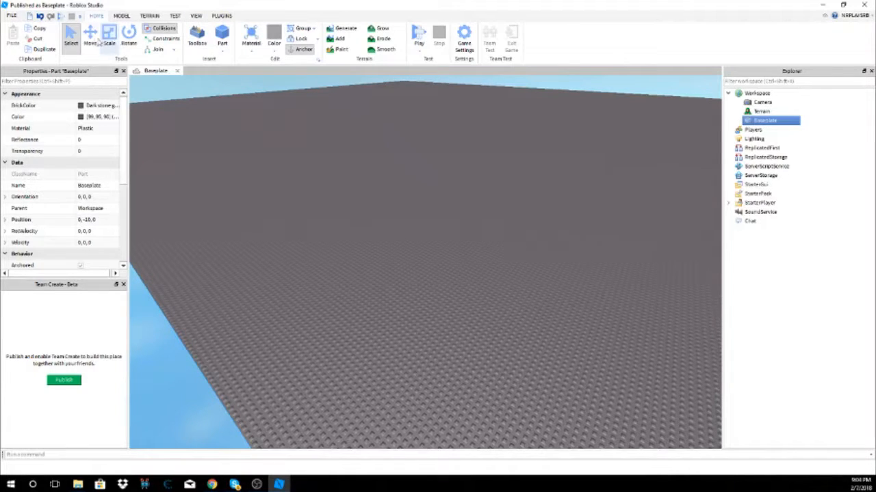
# Clear the Baseplate selection, insert a block part, try shifting it across the baseplate and delete it.
pyautogui.click(223, 201)
pyautogui.moveTo(223, 202); pyautogui.dragTo(304, 255, button='right')
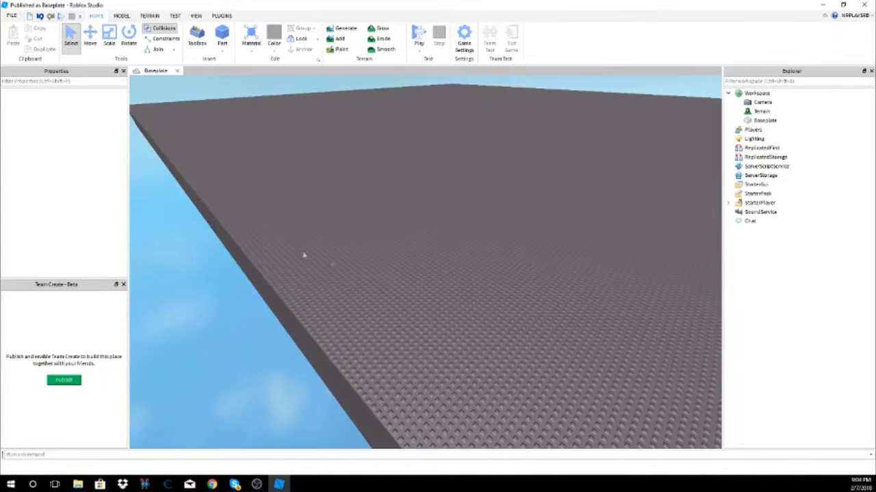
pyautogui.scroll(-5, 292, 151)
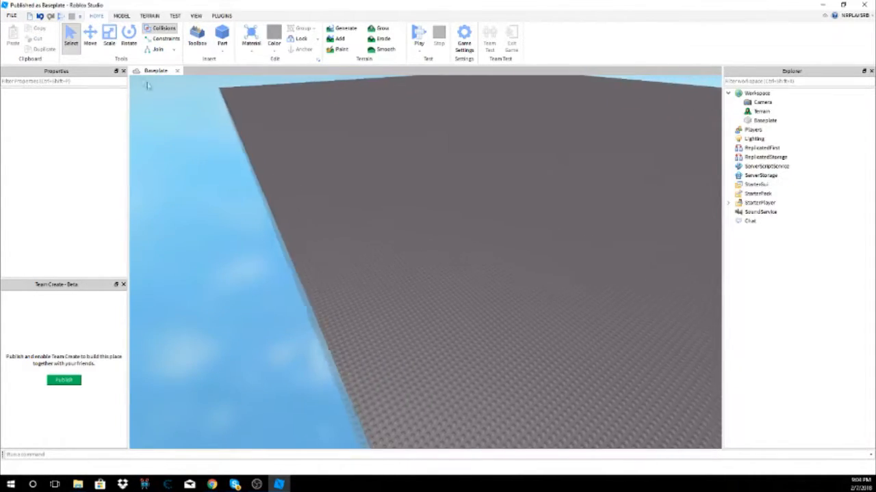
pyautogui.click(221, 35)
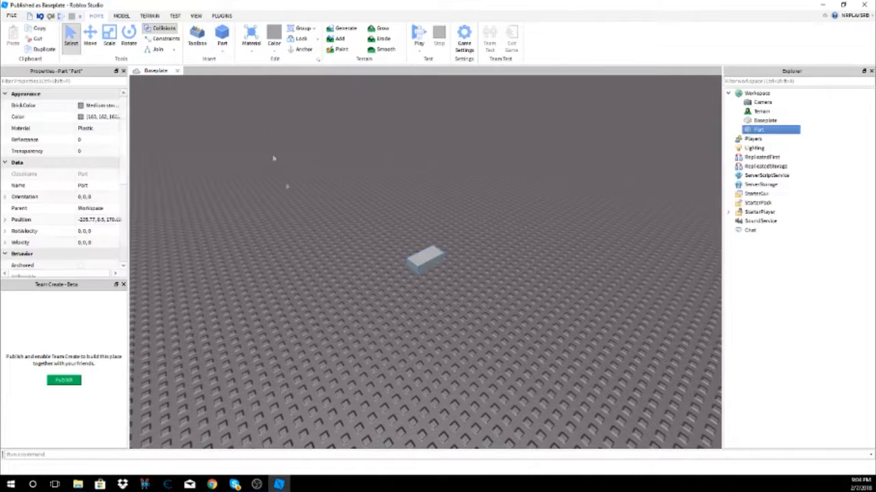
pyautogui.moveTo(426, 255); pyautogui.dragTo(386, 241)
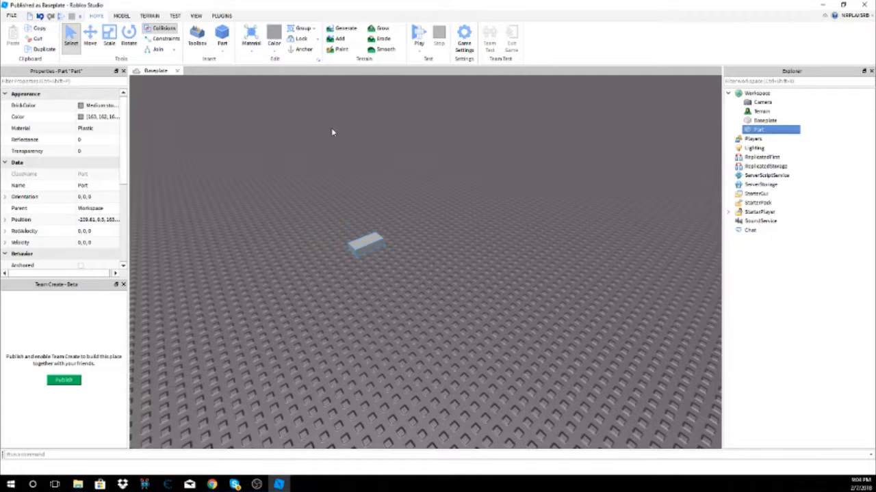
pyautogui.moveTo(403, 246)
pyautogui.mouseDown(button='right')
pyautogui.moveTo(412, 249)
pyautogui.moveTo(404, 237)
pyautogui.mouseUp(button='right')
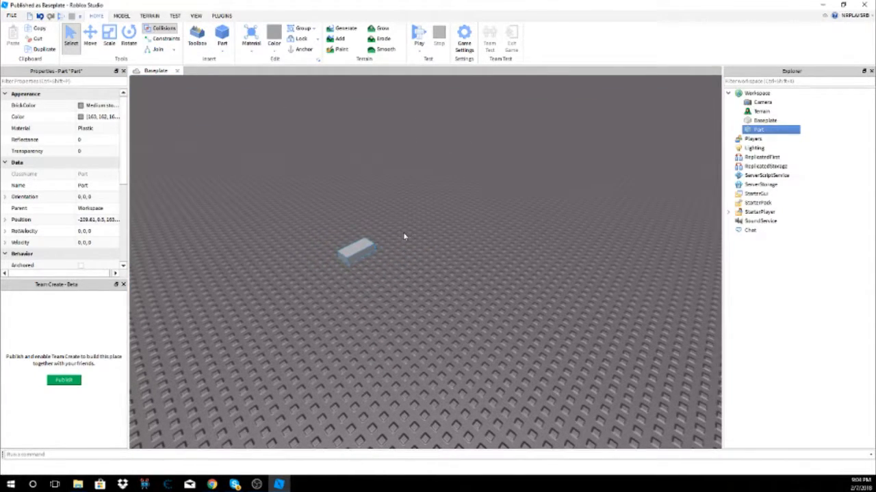
pyautogui.press('Delete')
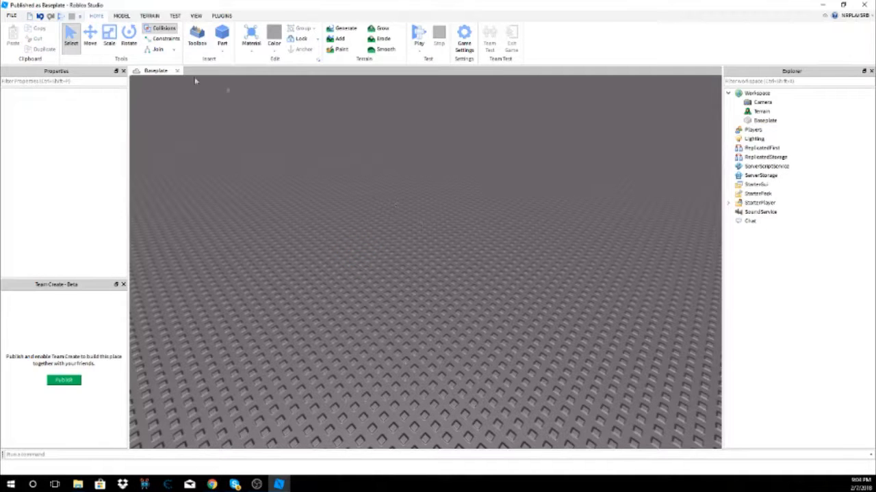
# Activate the Move tool and insert a new block part at a chosen spot on the baseplate.
pyautogui.click(93, 40)
pyautogui.moveTo(279, 198); pyautogui.dragTo(280, 194, button='right')
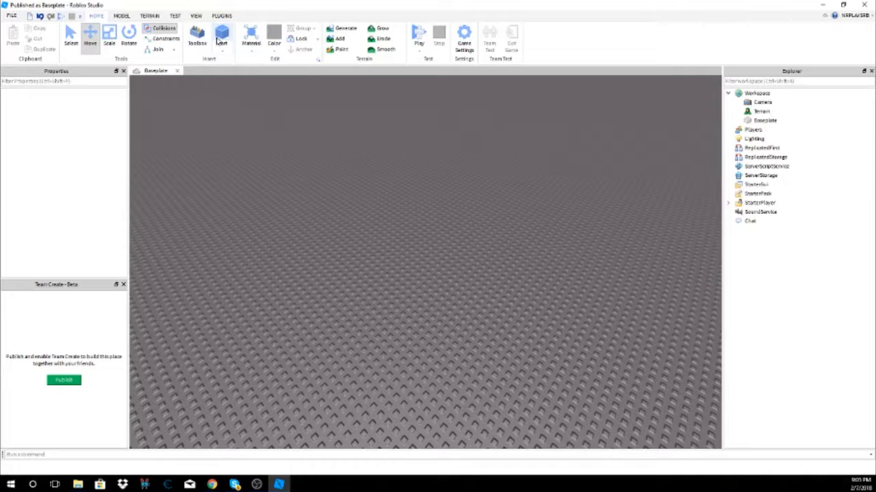
pyautogui.rightClick(299, 179)
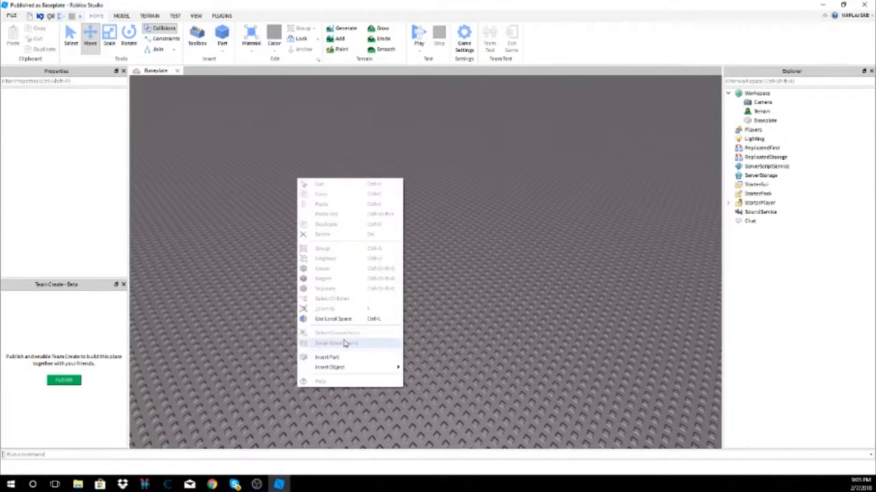
pyautogui.click(339, 360)
pyautogui.moveTo(337, 254); pyautogui.dragTo(338, 254, button='right')
pyautogui.scroll(3, 308, 197)
pyautogui.moveTo(303, 194); pyautogui.dragTo(303, 194, button='right')
pyautogui.scroll(2, 454, 241)
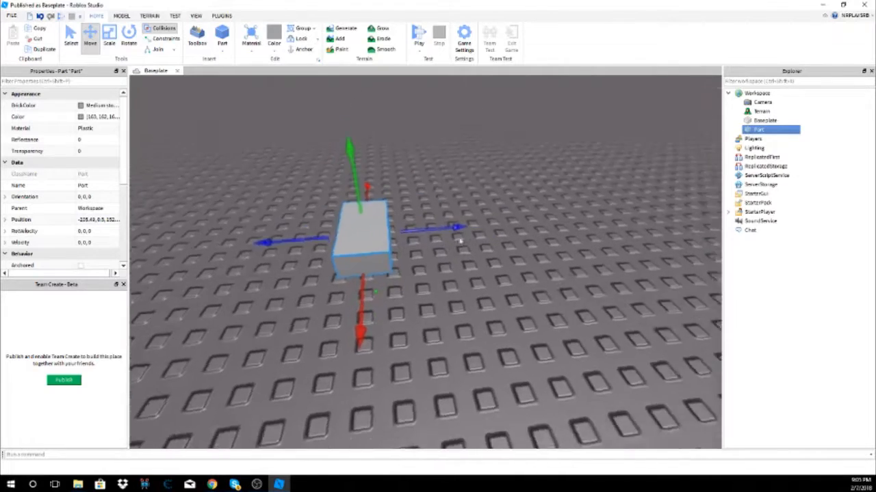
# Slide the part back and forth along its blue Z axis using the Move tool's handles.
pyautogui.moveTo(455, 242); pyautogui.dragTo(454, 242, button='right')
pyautogui.moveTo(354, 243); pyautogui.dragTo(437, 243)
pyautogui.moveTo(376, 228); pyautogui.dragTo(376, 229, button='right')
pyautogui.scroll(3, 377, 221)
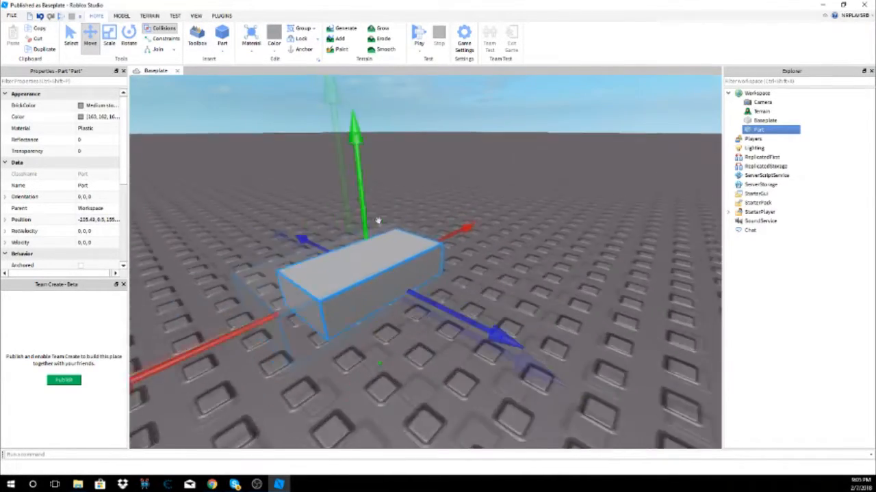
pyautogui.scroll(-1, 452, 219)
pyautogui.scroll(-5, 460, 219)
pyautogui.moveTo(462, 217); pyautogui.dragTo(485, 226, button='right')
pyautogui.scroll(4, 484, 227)
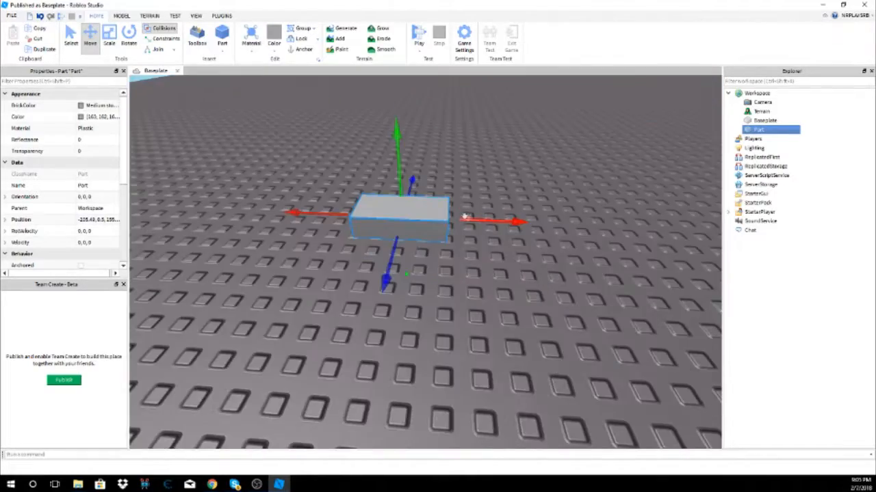
pyautogui.scroll(-3, 485, 226)
pyautogui.moveTo(481, 235); pyautogui.dragTo(456, 245)
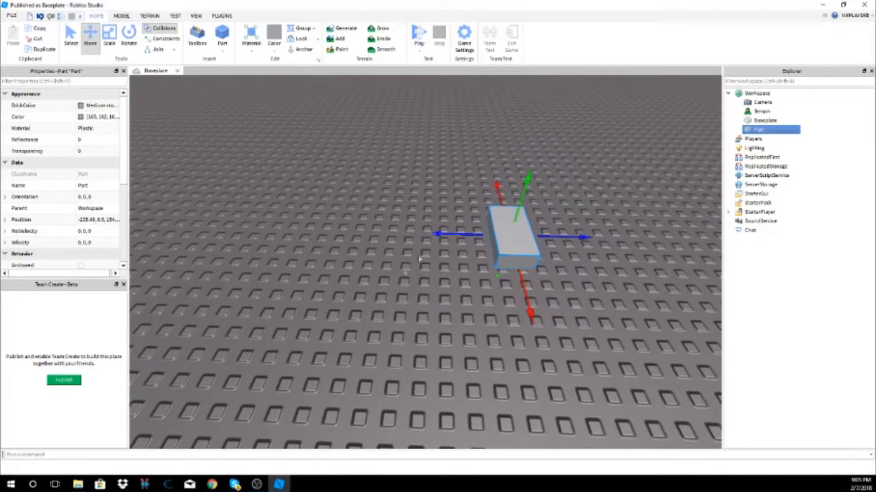
pyautogui.scroll(-4, 454, 242)
pyautogui.press('d')
# Enable grid snapping with 45° rotation and 1-stud move increments, and shift the part along its blue axis.
pyautogui.click(122, 16)
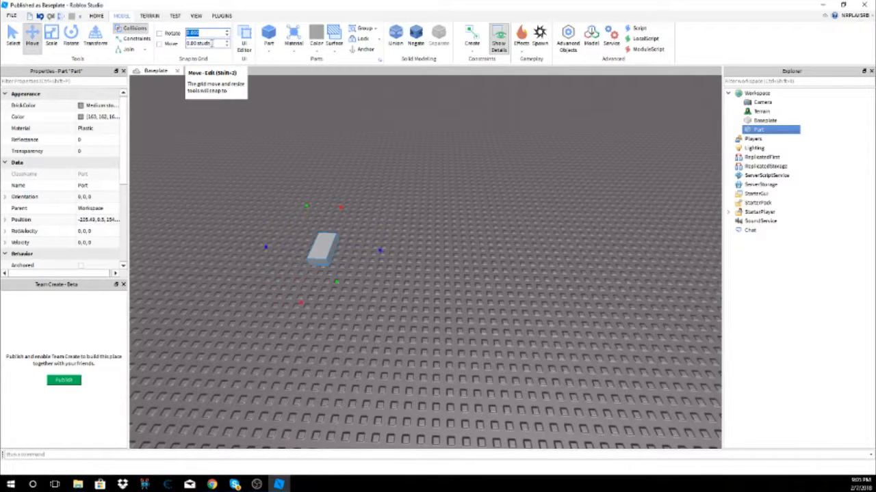
pyautogui.write('45')
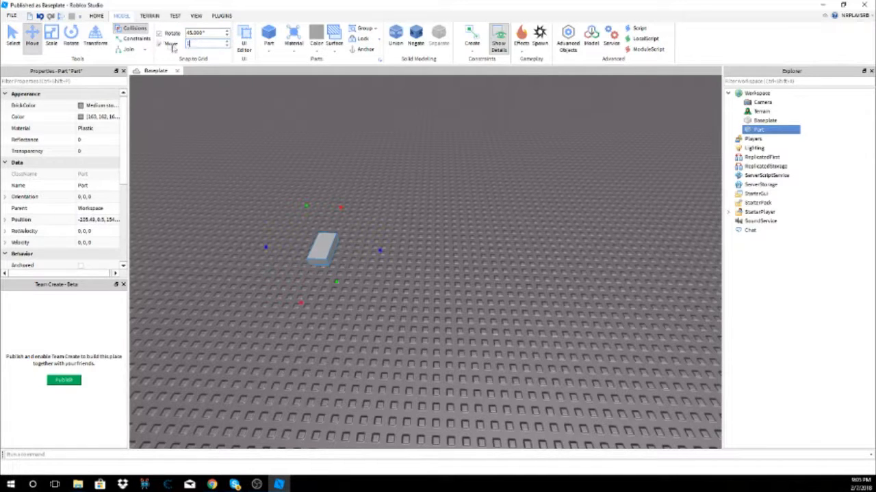
pyautogui.click(269, 96)
pyautogui.moveTo(327, 165)
pyautogui.mouseDown(button='right')
pyautogui.moveTo(295, 126)
pyautogui.moveTo(336, 167)
pyautogui.moveTo(313, 171)
pyautogui.mouseUp(button='right')
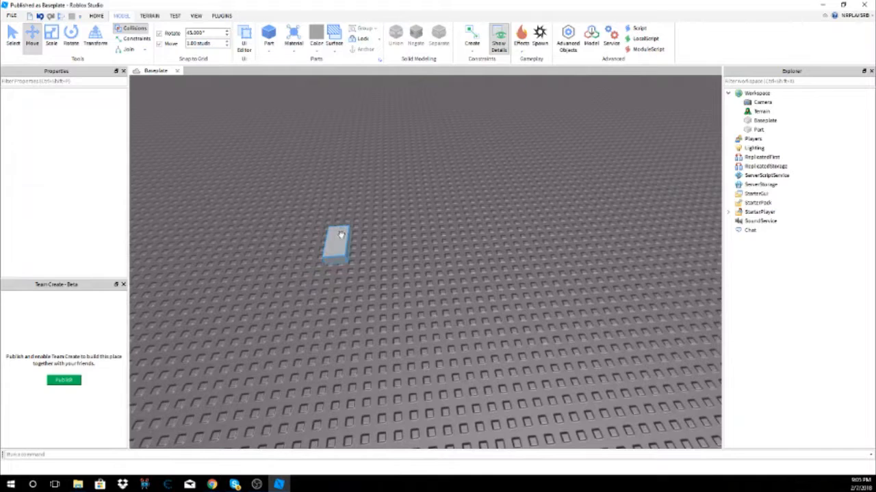
pyautogui.click(340, 235)
pyautogui.moveTo(405, 236); pyautogui.dragTo(365, 243)
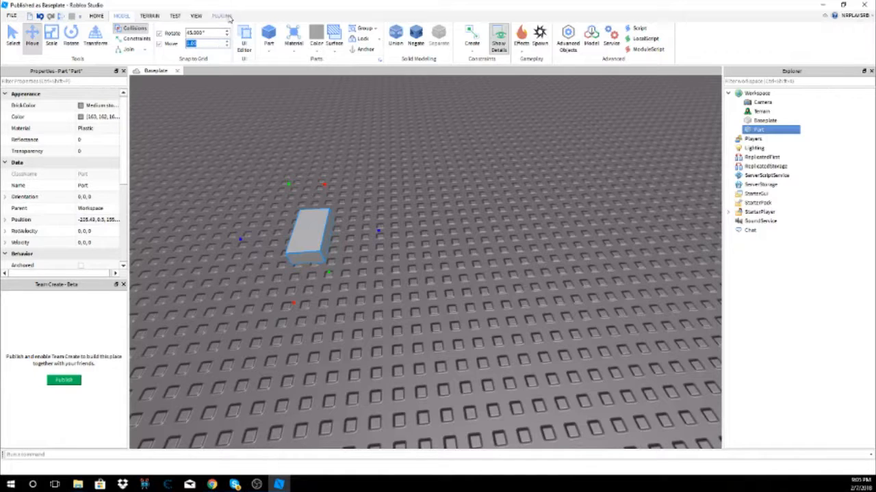
# Set the move snap increment to 5 studs, try it on the part along its blue axis and leave the part selected.
pyautogui.moveTo(370, 236); pyautogui.dragTo(400, 243)
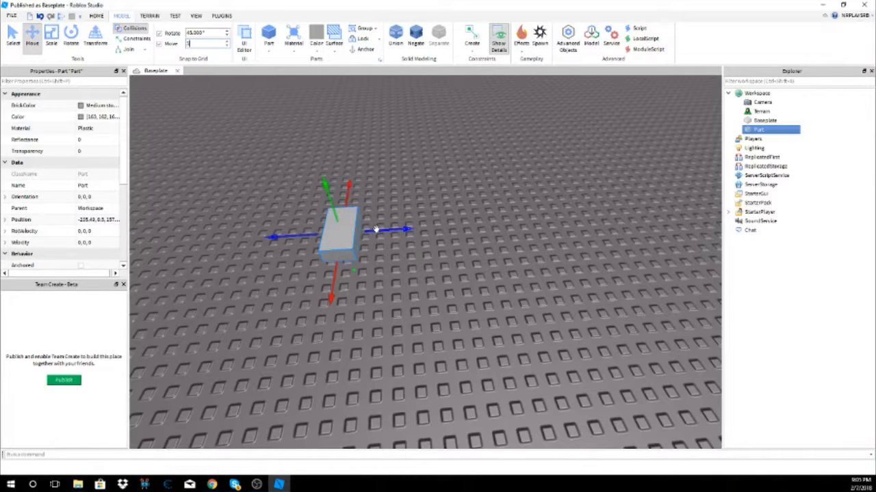
pyautogui.click(401, 229)
pyautogui.click(341, 235)
pyautogui.moveTo(406, 234)
pyautogui.mouseDown()
pyautogui.moveTo(677, 186)
pyautogui.moveTo(406, 243)
pyautogui.mouseUp()
pyautogui.click(368, 184)
pyautogui.scroll(-4, 367, 183)
pyautogui.moveTo(367, 184); pyautogui.dragTo(367, 184, button='right')
pyautogui.scroll(3, 367, 183)
pyautogui.click(393, 258)
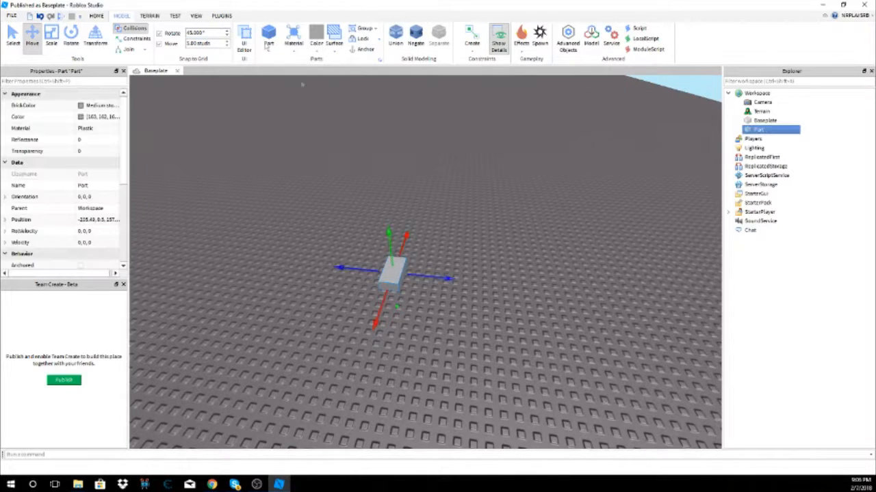
# Set the move snap to 1 stud, activate the Scale tool and stretch the part horizontally along its blue and red axes.
pyautogui.click(309, 148)
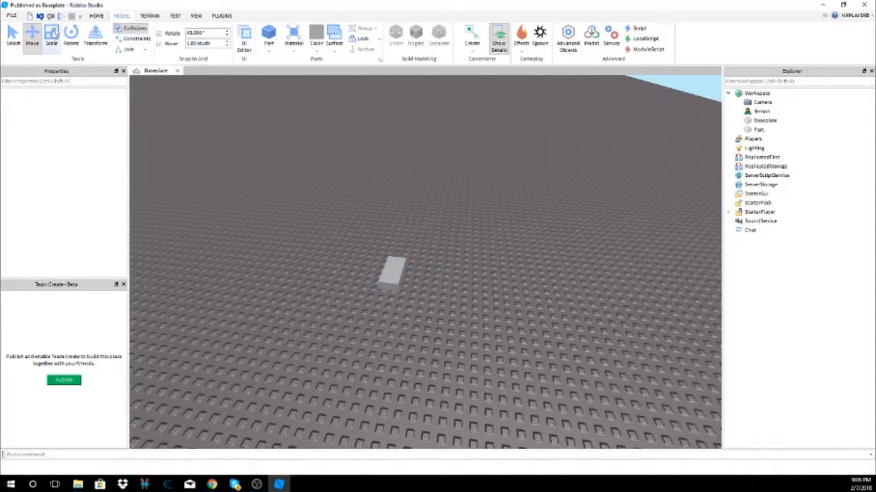
pyautogui.click(50, 39)
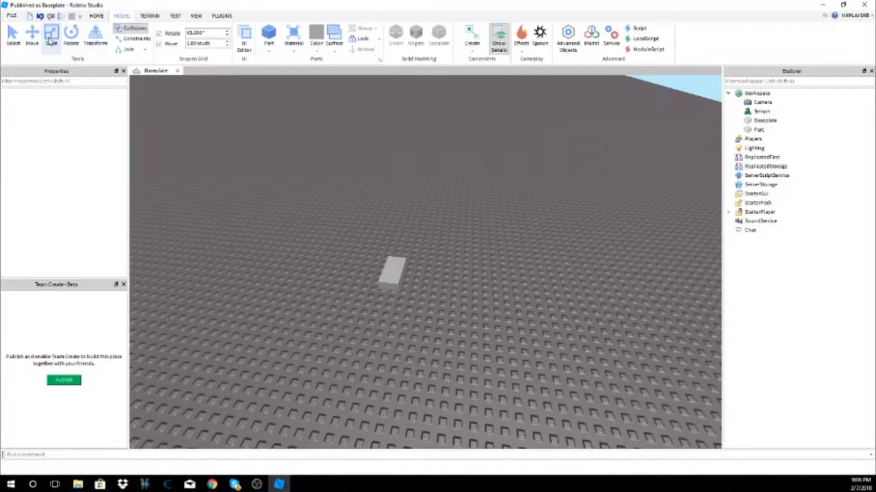
pyautogui.click(393, 273)
pyautogui.scroll(5, 362, 246)
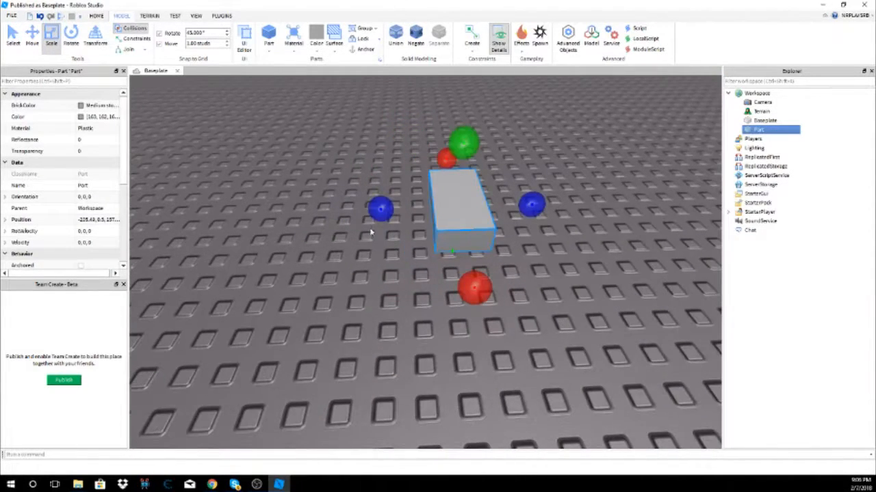
pyautogui.moveTo(381, 210); pyautogui.dragTo(316, 214)
pyautogui.moveTo(430, 284); pyautogui.dragTo(441, 309)
pyautogui.moveTo(441, 171); pyautogui.dragTo(438, 135)
# Increase the part's height with the Scale tool, stretching it into a tall block.
pyautogui.moveTo(438, 136); pyautogui.dragTo(446, 144, button='right')
pyautogui.scroll(-3, 446, 144)
pyautogui.moveTo(397, 274); pyautogui.dragTo(407, 146)
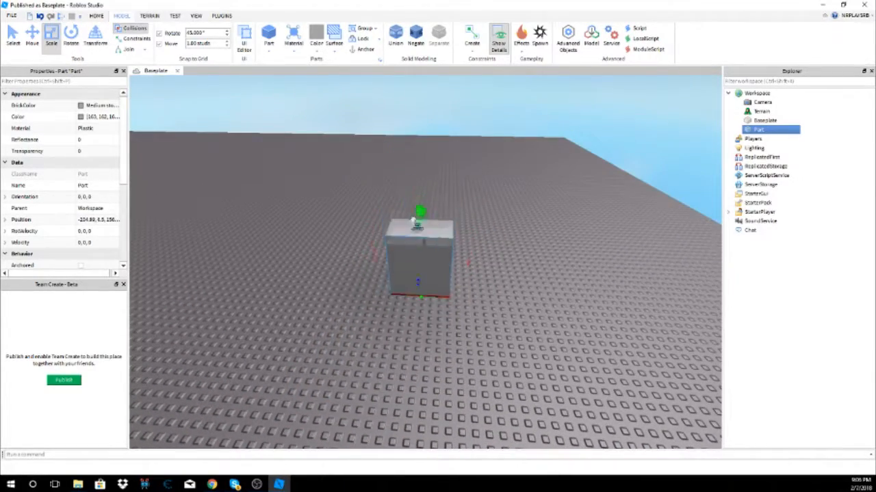
pyautogui.moveTo(406, 146); pyautogui.dragTo(415, 220, button='right')
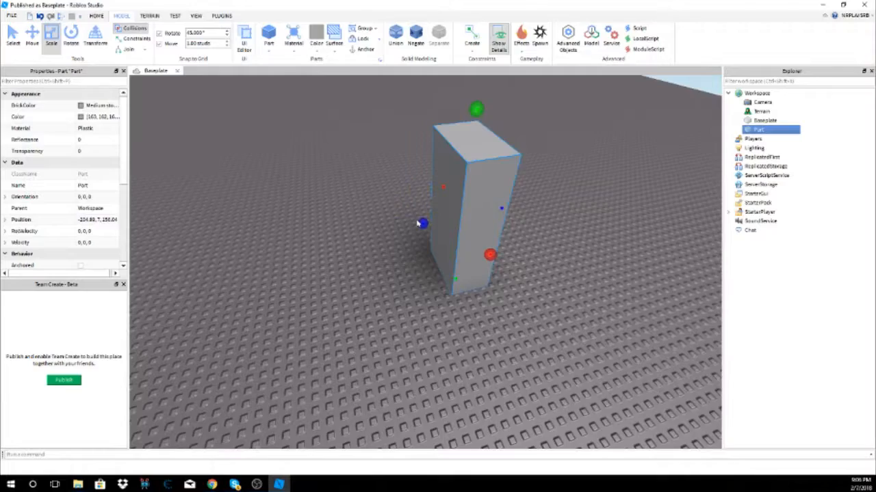
# Enlarge the tall block in its horizontal directions and extend its height until it towers over the baseplate.
pyautogui.moveTo(422, 223); pyautogui.dragTo(199, 294)
pyautogui.moveTo(198, 295); pyautogui.dragTo(441, 284, button='right')
pyautogui.moveTo(403, 299); pyautogui.dragTo(166, 283)
pyautogui.moveTo(166, 283); pyautogui.dragTo(422, 227, button='right')
pyautogui.moveTo(422, 228); pyautogui.dragTo(455, 121)
pyautogui.scroll(-6, 483, 184)
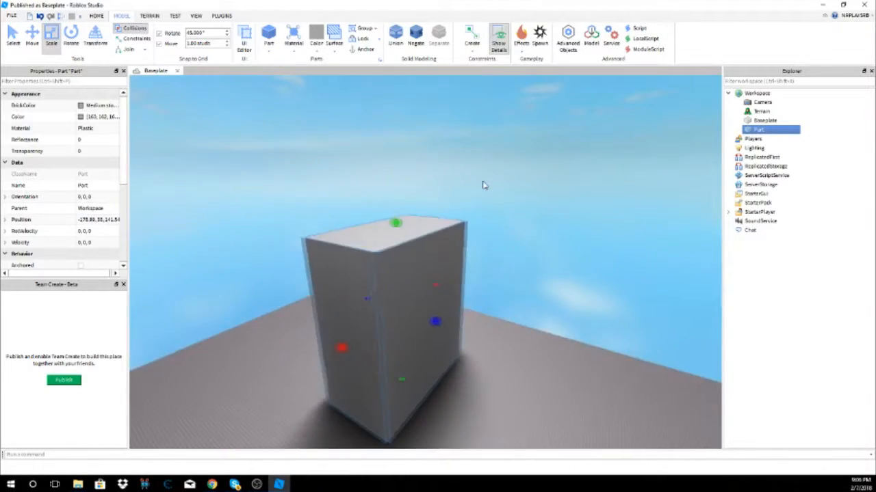
pyautogui.scroll(8, 483, 185)
pyautogui.scroll(-4, 452, 157)
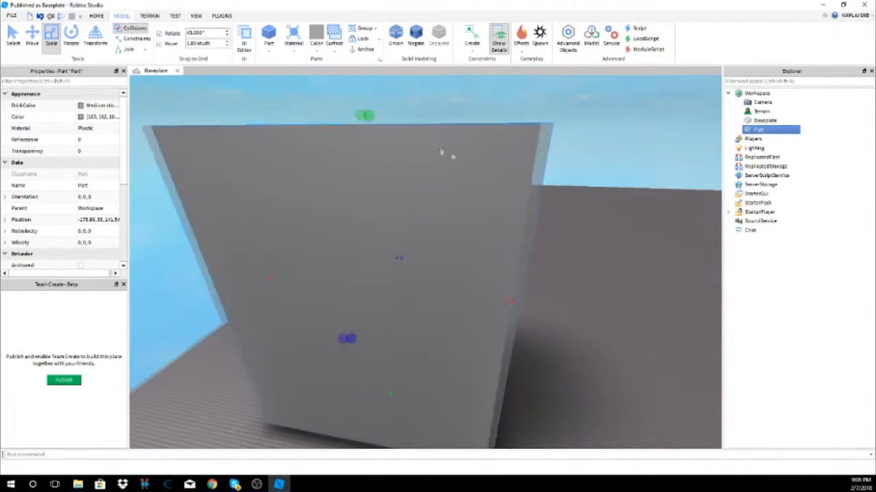
# Shrink the oversized block in height, width and length down to a small cube on the baseplate.
pyautogui.moveTo(363, 114); pyautogui.dragTo(363, 393)
pyautogui.scroll(3, 361, 356)
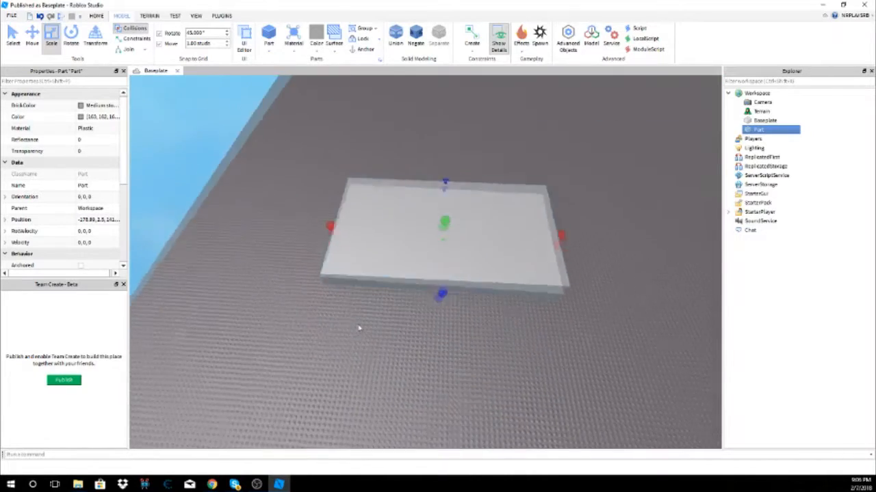
pyautogui.scroll(4, 333, 267)
pyautogui.moveTo(303, 253); pyautogui.dragTo(523, 219)
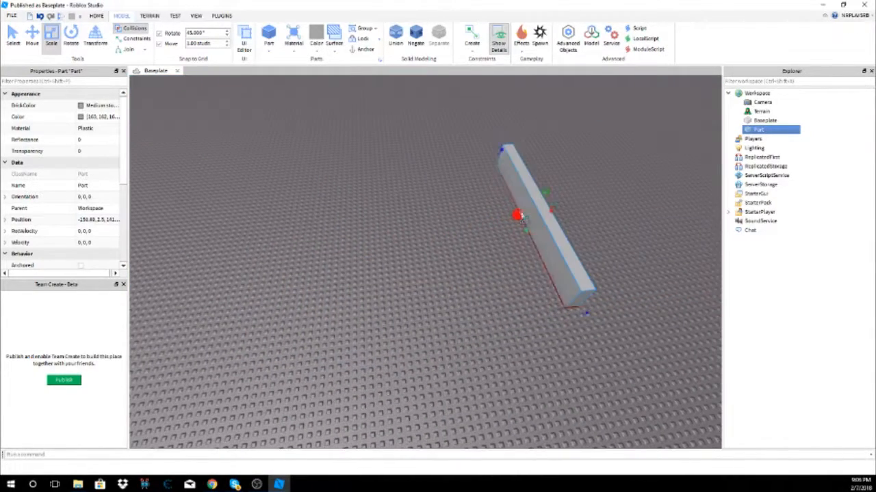
pyautogui.moveTo(586, 314); pyautogui.dragTo(520, 171)
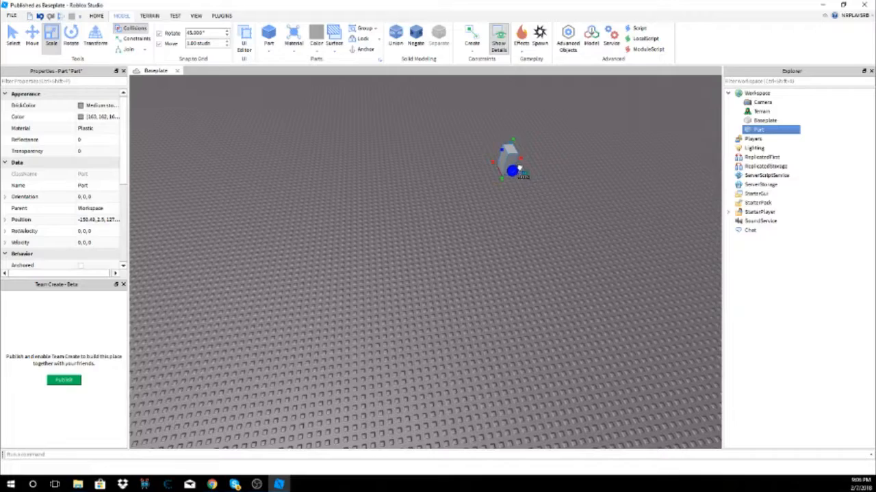
pyautogui.scroll(10, 508, 159)
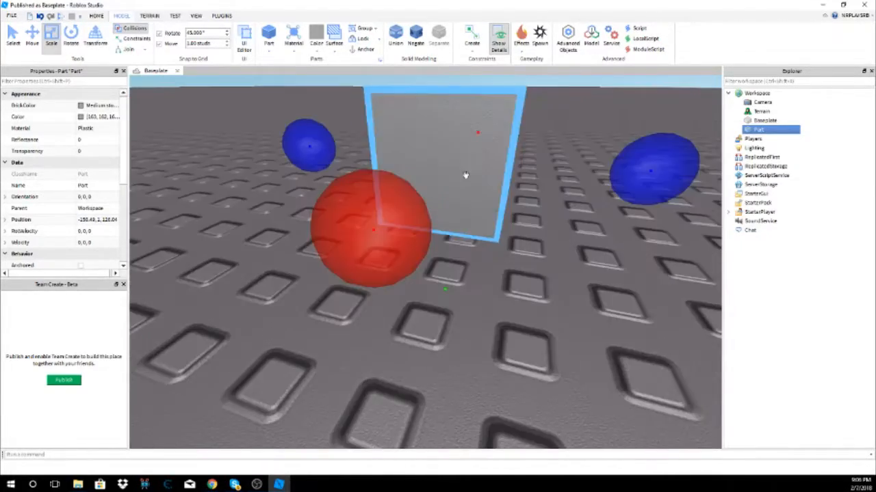
pyautogui.scroll(-10, 465, 175)
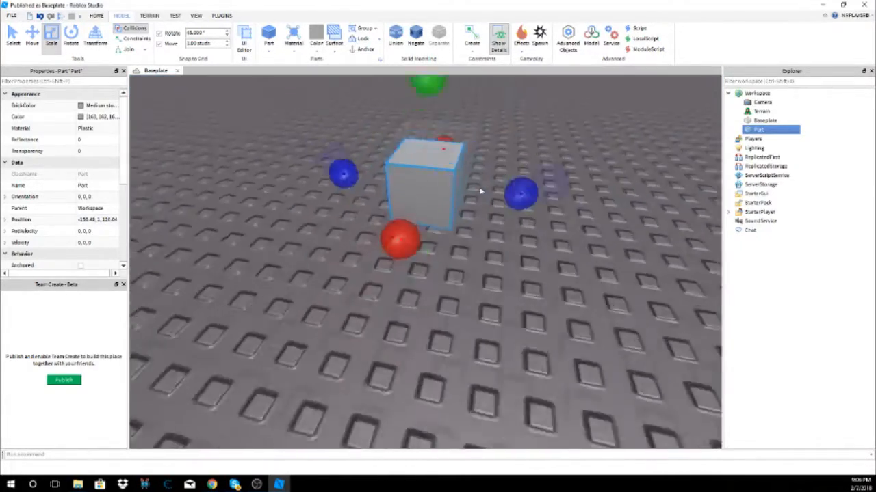
pyautogui.scroll(6, 387, 164)
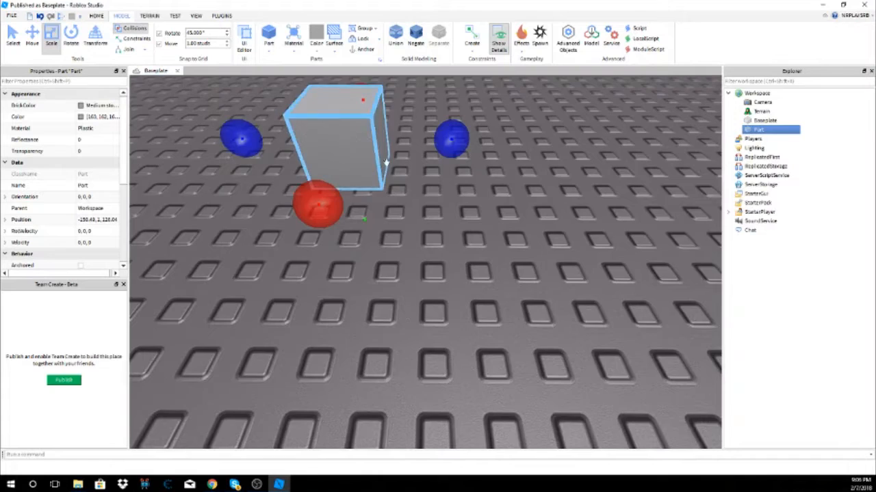
pyautogui.scroll(-8, 380, 158)
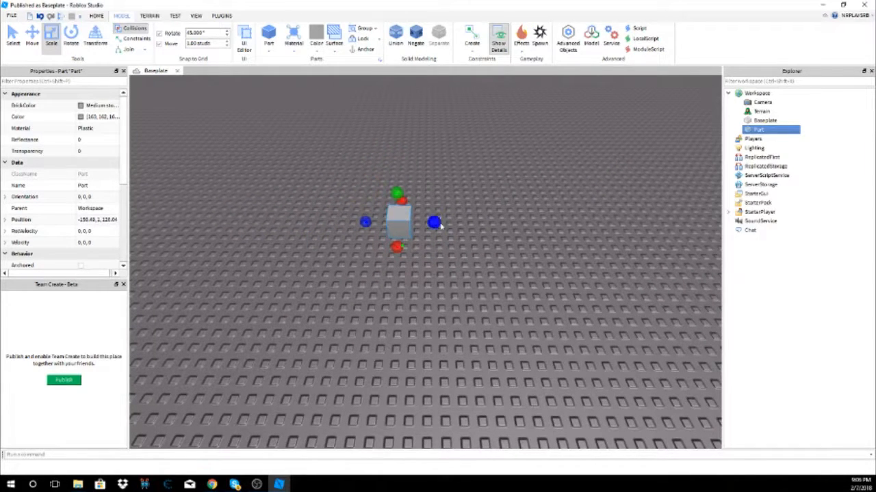
# Activate the Rotate tool and turn the cube 180° about its vertical axis using the green handle.
pyautogui.moveTo(353, 265); pyautogui.dragTo(353, 265, button='right')
pyautogui.click(69, 37)
pyautogui.moveTo(324, 158); pyautogui.dragTo(329, 190, button='right')
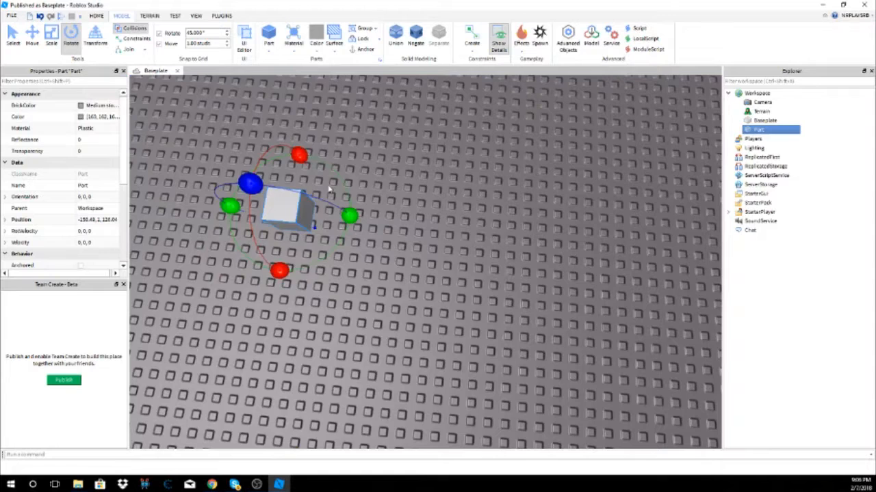
pyautogui.moveTo(329, 189); pyautogui.dragTo(387, 199, button='middle')
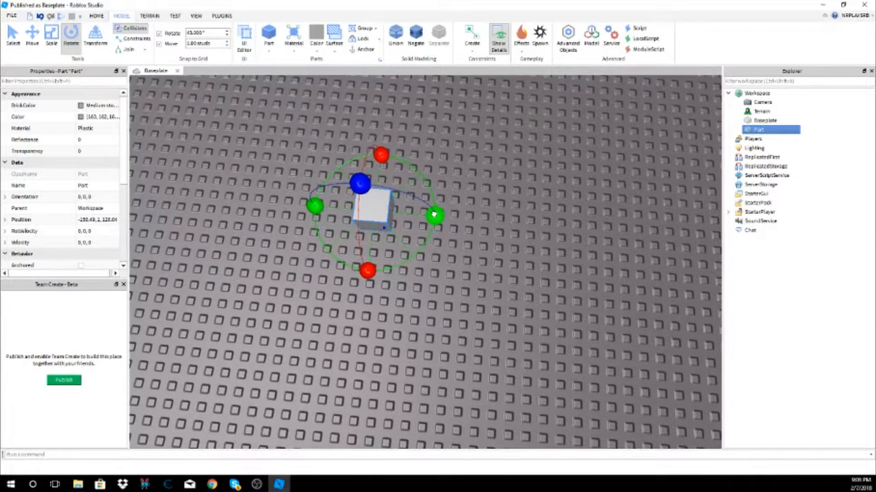
pyautogui.moveTo(433, 214); pyautogui.dragTo(328, 174)
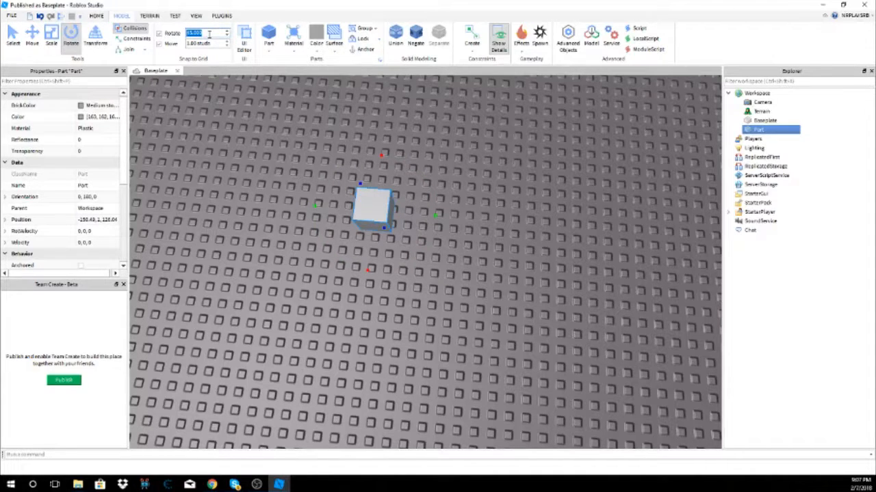
# Set the rotation snap to 90° and try turning the cube with the red and green rotation handles.
pyautogui.write('90')
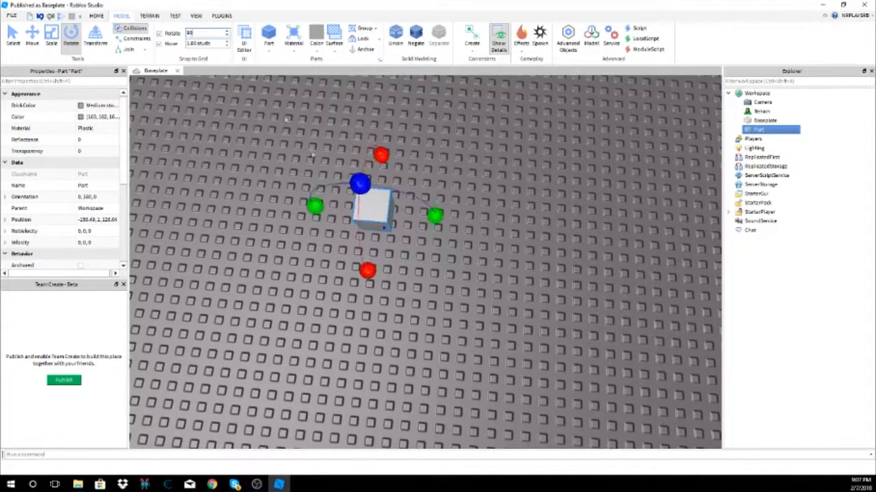
pyautogui.click(377, 163)
pyautogui.click(371, 205)
pyautogui.moveTo(385, 158); pyautogui.dragTo(506, 214)
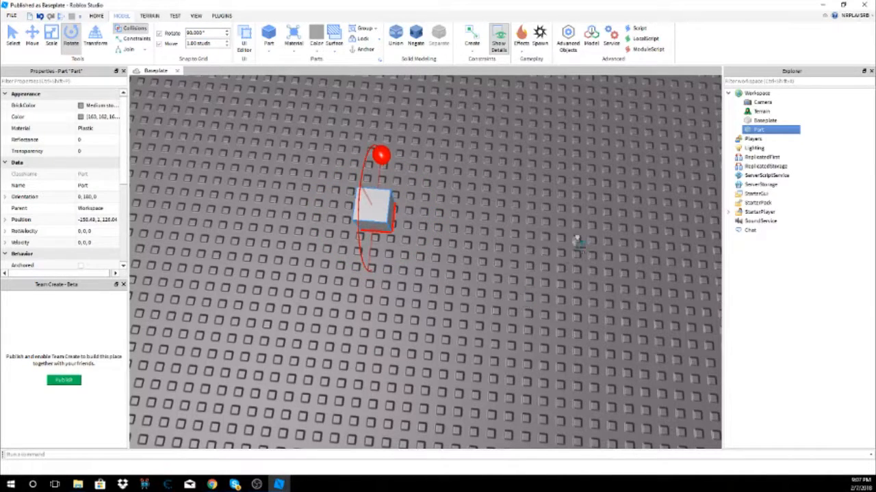
pyautogui.moveTo(573, 248); pyautogui.dragTo(568, 245)
pyautogui.moveTo(432, 214); pyautogui.dragTo(296, 156)
pyautogui.moveTo(463, 161); pyautogui.dragTo(378, 288)
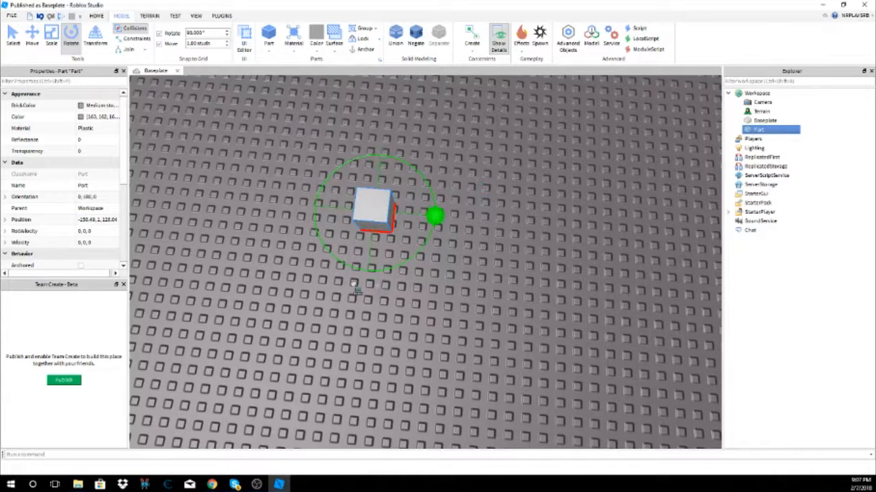
# Turn the cube freely to about 37° around its vertical axis with a 0° rotation snap, and reset the snap to 45°.
pyautogui.moveTo(311, 165); pyautogui.dragTo(435, 215)
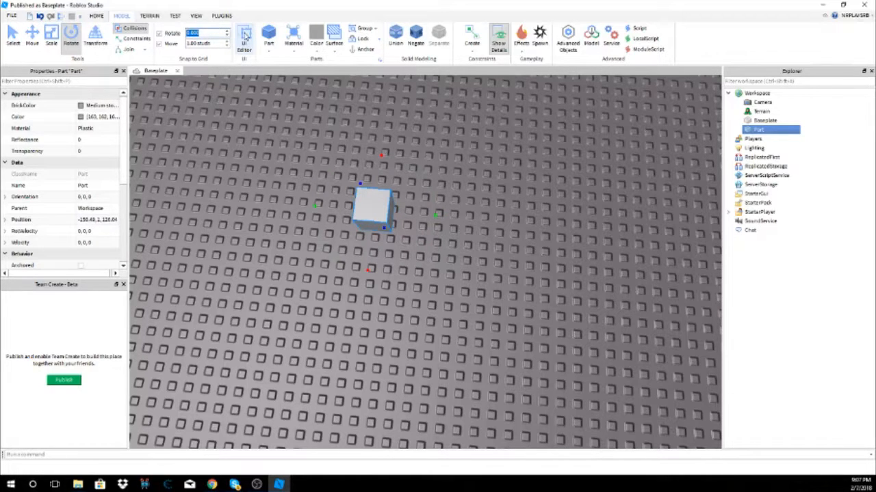
pyautogui.moveTo(435, 215); pyautogui.dragTo(383, 175)
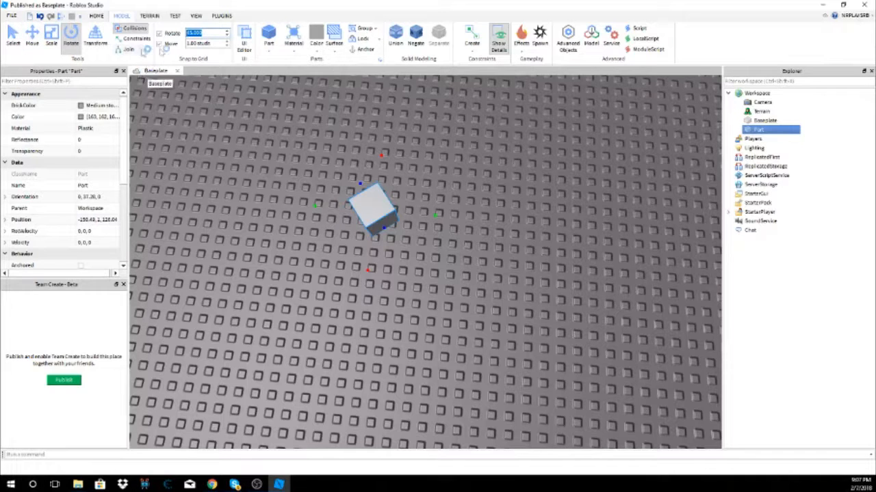
# Activate the Transform tool on the cube, slide it across the grid, and raise and lower it with the vertical arrow.
pyautogui.click(104, 43)
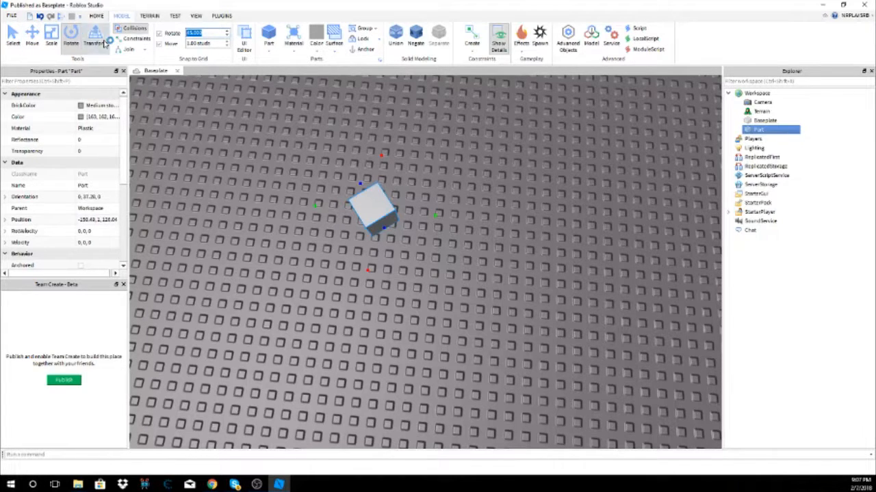
pyautogui.click(373, 212)
pyautogui.press('f')
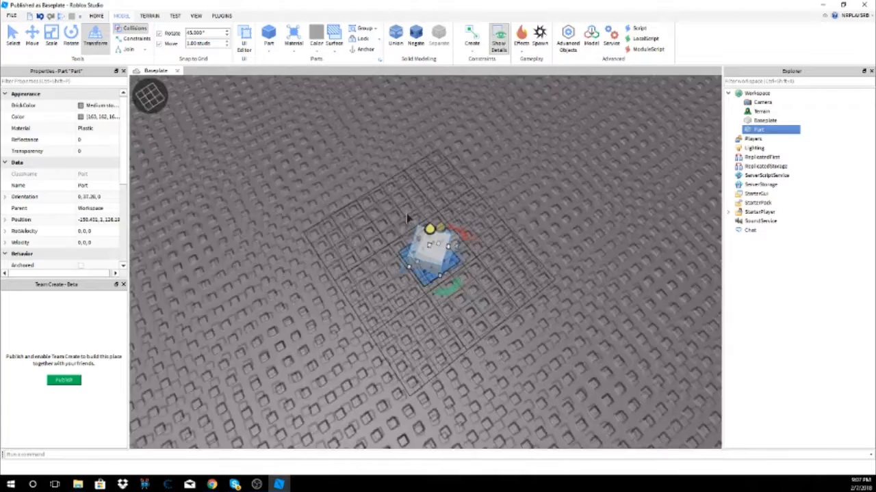
pyautogui.moveTo(416, 271); pyautogui.dragTo(455, 265)
pyautogui.moveTo(450, 230); pyautogui.dragTo(463, 130)
pyautogui.moveTo(464, 130)
pyautogui.mouseDown(button='right')
pyautogui.moveTo(463, 170)
pyautogui.moveTo(462, 137)
pyautogui.mouseUp(button='right')
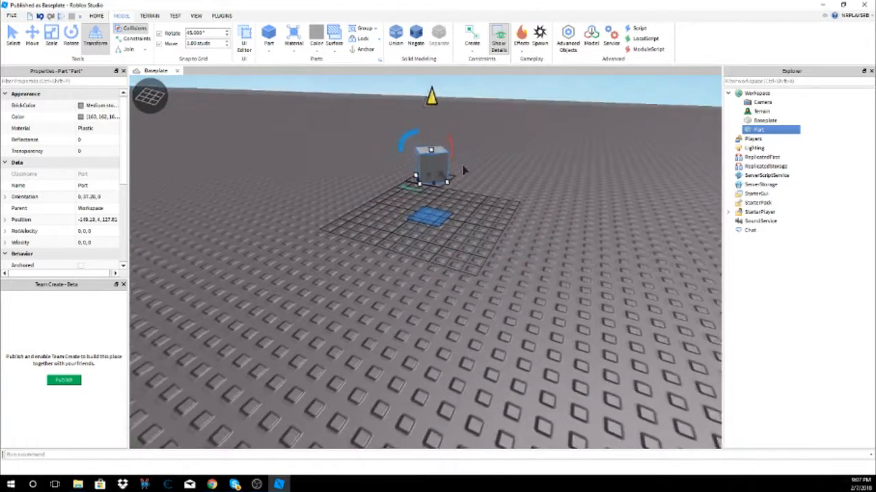
pyautogui.scroll(-5, 463, 137)
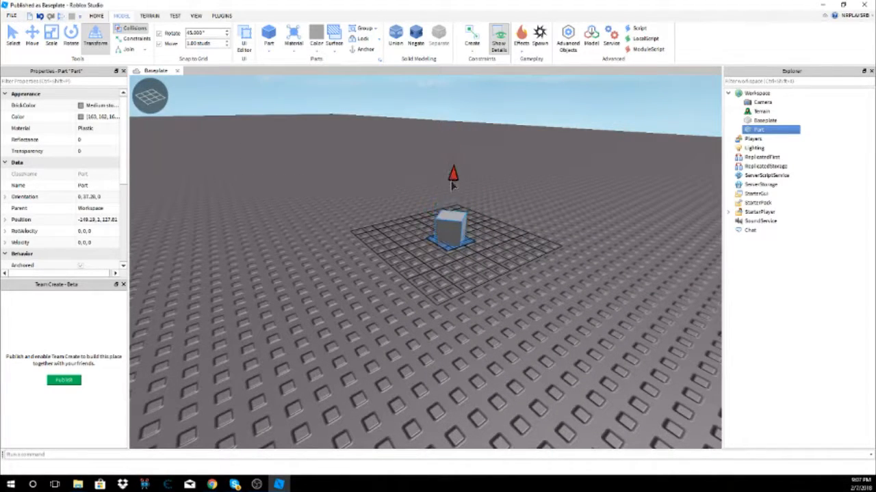
# Try rotating and shifting the cube with the Transform tool's arcs and handles.
pyautogui.moveTo(473, 205); pyautogui.dragTo(488, 204)
pyautogui.moveTo(413, 160); pyautogui.dragTo(382, 182)
pyautogui.moveTo(398, 240); pyautogui.dragTo(489, 230)
pyautogui.click(435, 226)
pyautogui.click(435, 226)
pyautogui.moveTo(452, 171); pyautogui.dragTo(405, 229)
pyautogui.moveTo(472, 230); pyautogui.dragTo(461, 221, button='right')
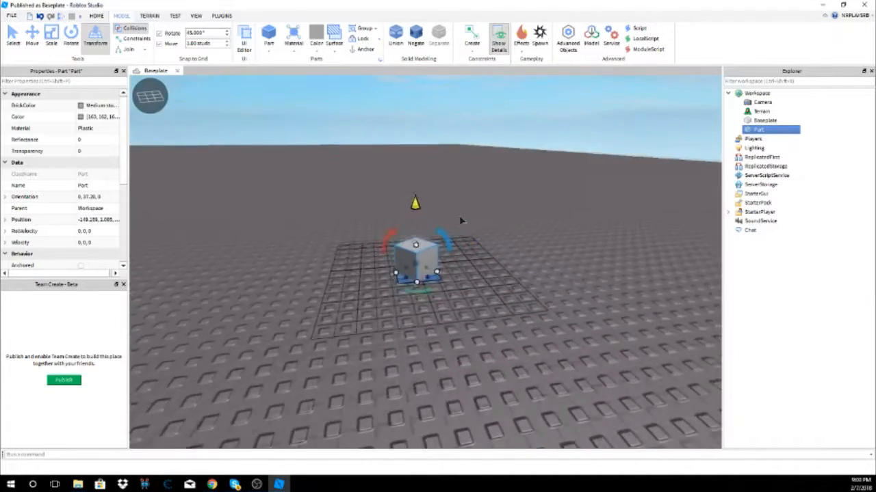
# Resize the cube into a larger flat block with the Transform tool's corner handles, and leave the tool.
pyautogui.scroll(5, 450, 269)
pyautogui.moveTo(469, 294); pyautogui.dragTo(556, 323)
pyautogui.moveTo(605, 346); pyautogui.dragTo(473, 275)
pyautogui.moveTo(474, 276); pyautogui.dragTo(472, 274, button='right')
pyautogui.scroll(5, 472, 274)
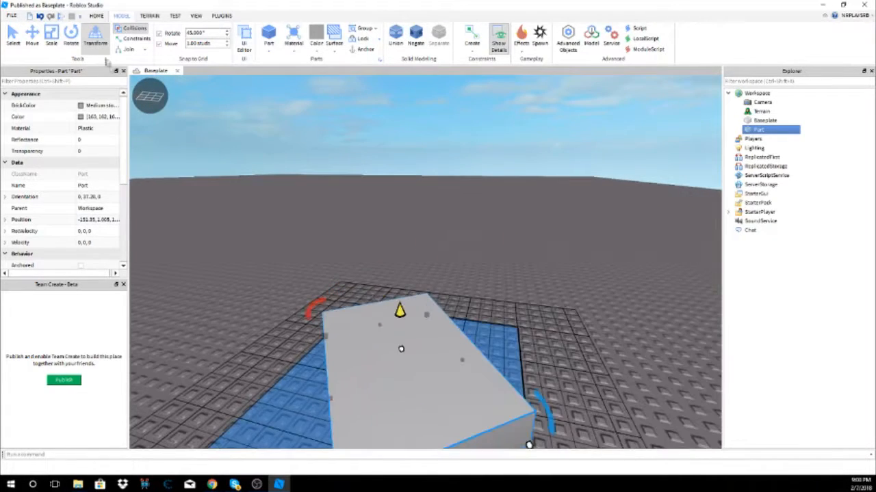
pyautogui.click(96, 40)
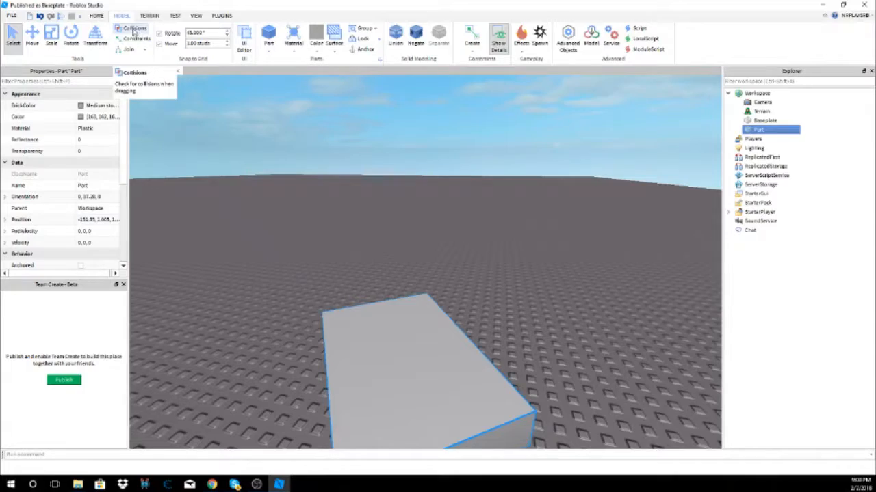
# Delete the enlarged flat block and insert a new default block part on the baseplate.
pyautogui.moveTo(242, 195); pyautogui.dragTo(347, 232, button='right')
pyautogui.scroll(-4, 347, 232)
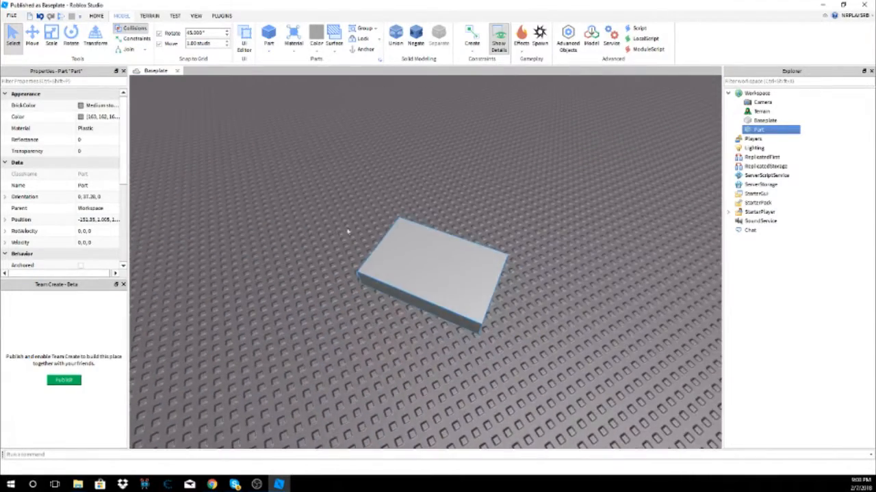
pyautogui.press('a')
pyautogui.moveTo(408, 247); pyautogui.dragTo(411, 255, button='right')
pyautogui.press('w')
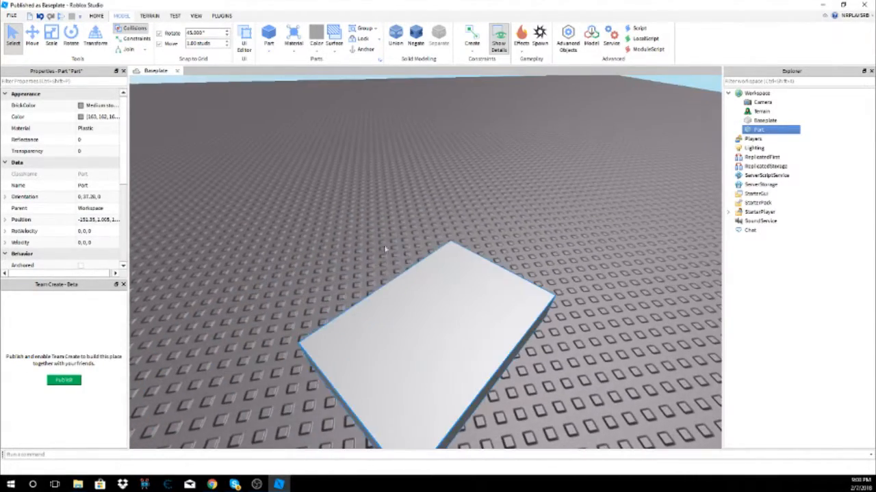
pyautogui.scroll(-3, 424, 270)
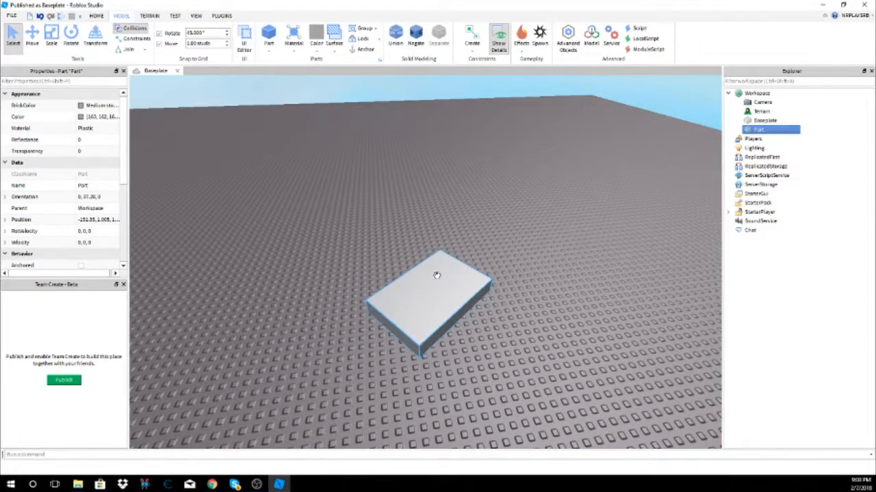
pyautogui.press('Delete')
pyautogui.click(267, 38)
pyautogui.scroll(5, 414, 219)
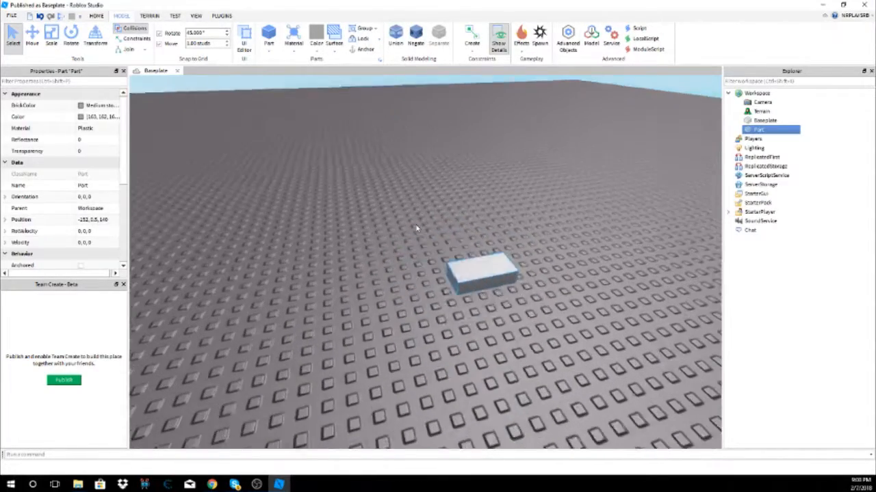
# Stretch the new part along its blue axis with the Scale tool to form a longer slab.
pyautogui.moveTo(452, 278); pyautogui.dragTo(390, 315, button='right')
pyautogui.scroll(3, 452, 278)
pyautogui.scroll(-4, 429, 282)
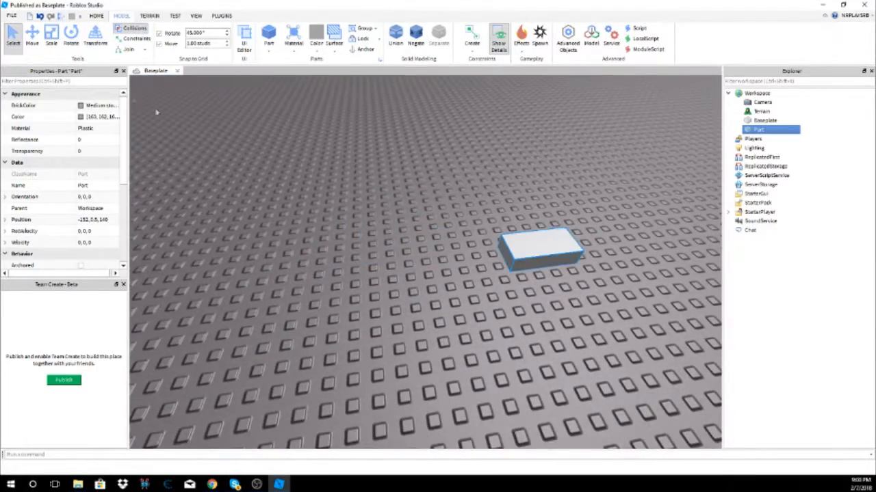
pyautogui.click(35, 36)
pyautogui.moveTo(294, 137); pyautogui.dragTo(378, 205, button='right')
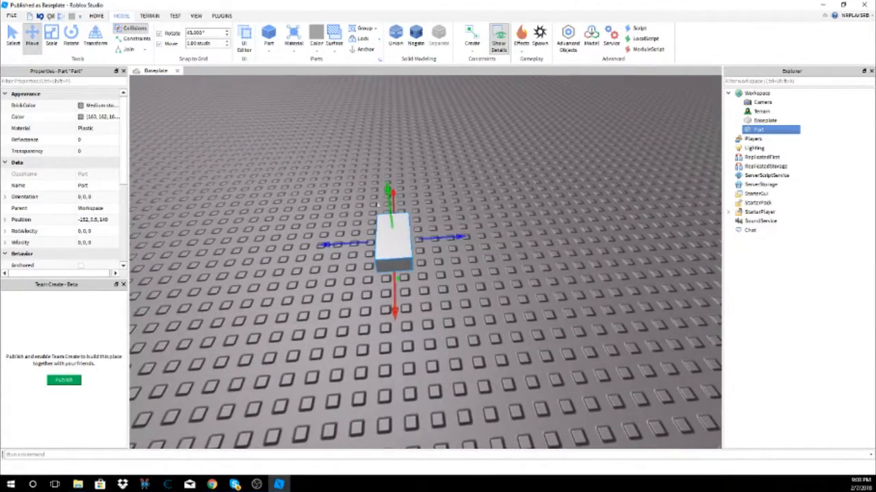
pyautogui.click(51, 36)
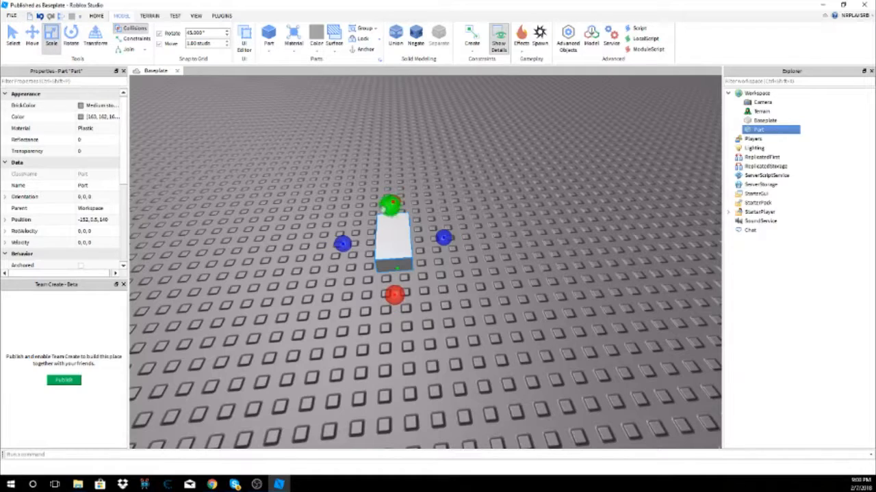
pyautogui.moveTo(444, 239); pyautogui.dragTo(525, 240)
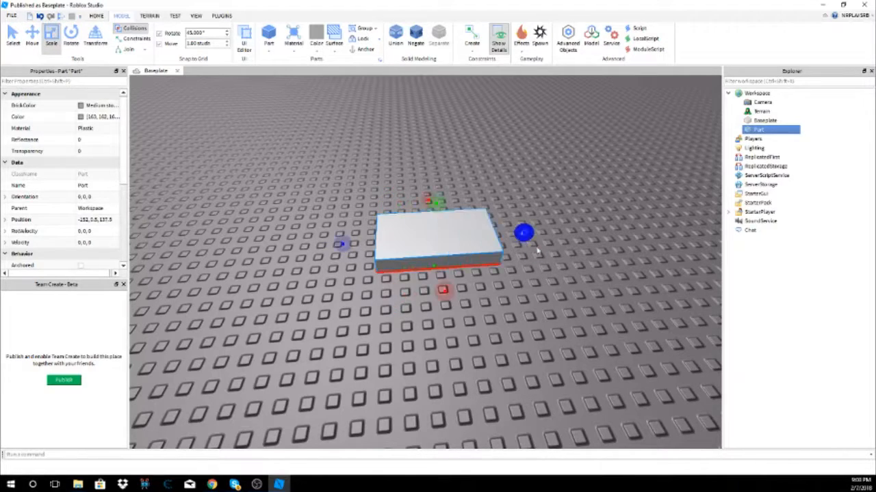
# Widen the slab slightly along its red axis with the Scale tool.
pyautogui.moveTo(527, 241); pyautogui.dragTo(425, 211, button='right')
pyautogui.scroll(-5, 426, 210)
pyautogui.moveTo(439, 260); pyautogui.dragTo(440, 260, button='right')
pyautogui.scroll(4, 440, 259)
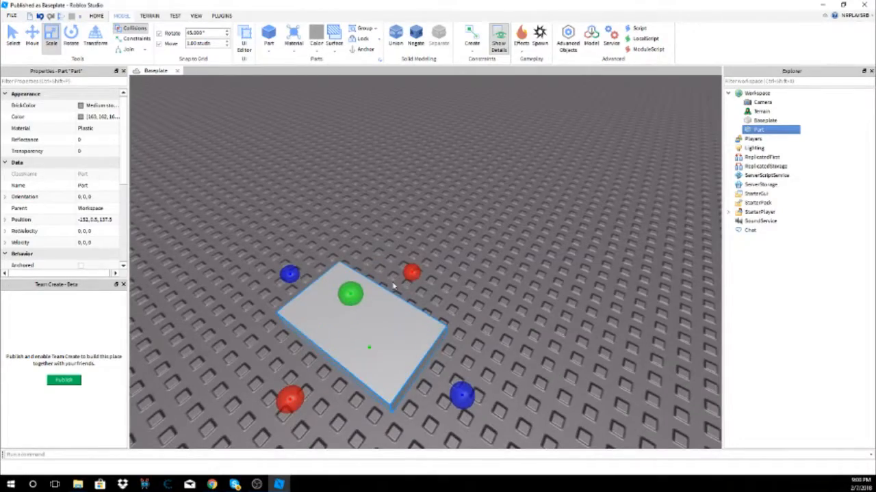
pyautogui.scroll(-4, 350, 256)
pyautogui.moveTo(350, 256); pyautogui.dragTo(350, 255, button='right')
pyautogui.scroll(4, 350, 256)
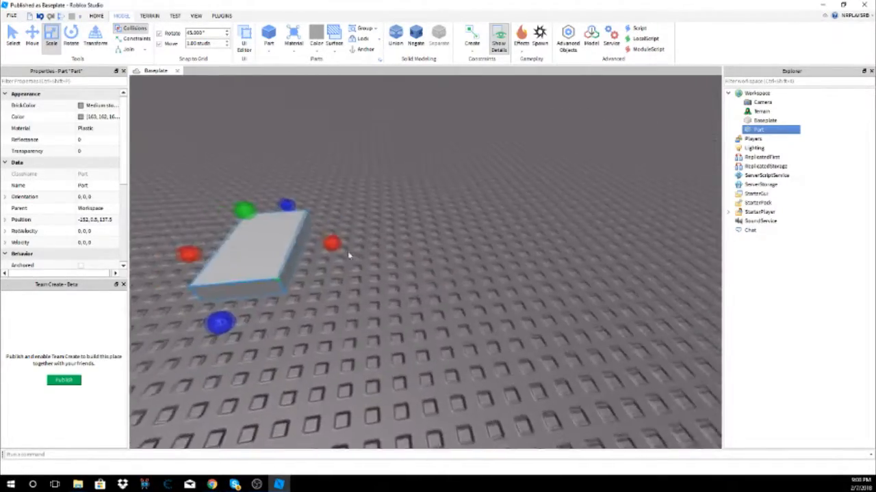
pyautogui.scroll(3, 349, 256)
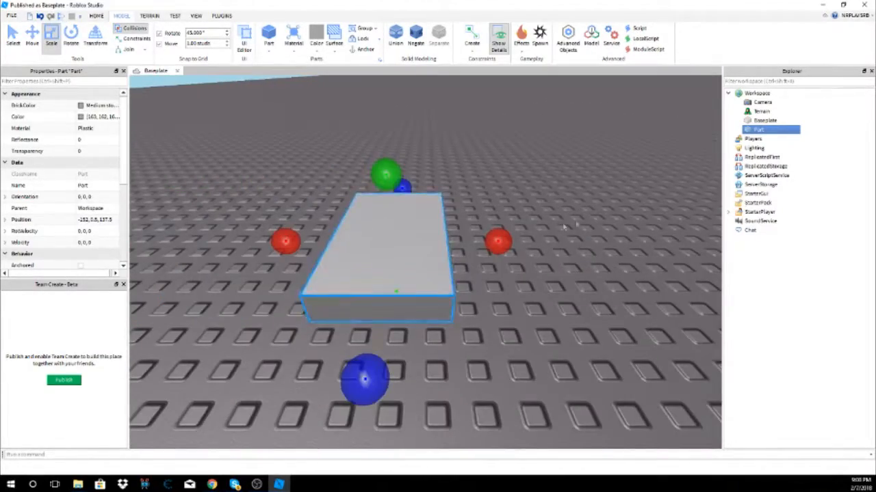
pyautogui.moveTo(477, 183); pyautogui.dragTo(477, 180, button='right')
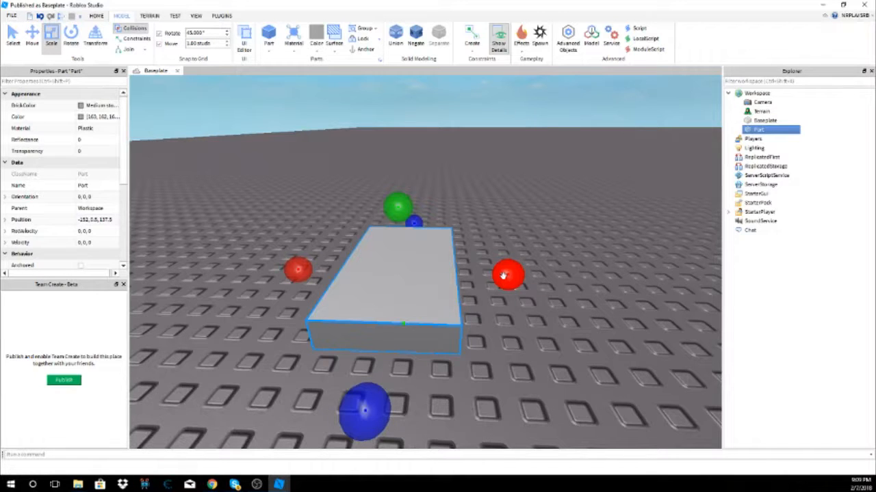
pyautogui.moveTo(504, 275); pyautogui.dragTo(541, 250)
pyautogui.moveTo(581, 333); pyautogui.dragTo(581, 334, button='right')
pyautogui.moveTo(580, 333); pyautogui.dragTo(581, 330, button='right')
pyautogui.scroll(-3, 530, 297)
pyautogui.moveTo(529, 297); pyautogui.dragTo(529, 297, button='right')
pyautogui.scroll(2, 529, 297)
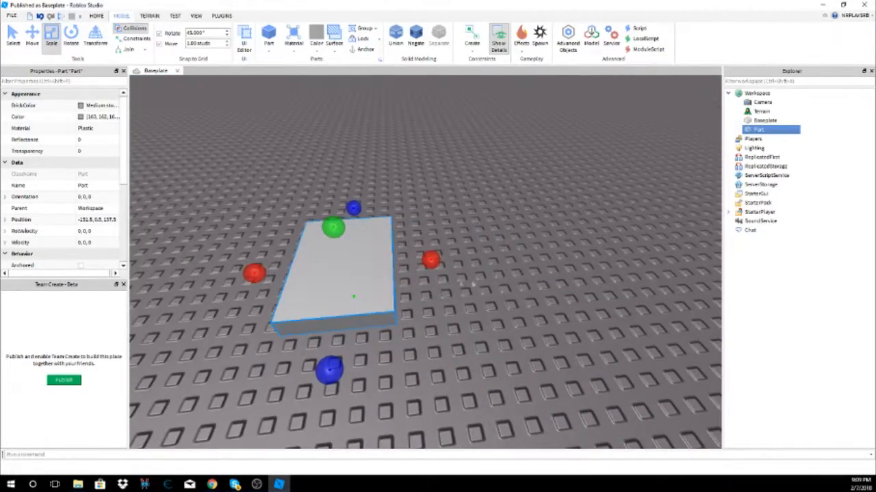
# Turn collisions off, duplicate the slab, and slide the copy along the red axis so it partly overlaps the original.
pyautogui.hotkey('ctrl', 'd')
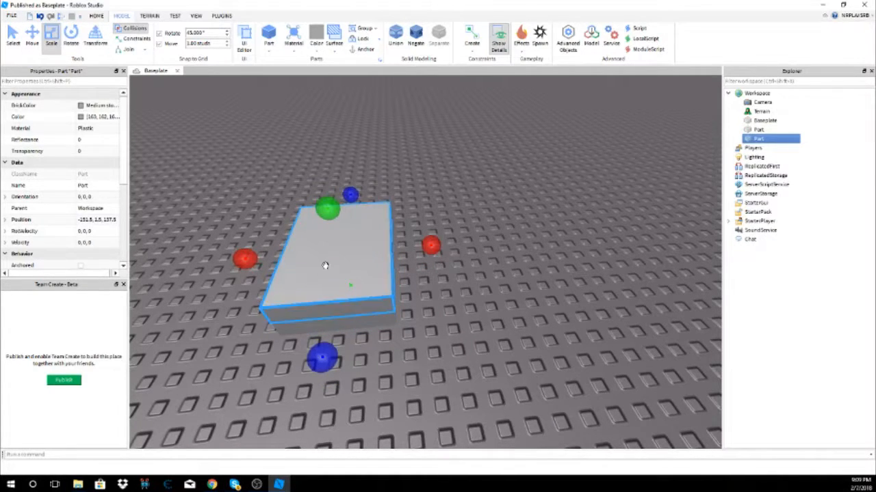
pyautogui.press('Delete')
pyautogui.click(336, 295)
pyautogui.click(33, 34)
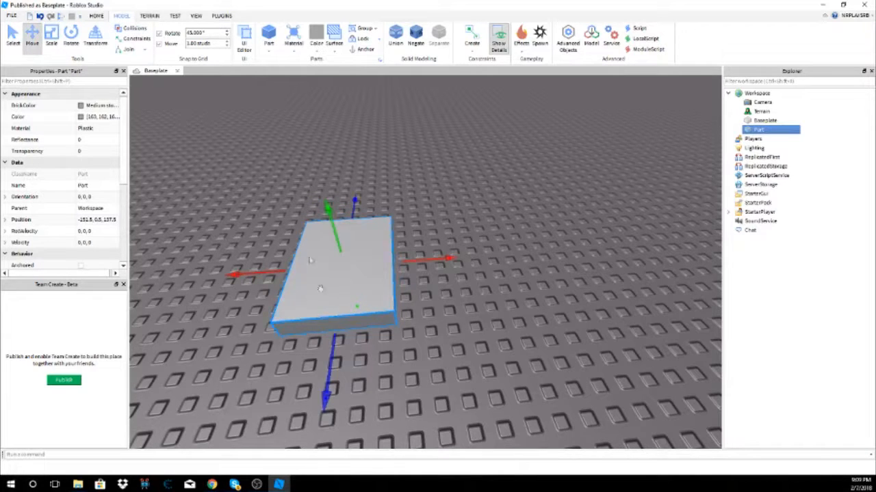
pyautogui.hotkey('ctrl', 'd')
pyautogui.moveTo(434, 268); pyautogui.dragTo(520, 285)
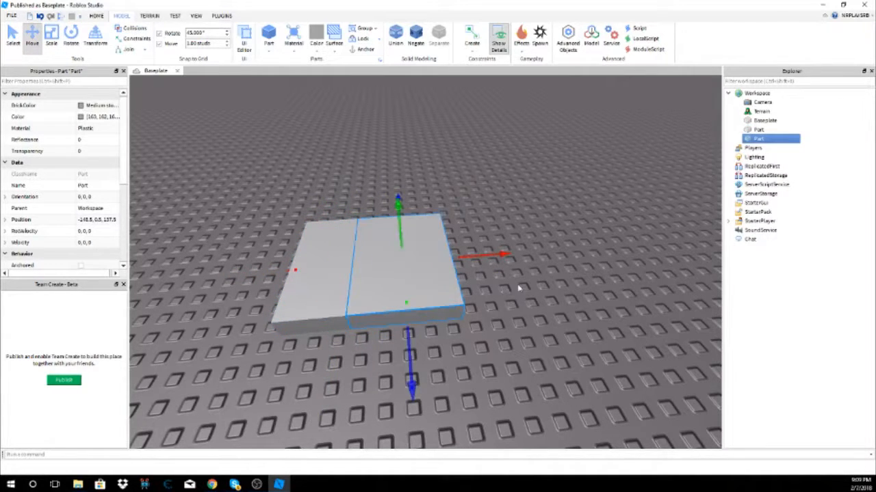
pyautogui.click(520, 285)
# Color the overlapping copy of the slab Really red.
pyautogui.scroll(5, 520, 285)
pyautogui.click(366, 275)
pyautogui.click(528, 236)
pyautogui.moveTo(527, 237); pyautogui.dragTo(528, 238, button='right')
pyautogui.scroll(5, 529, 237)
pyautogui.scroll(-5, 530, 238)
pyautogui.scroll(-3, 529, 238)
pyautogui.scroll(3, 483, 253)
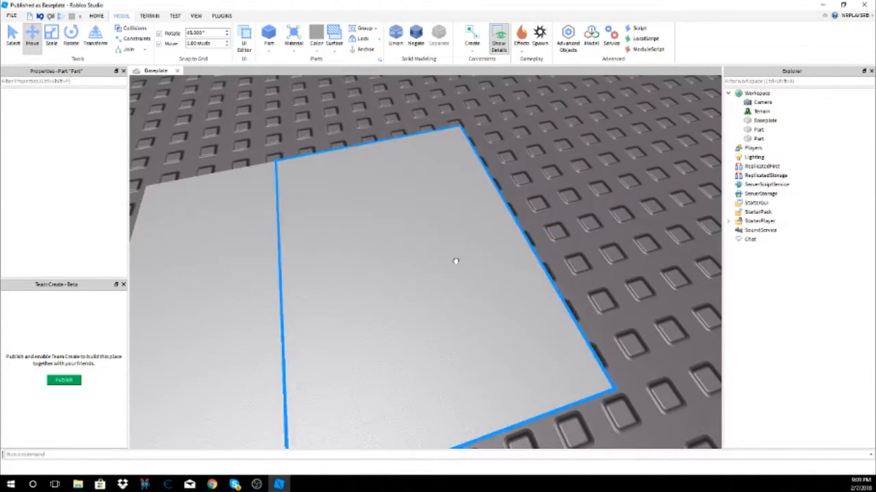
pyautogui.click(410, 313)
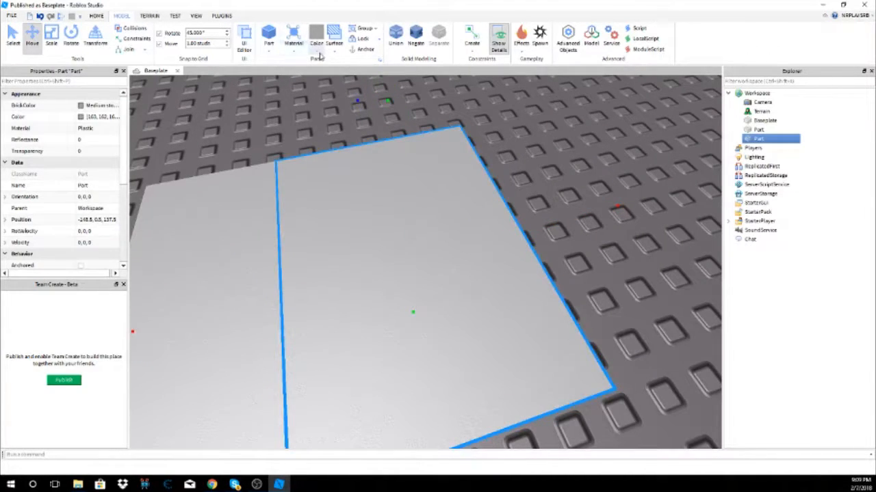
pyautogui.click(319, 53)
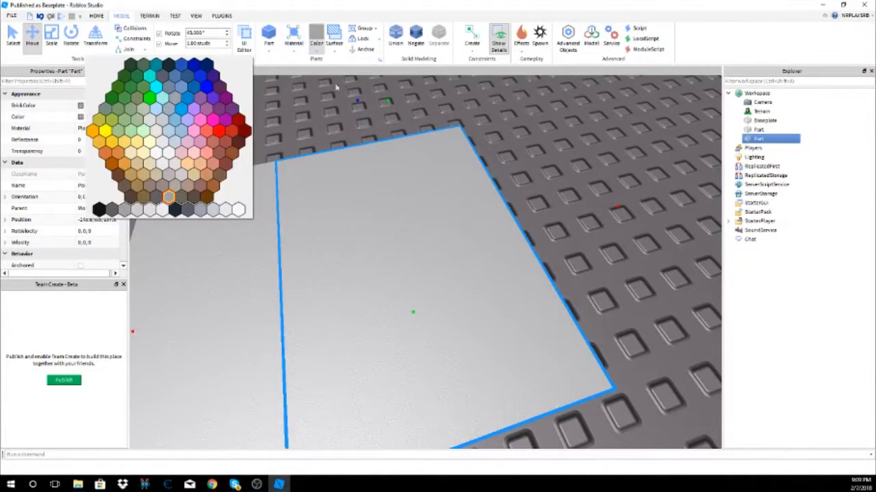
pyautogui.click(216, 127)
pyautogui.moveTo(328, 158); pyautogui.dragTo(330, 164, button='right')
pyautogui.moveTo(408, 262); pyautogui.dragTo(409, 261, button='right')
pyautogui.scroll(-5, 409, 261)
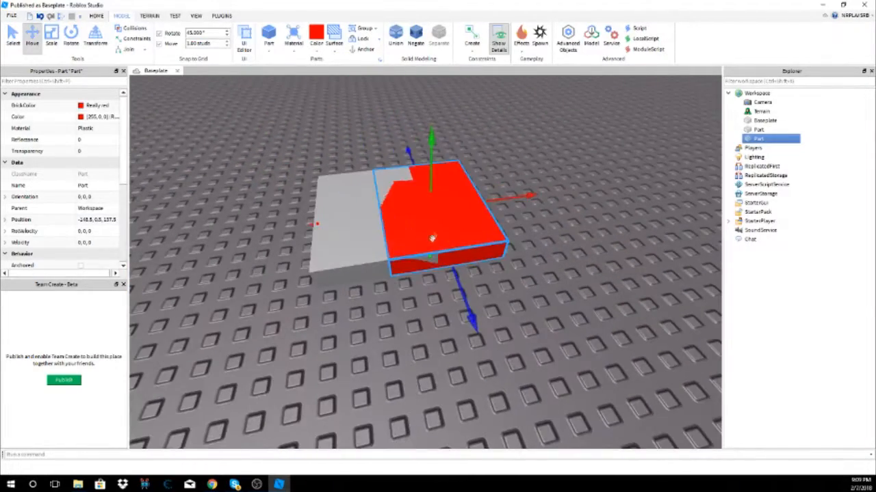
# Move the red slab clear of the grey one, turn collisions on, and slide it back flush against the grey slab.
pyautogui.moveTo(507, 200); pyautogui.dragTo(616, 192)
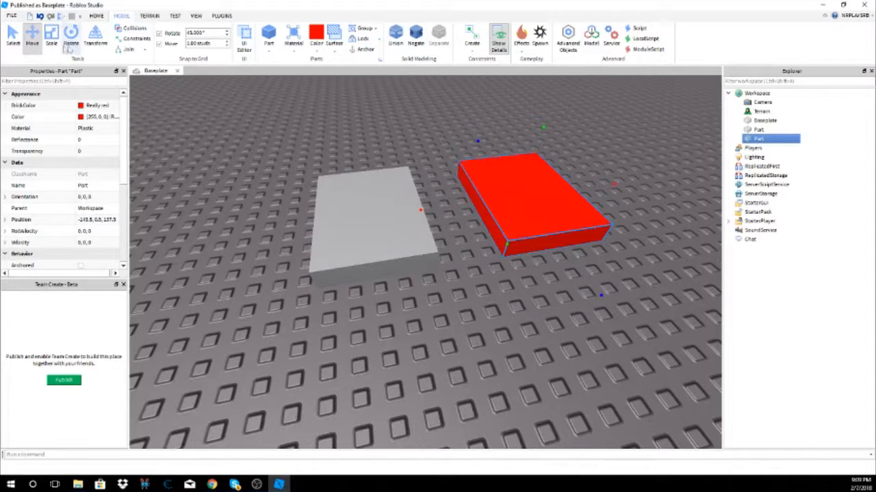
pyautogui.click(135, 29)
pyautogui.moveTo(446, 206); pyautogui.dragTo(377, 217)
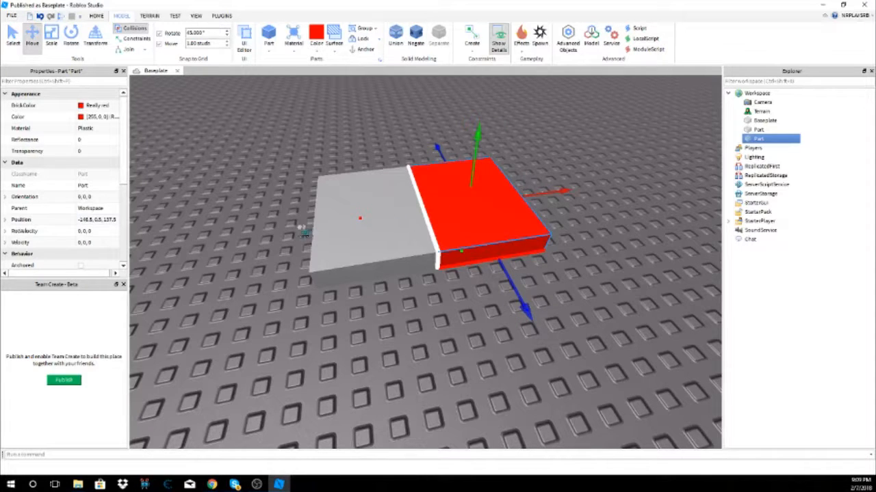
pyautogui.moveTo(194, 235); pyautogui.dragTo(134, 243)
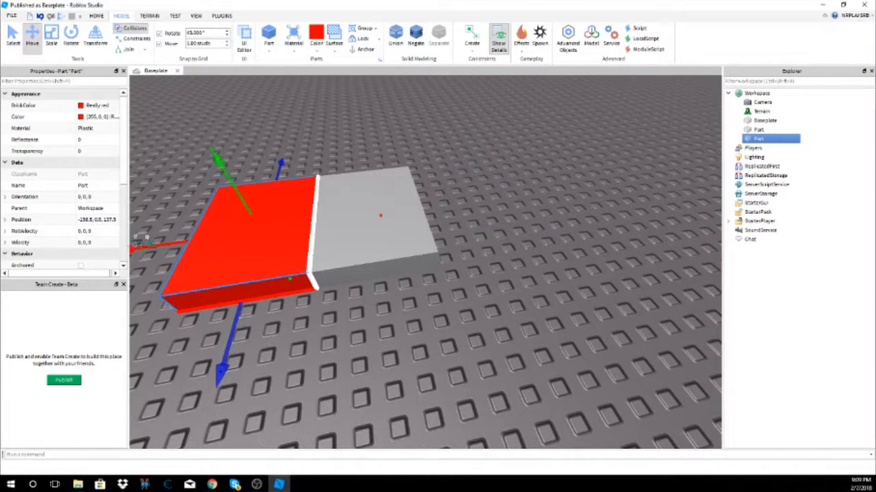
pyautogui.hotkey('ctrl', 'z')
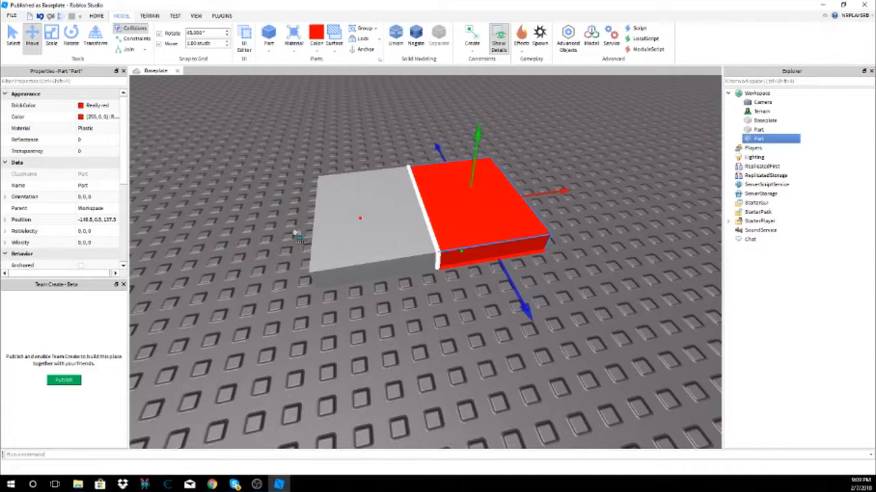
# Turn collisions off and delete the red slab, leaving the grey slab selected.
pyautogui.moveTo(293, 234); pyautogui.dragTo(385, 226, button='right')
pyautogui.scroll(-5, 386, 226)
pyautogui.scroll(6, 388, 227)
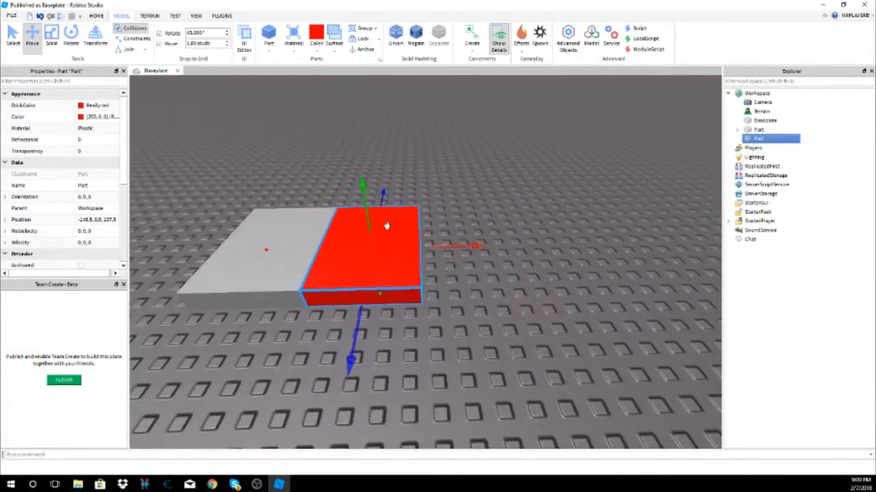
pyautogui.scroll(3, 386, 225)
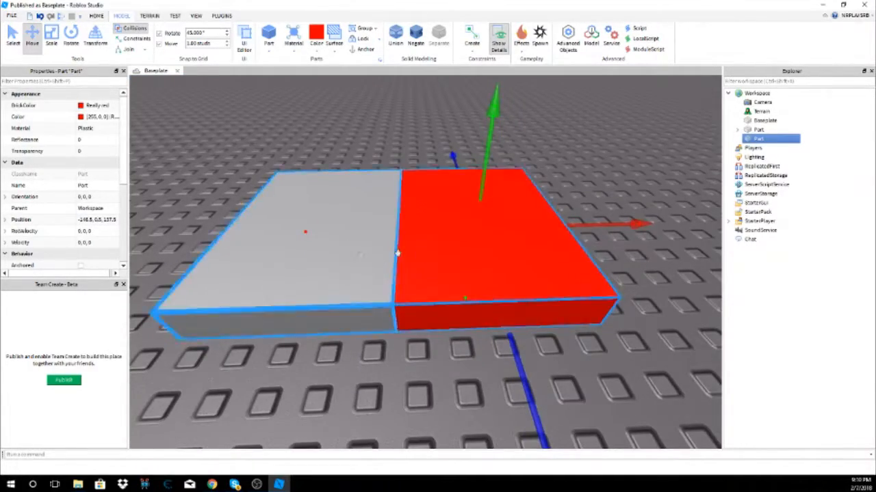
pyautogui.scroll(-5, 397, 250)
pyautogui.scroll(4, 350, 165)
pyautogui.scroll(-3, 350, 165)
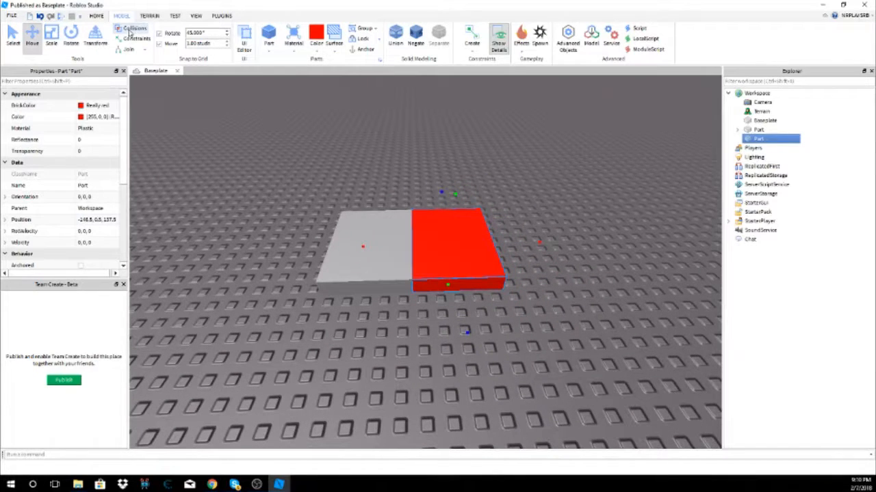
pyautogui.click(131, 30)
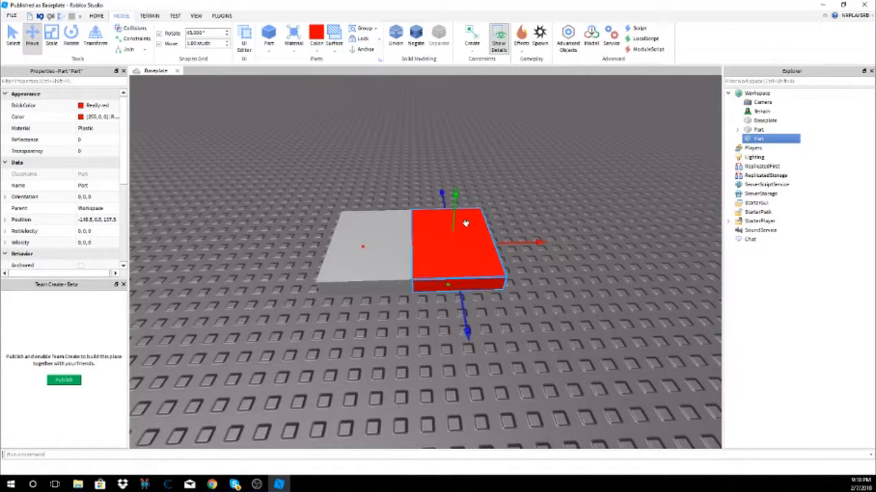
pyautogui.press('Delete')
pyautogui.click(390, 238)
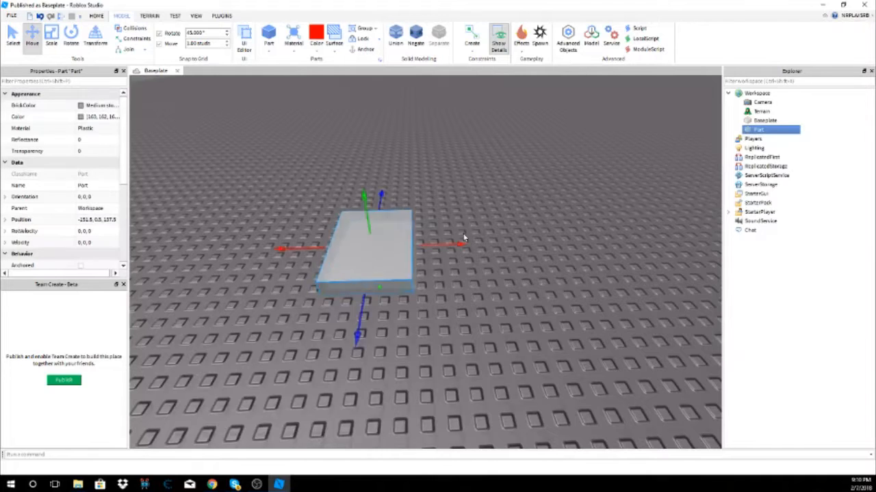
pyautogui.scroll(2, 464, 237)
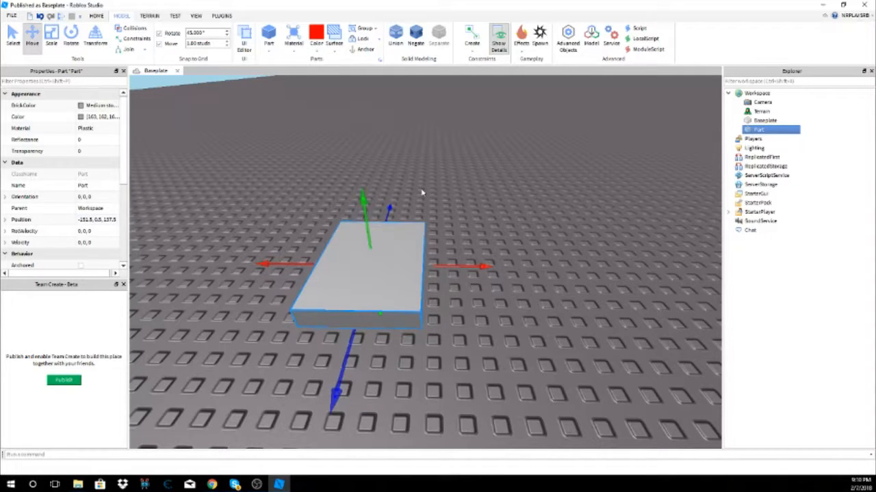
# Try duplicating the grey slab with collisions turned on.
pyautogui.click(134, 29)
pyautogui.hotkey('ctrl', 'd')
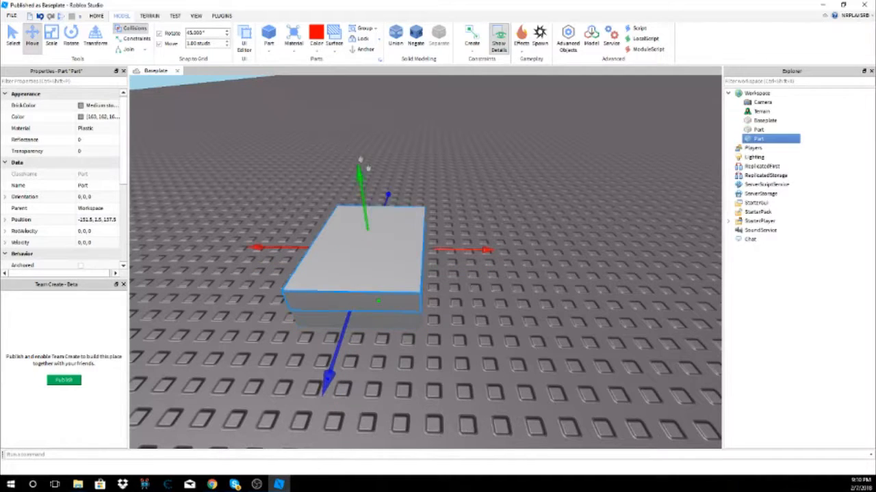
pyautogui.moveTo(397, 225); pyautogui.dragTo(403, 272)
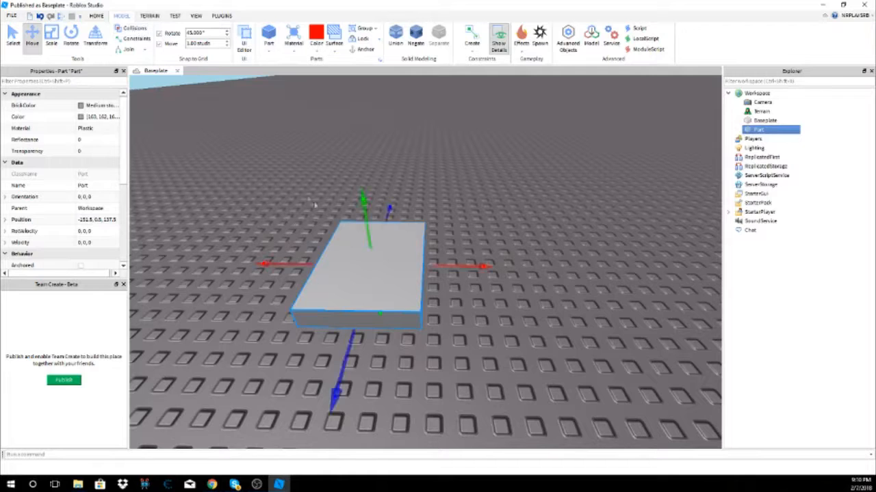
# Duplicate the slab with collisions off and move the copy along the red axis, partly overlapping the original.
pyautogui.hotkey('ctrl', 'd')
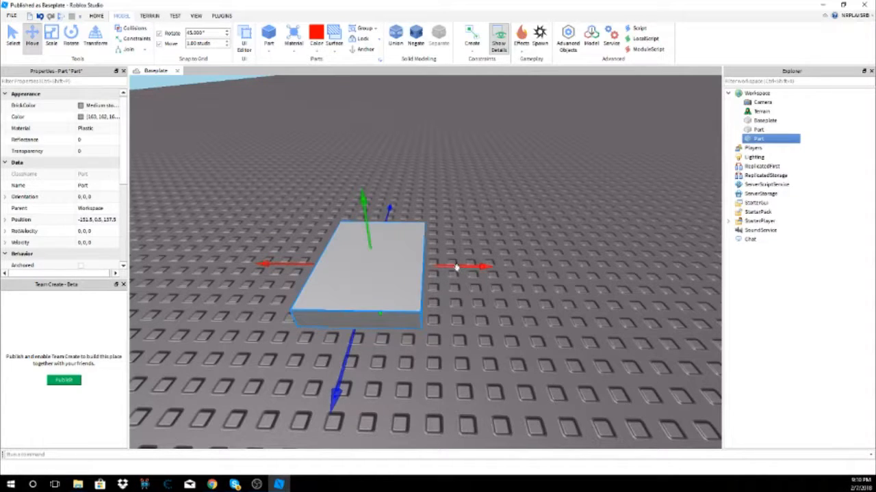
pyautogui.moveTo(455, 268); pyautogui.dragTo(580, 269)
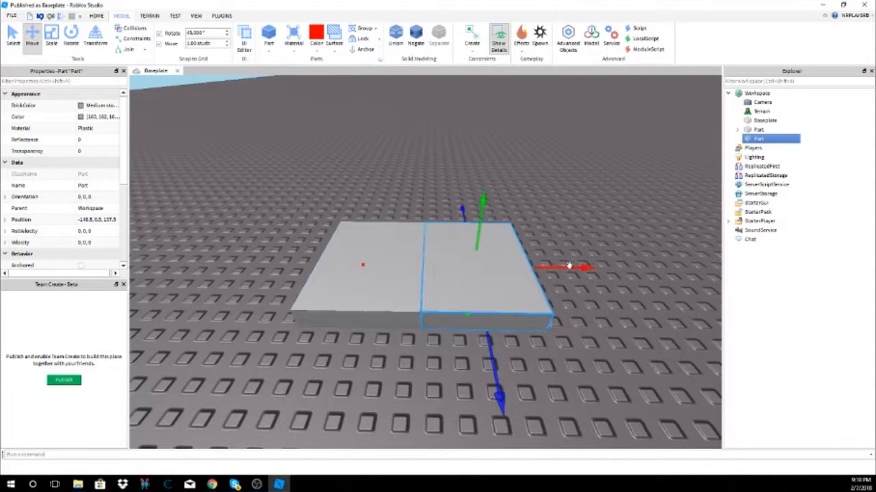
# Examine the two overlapping grey slabs from different distances and angles, with and without the copy selected.
pyautogui.scroll(-5, 434, 329)
pyautogui.scroll(2, 417, 276)
pyautogui.moveTo(417, 275); pyautogui.dragTo(433, 261, button='right')
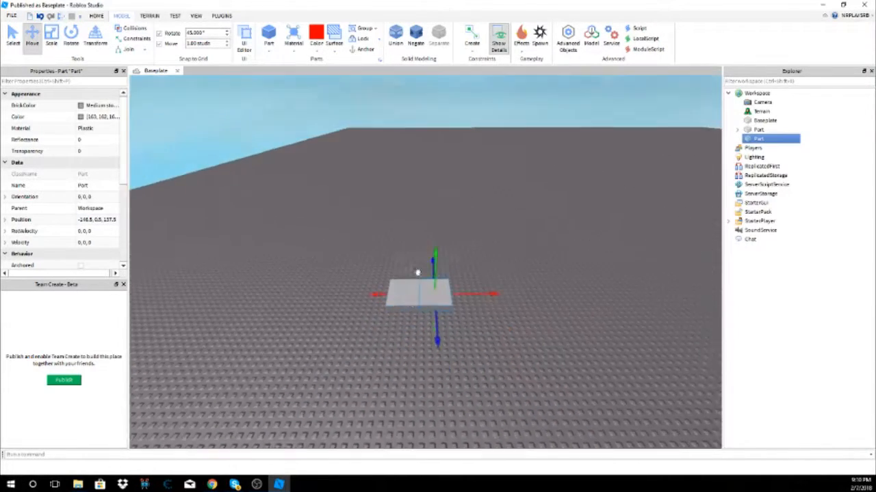
pyautogui.scroll(4, 387, 272)
pyautogui.scroll(-4, 413, 267)
pyautogui.press('f')
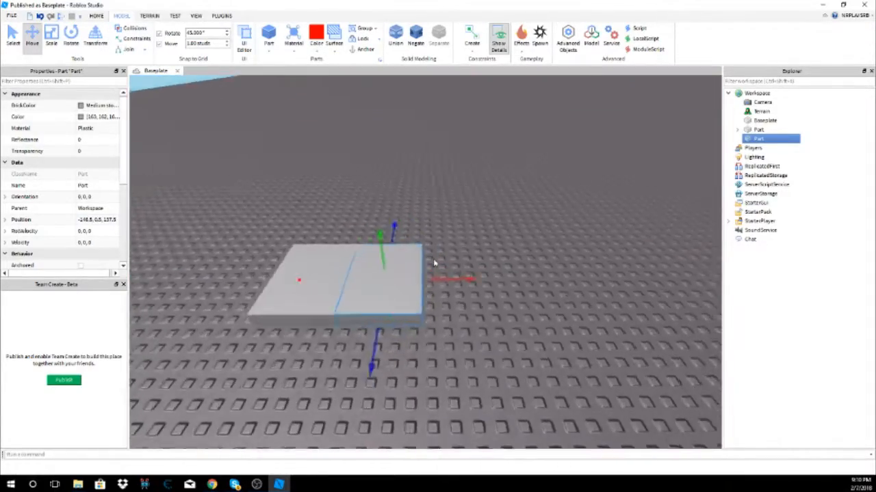
pyautogui.press('a')
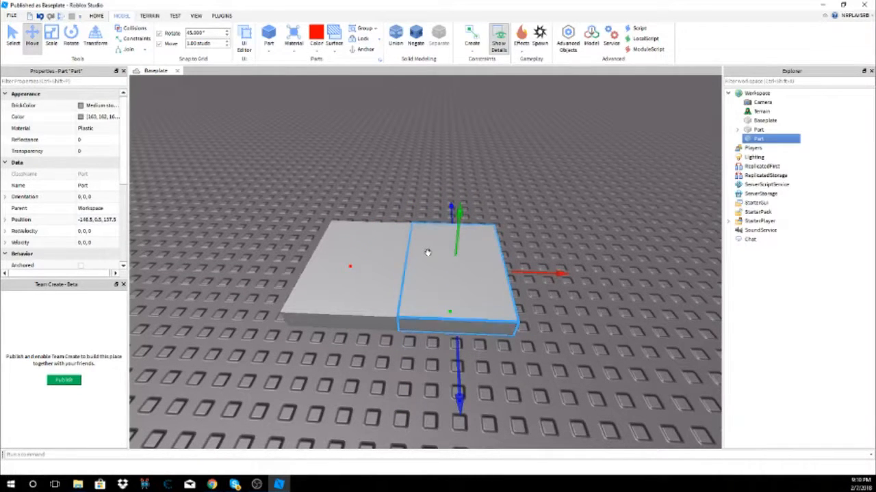
pyautogui.click(543, 308)
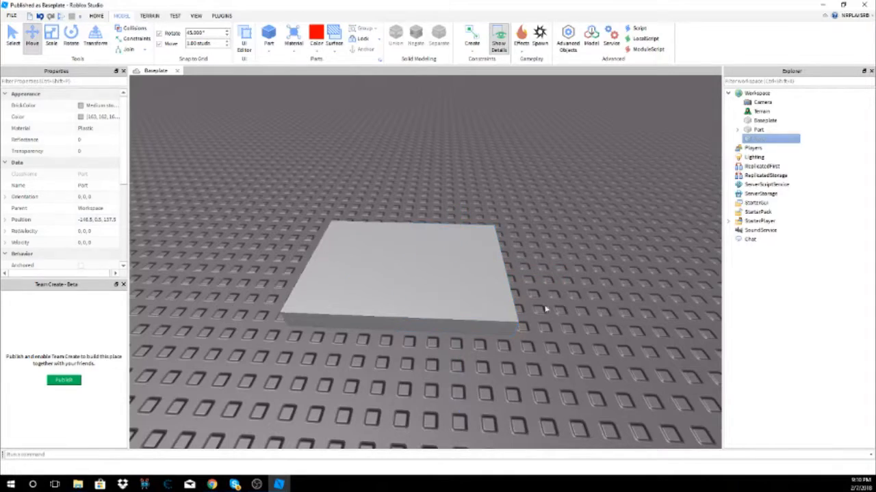
pyautogui.press('s')
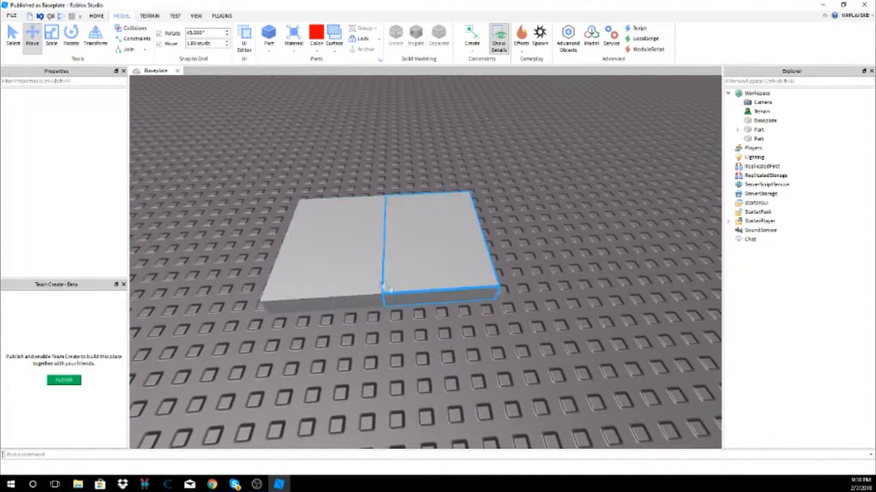
# Select the slab copy, move it about 8 studs away from the original along the red axis, and raise it to height 3.5.
pyautogui.press('s')
pyautogui.press('w')
pyautogui.click(448, 274)
pyautogui.press('d')
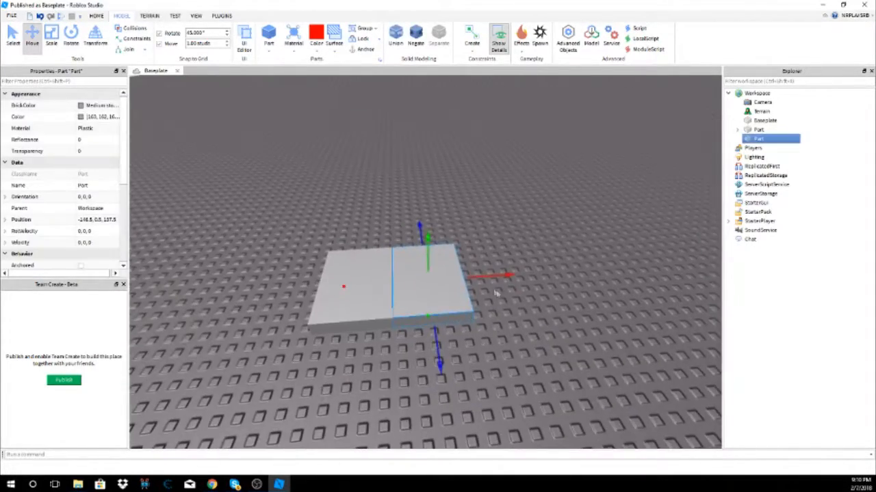
pyautogui.moveTo(453, 276); pyautogui.dragTo(540, 272)
pyautogui.moveTo(450, 248); pyautogui.dragTo(439, 240)
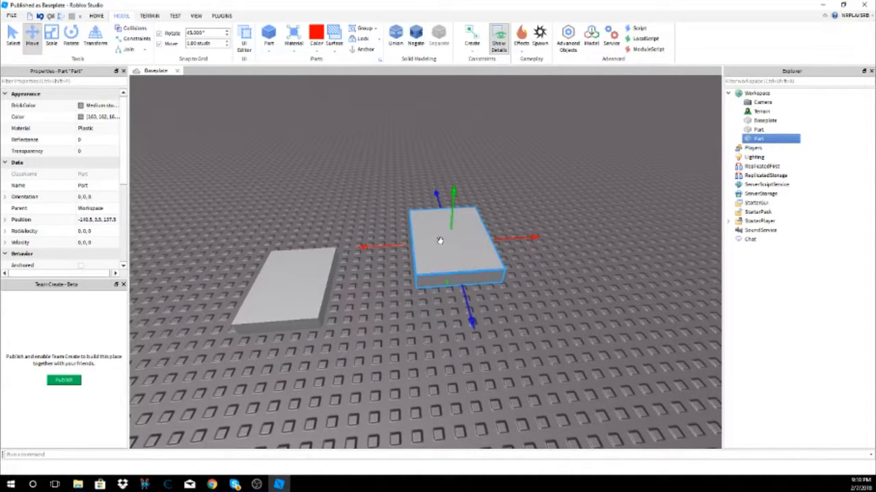
# Examine the raised copy and the grounded slab from different distances and angles.
pyautogui.moveTo(497, 299); pyautogui.dragTo(393, 211, button='right')
pyautogui.scroll(-5, 396, 212)
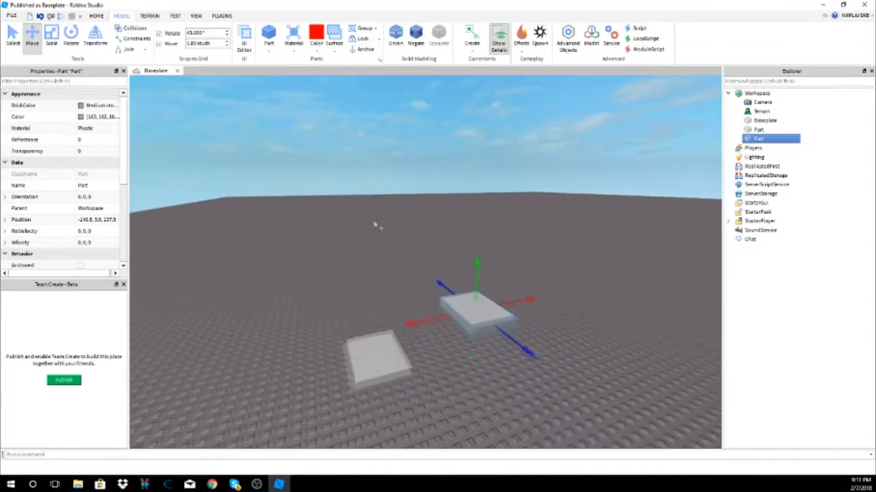
pyautogui.scroll(6, 514, 233)
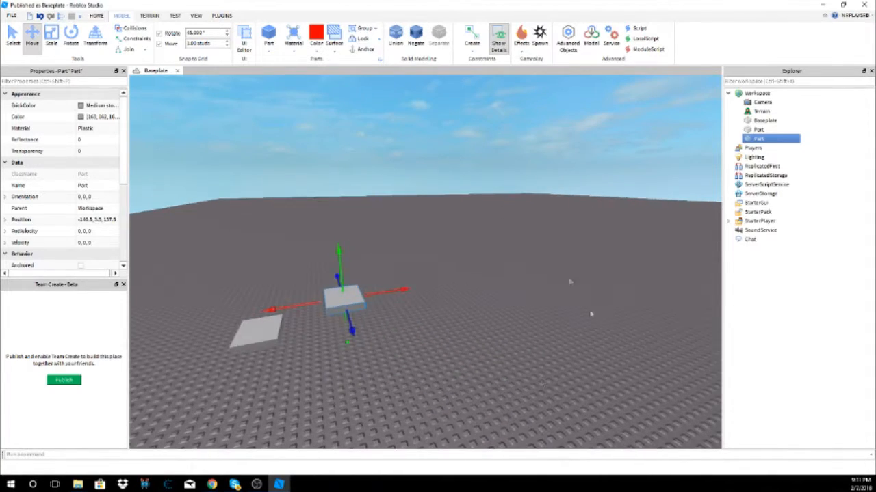
pyautogui.scroll(2, 475, 227)
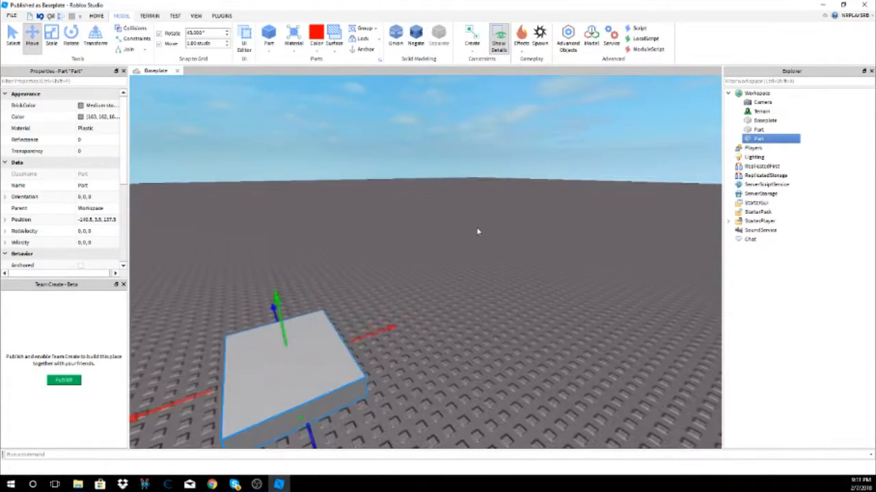
pyautogui.press('f')
pyautogui.scroll(3, 470, 234)
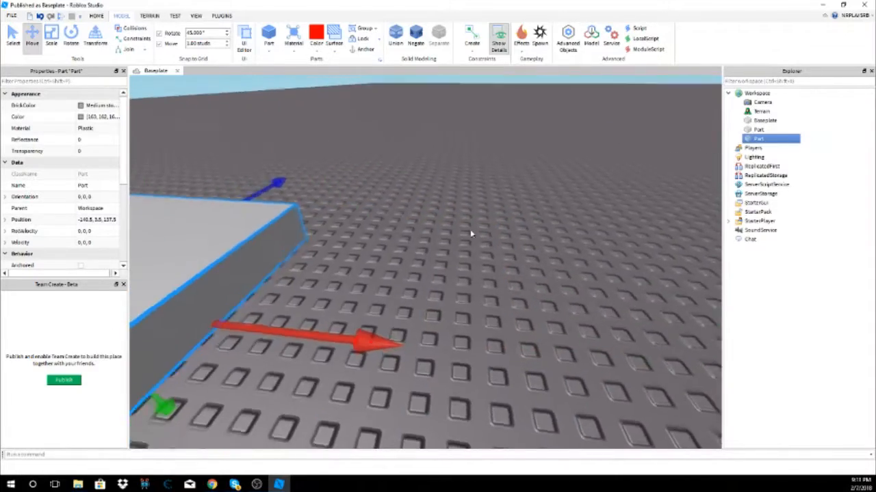
pyautogui.scroll(-8, 471, 234)
pyautogui.scroll(5, 471, 232)
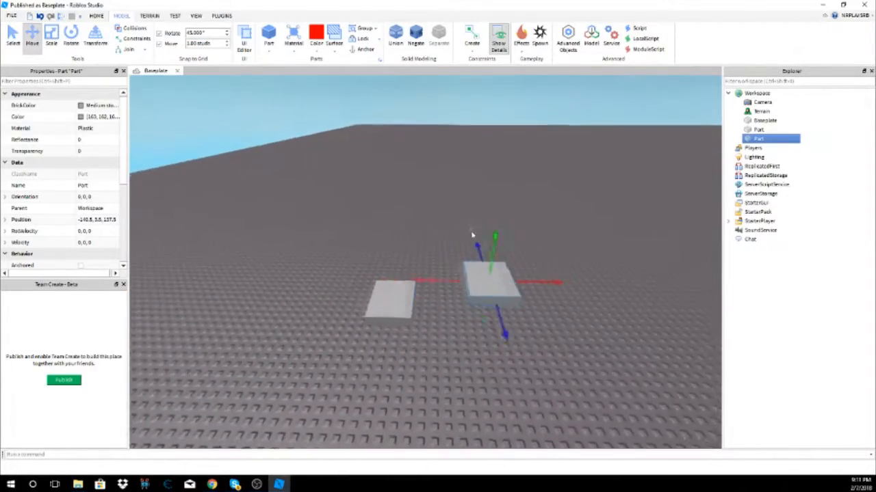
# Move the raised copy back along the red axis toward the original slab and lower it to height 1.5.
pyautogui.moveTo(477, 291); pyautogui.dragTo(309, 293)
pyautogui.moveTo(308, 293); pyautogui.dragTo(349, 304, button='right')
pyautogui.press('f')
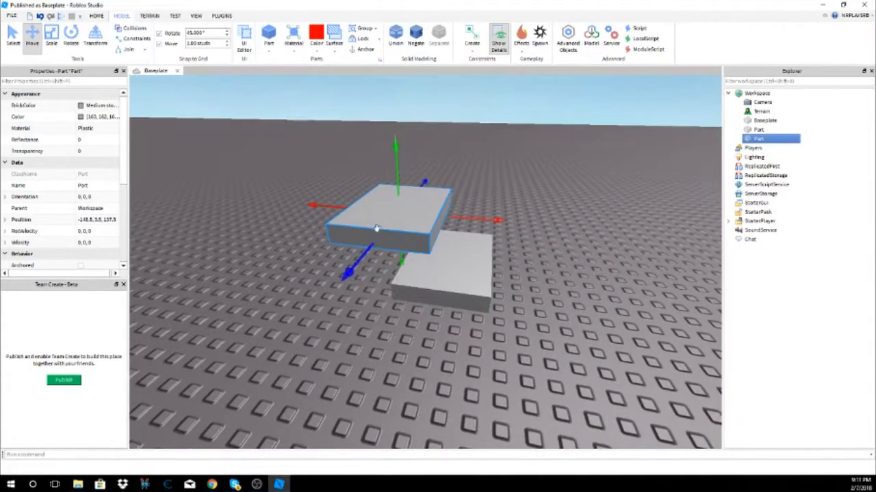
pyautogui.moveTo(401, 170); pyautogui.dragTo(381, 207)
pyautogui.moveTo(380, 207); pyautogui.dragTo(388, 210, button='right')
pyautogui.moveTo(389, 210); pyautogui.dragTo(358, 218)
pyautogui.moveTo(358, 218); pyautogui.dragTo(405, 189, button='right')
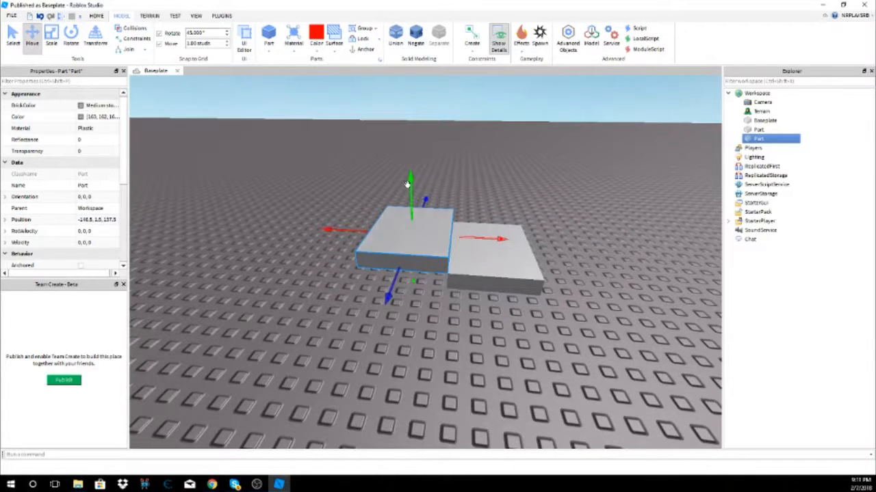
# Adjust the copy's position beside the original along the red axis, then delete the copy.
pyautogui.moveTo(483, 239)
pyautogui.mouseDown()
pyautogui.moveTo(554, 249)
pyautogui.moveTo(487, 236)
pyautogui.mouseUp()
pyautogui.moveTo(487, 235); pyautogui.dragTo(447, 182, button='right')
pyautogui.press('f')
pyautogui.moveTo(350, 260); pyautogui.dragTo(335, 262)
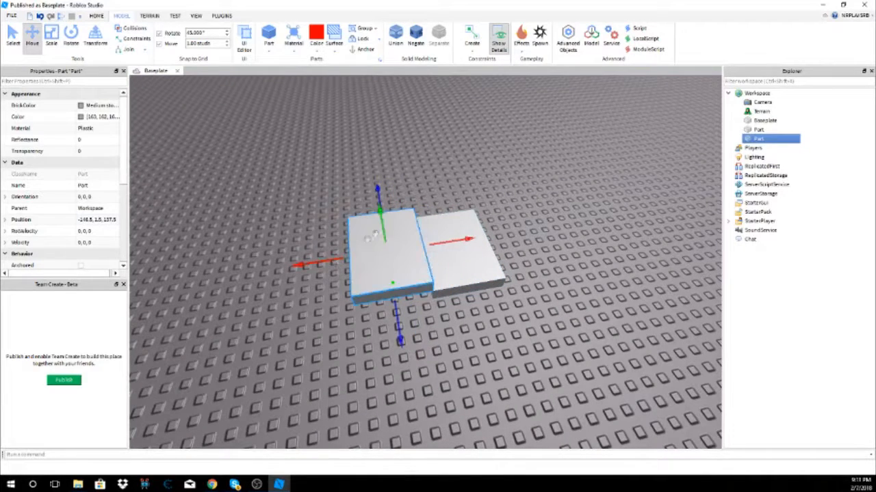
pyautogui.press('Delete')
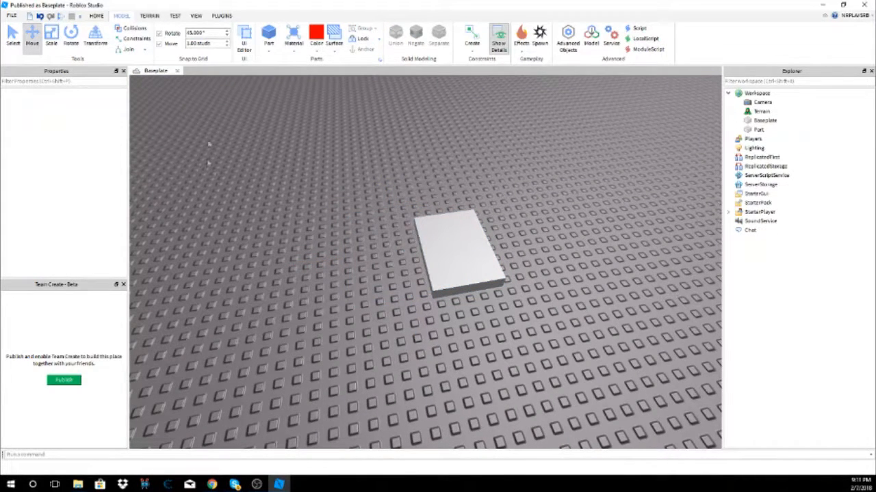
# Select the remaining grey slab, turn on Constraints, and view the available join modes.
pyautogui.click(443, 251)
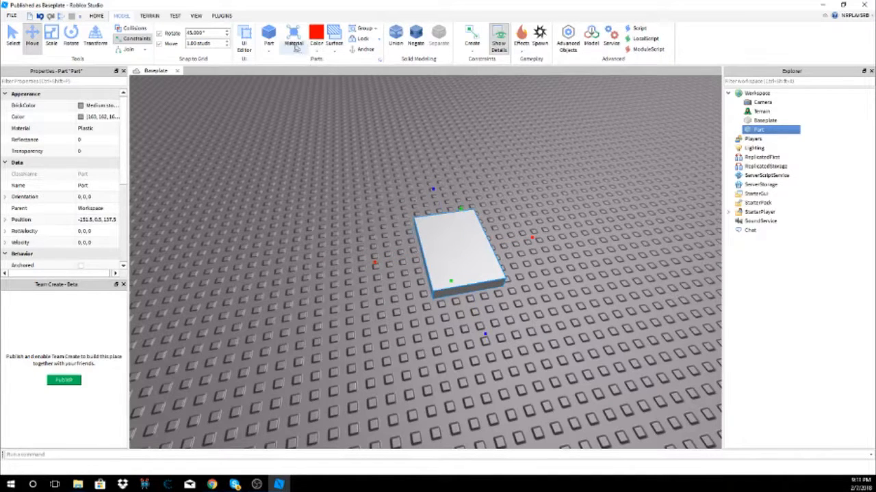
pyautogui.click(131, 54)
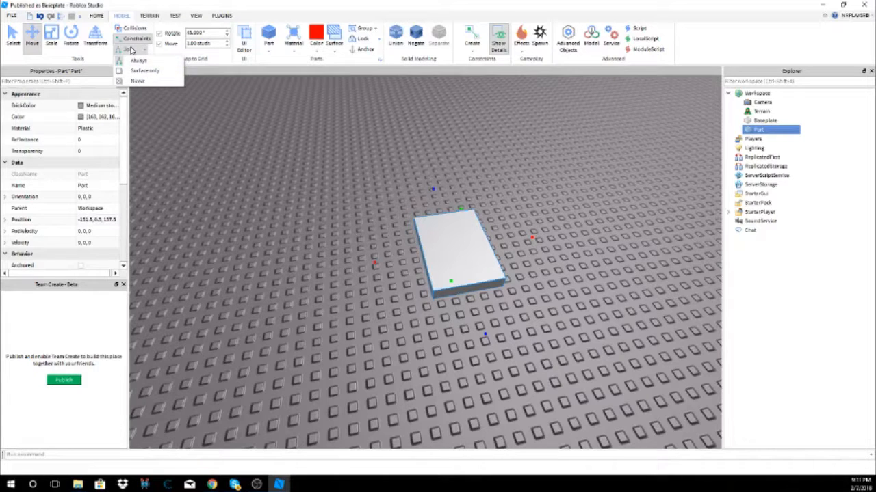
pyautogui.click(132, 50)
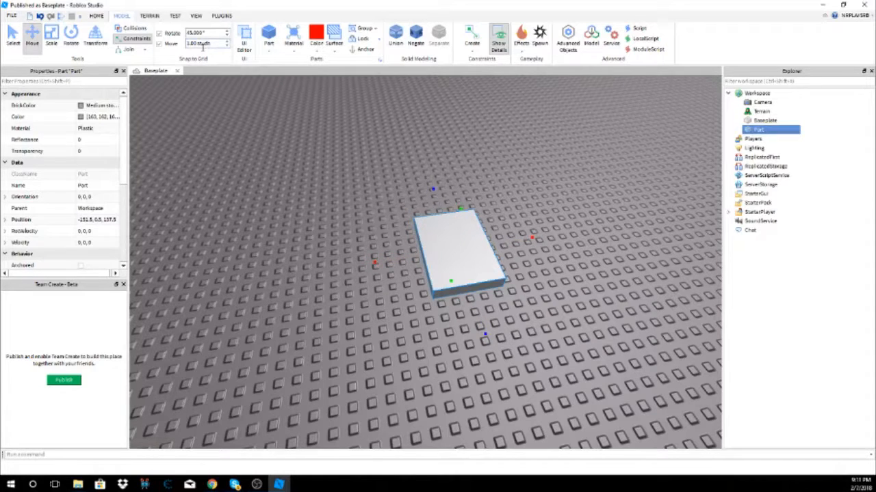
# Switch the UI Editor on and off, and view the available part shapes.
pyautogui.click(242, 43)
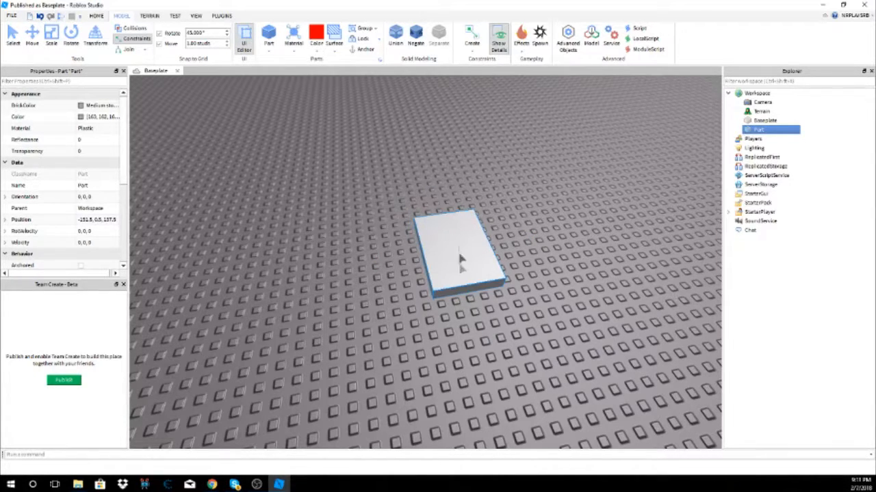
pyautogui.click(238, 42)
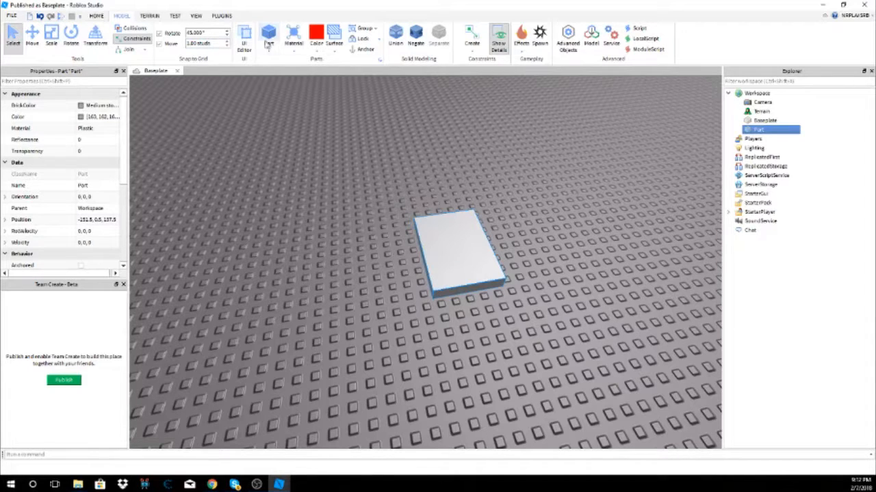
pyautogui.click(266, 52)
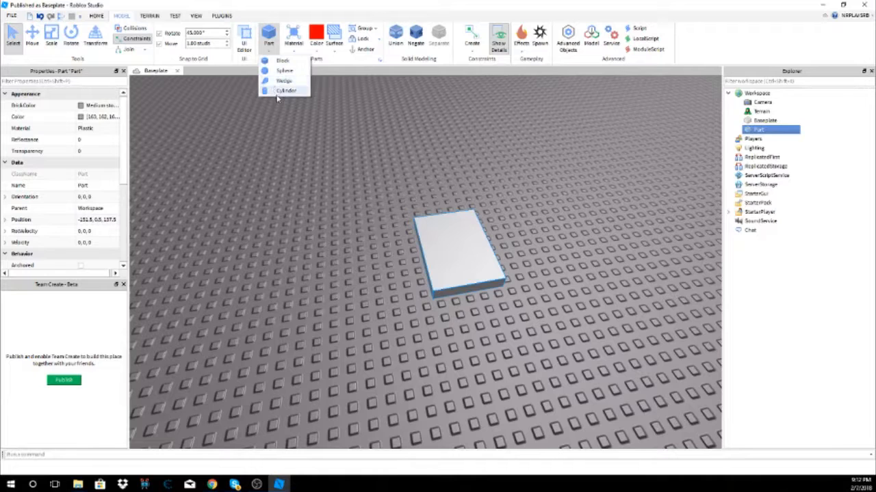
pyautogui.click(273, 55)
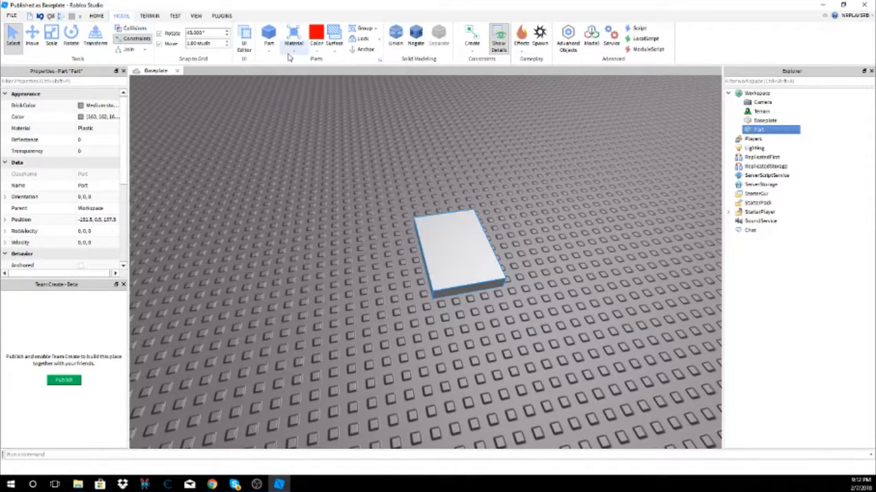
# Set the slab's material to Grass and its color to Dark green.
pyautogui.click(300, 54)
pyautogui.click(376, 173)
pyautogui.click(295, 55)
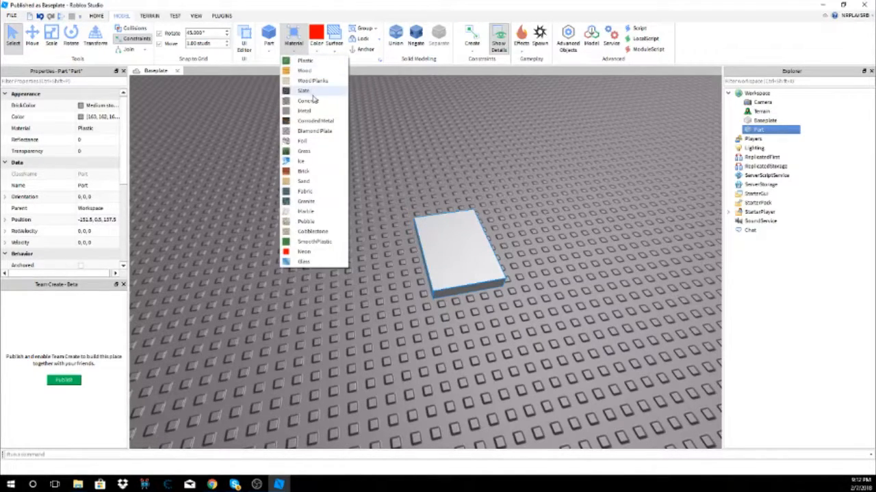
pyautogui.click(304, 150)
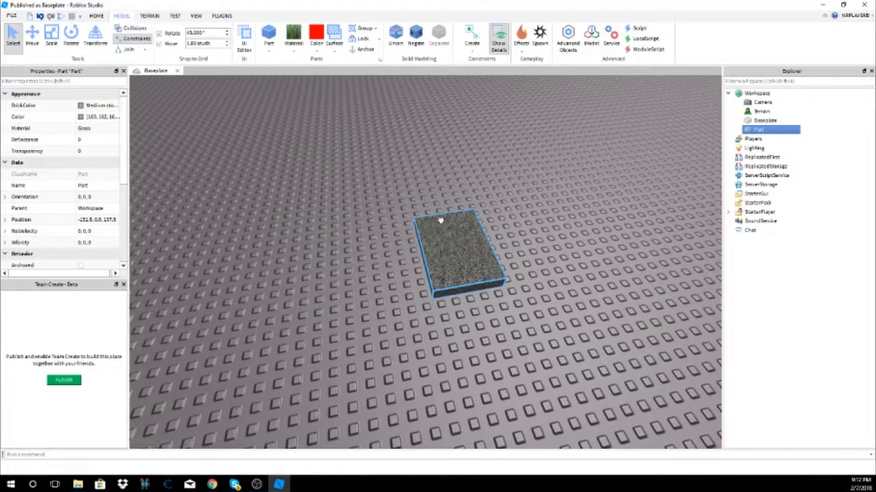
pyautogui.click(317, 50)
pyautogui.click(140, 79)
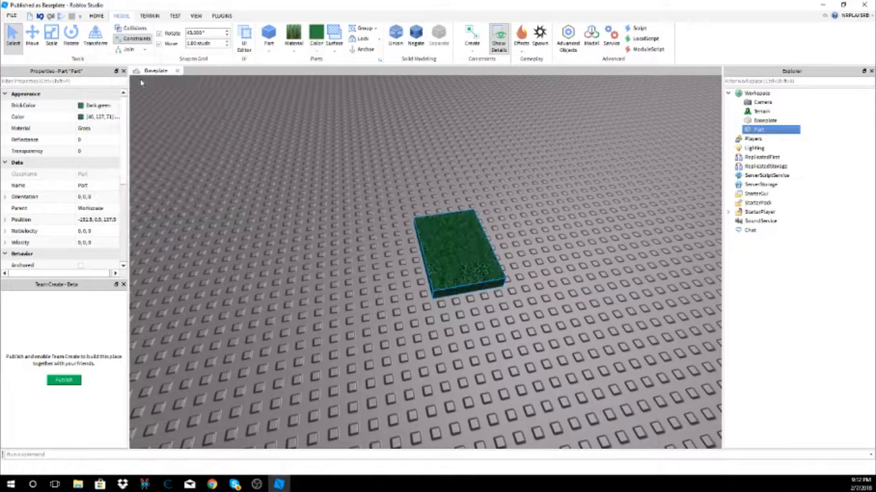
# Set the slab's material to Wood and its color to yellowish orange.
pyautogui.click(294, 41)
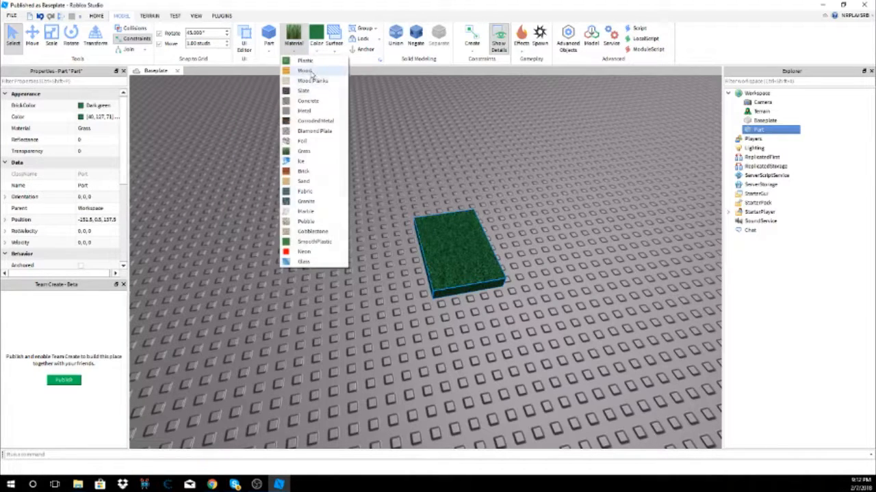
pyautogui.click(305, 71)
pyautogui.click(315, 47)
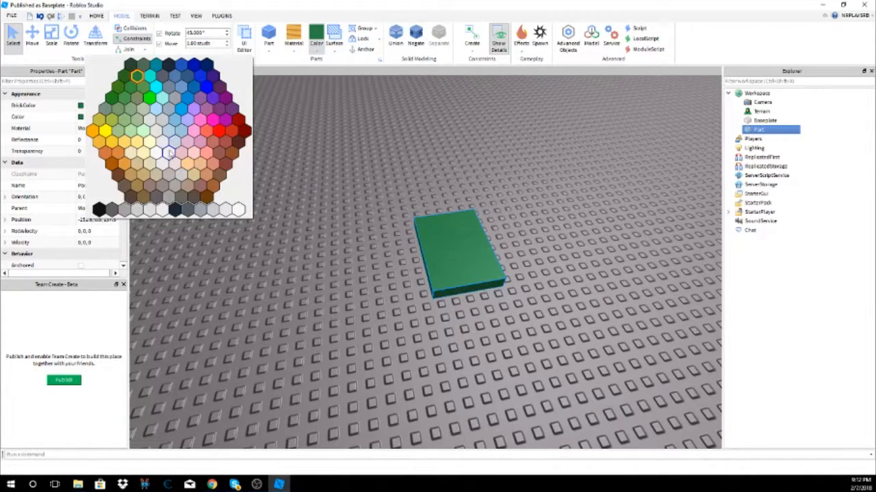
pyautogui.click(124, 164)
# Try the Wood Planks material and the Neon material on the orange slab.
pyautogui.click(317, 51)
pyautogui.click(293, 56)
pyautogui.click(302, 50)
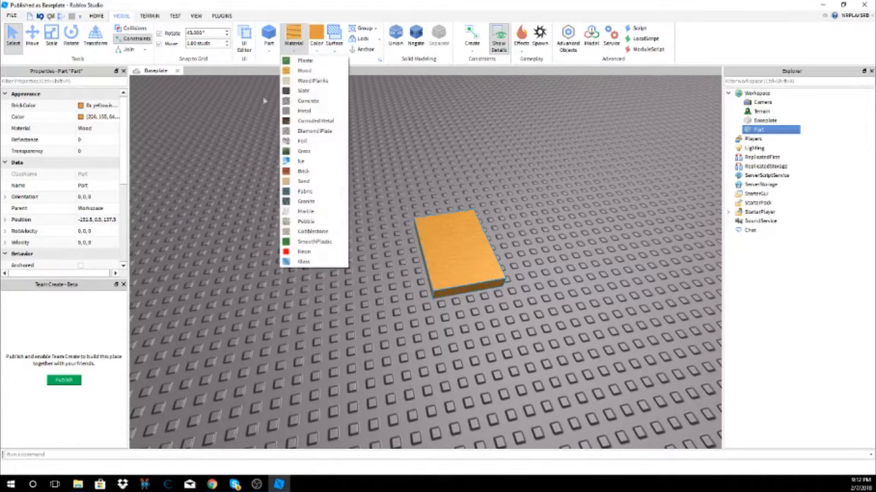
pyautogui.click(311, 85)
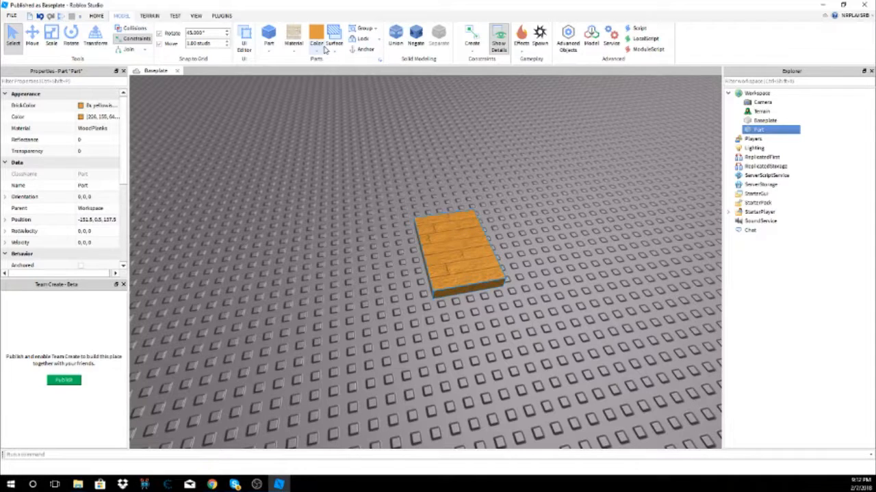
pyautogui.click(302, 48)
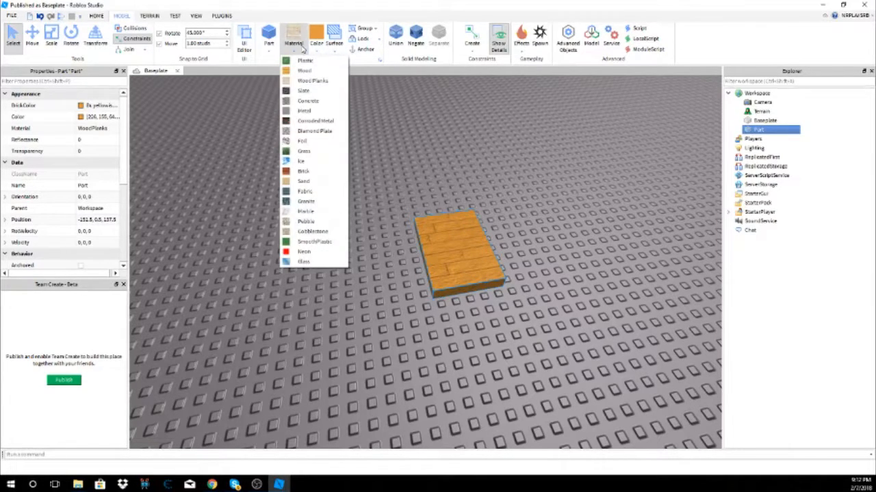
pyautogui.click(306, 252)
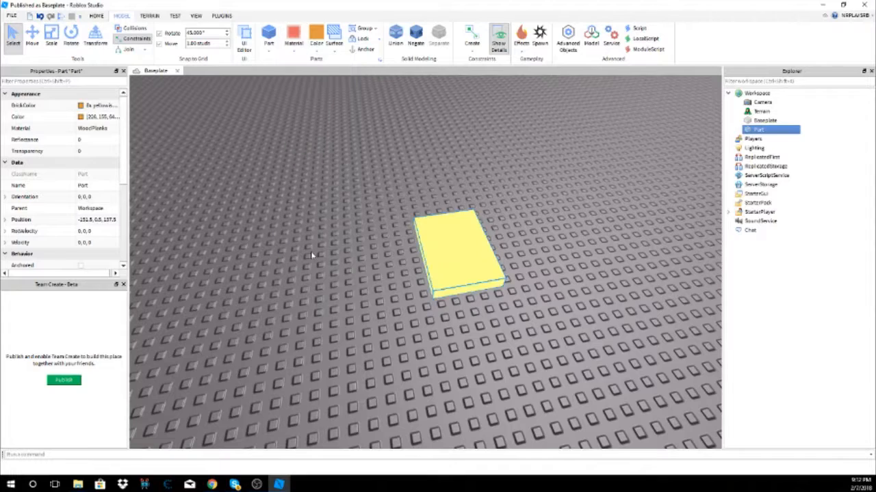
pyautogui.moveTo(442, 209); pyautogui.dragTo(457, 201, button='right')
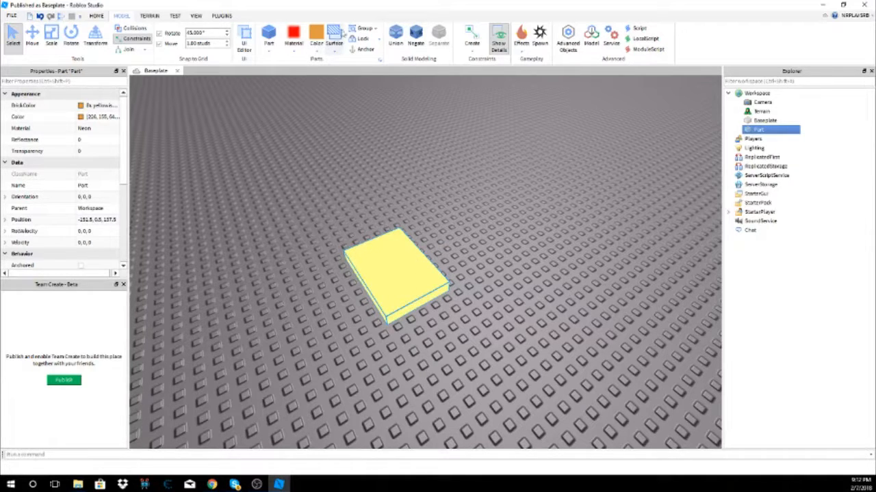
# Set the slab's material to Plastic.
pyautogui.click(296, 48)
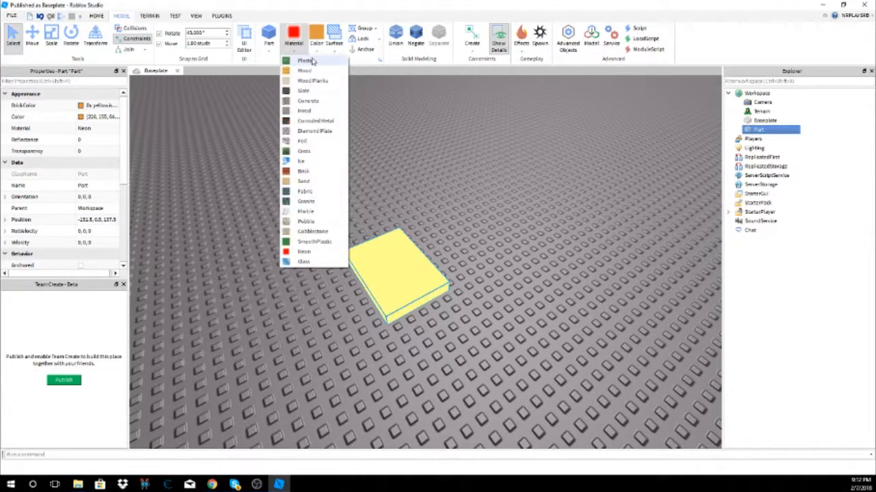
pyautogui.click(308, 60)
pyautogui.moveTo(385, 133); pyautogui.dragTo(426, 169, button='right')
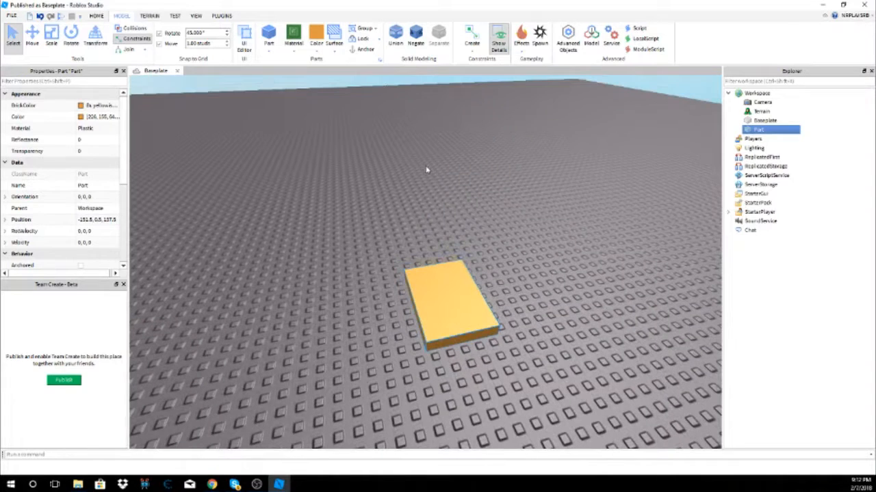
# Browse the surface types and apply a gridded surface like the baseplate's to the top face of the orange slab.
pyautogui.click(337, 48)
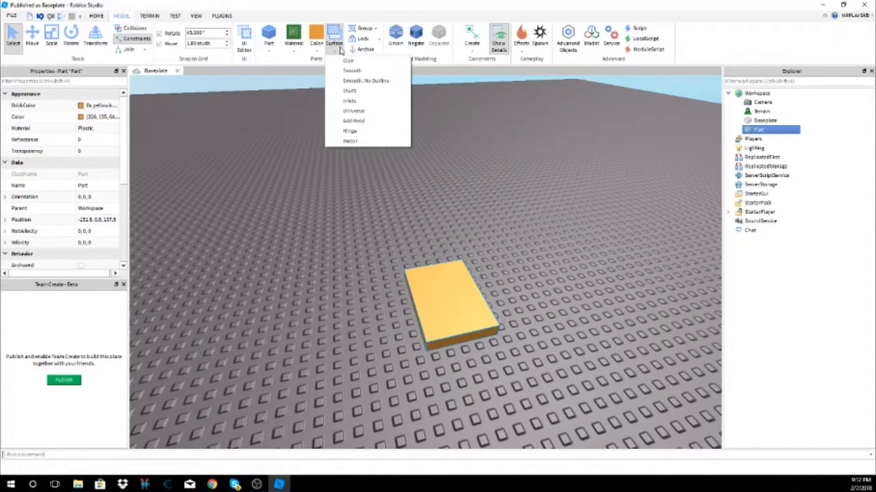
pyautogui.click(343, 49)
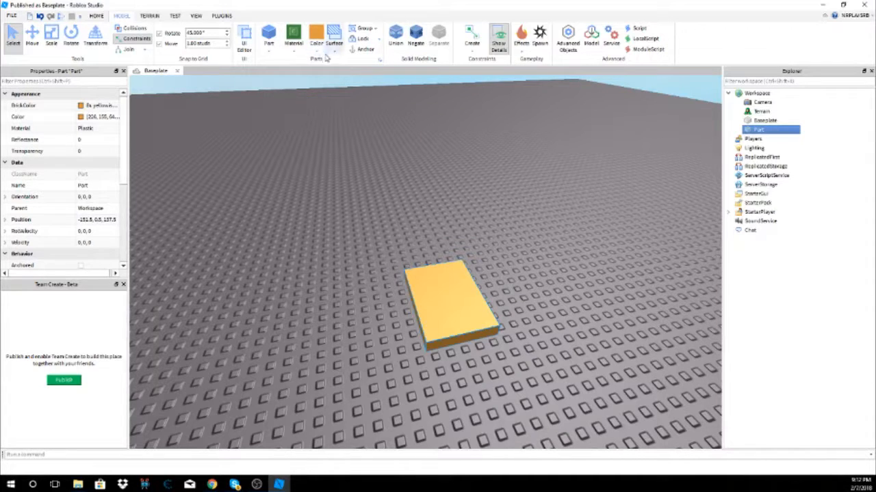
pyautogui.click(300, 54)
pyautogui.click(300, 55)
pyautogui.moveTo(456, 308); pyautogui.dragTo(455, 309, button='right')
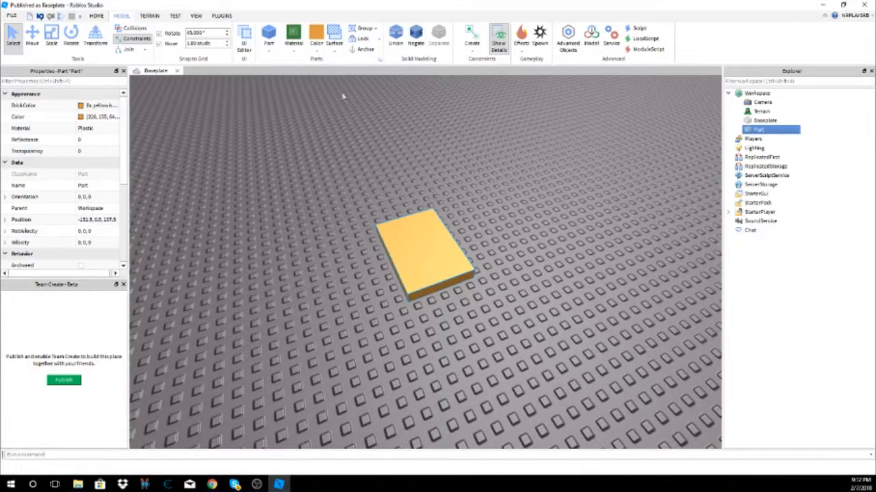
pyautogui.click(339, 55)
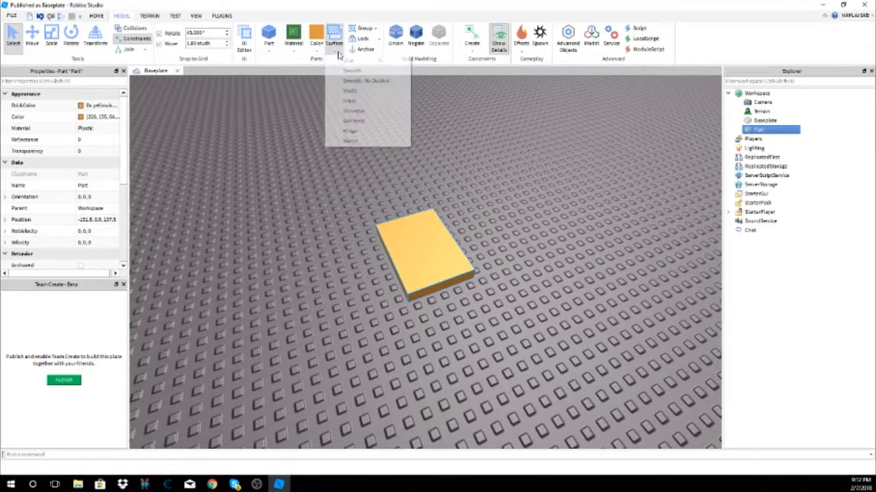
pyautogui.click(364, 98)
pyautogui.click(446, 255)
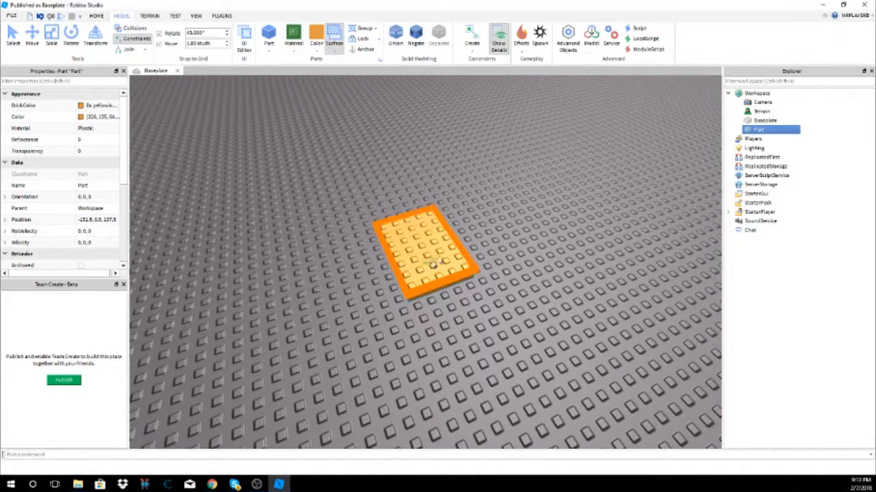
# Apply the Smooth surface to the top face of the orange slab.
pyautogui.click(292, 55)
pyautogui.click(292, 55)
pyautogui.click(334, 52)
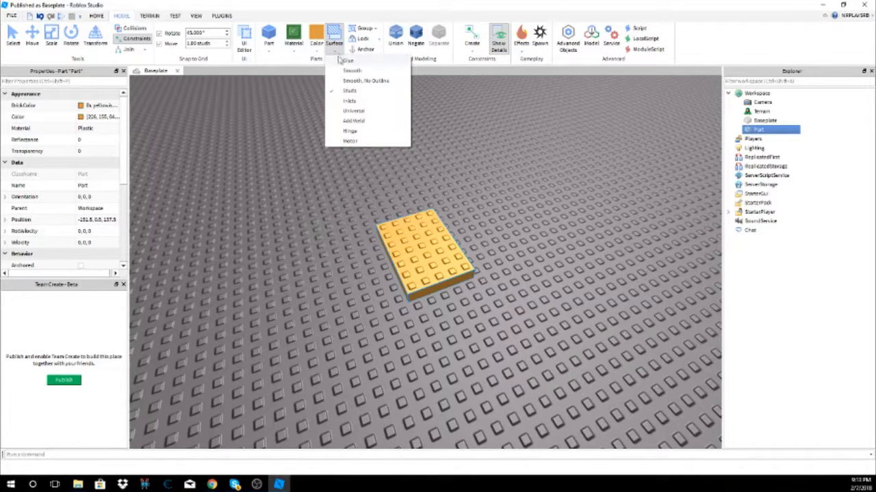
pyautogui.click(351, 72)
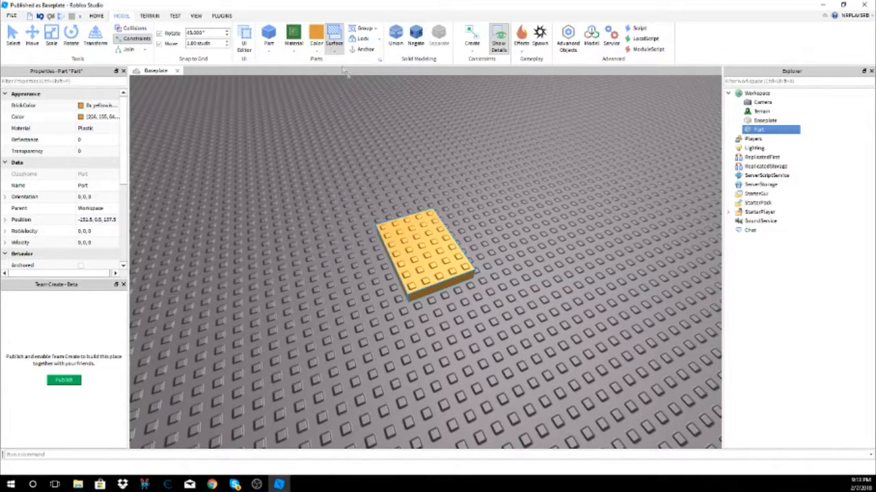
pyautogui.click(406, 248)
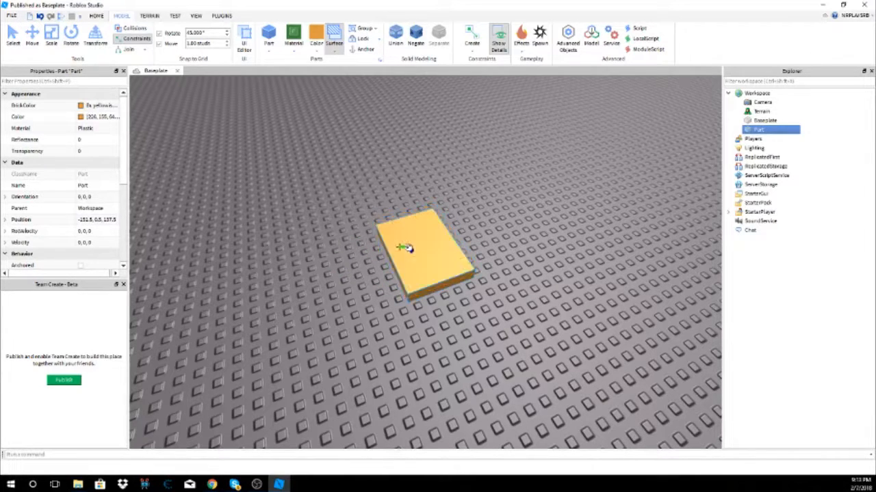
# Try the Inlets and Universal surfaces on the slab's top face.
pyautogui.click(334, 54)
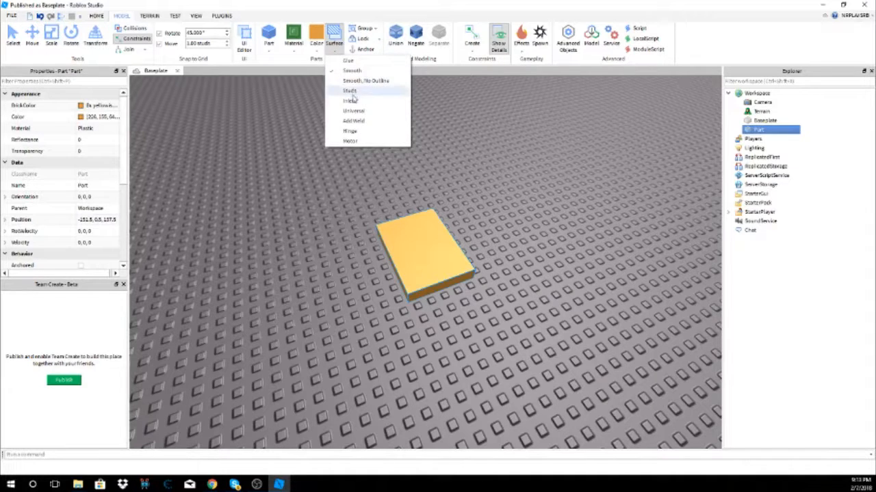
pyautogui.click(350, 90)
pyautogui.click(333, 54)
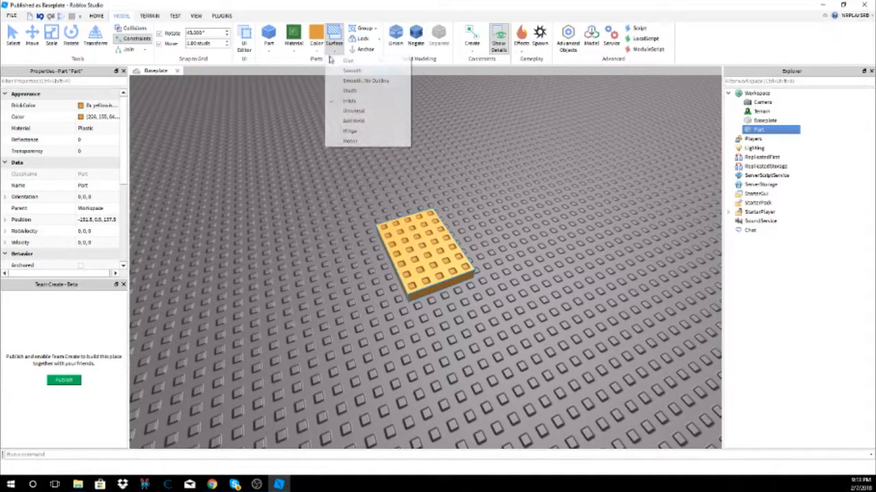
pyautogui.click(343, 112)
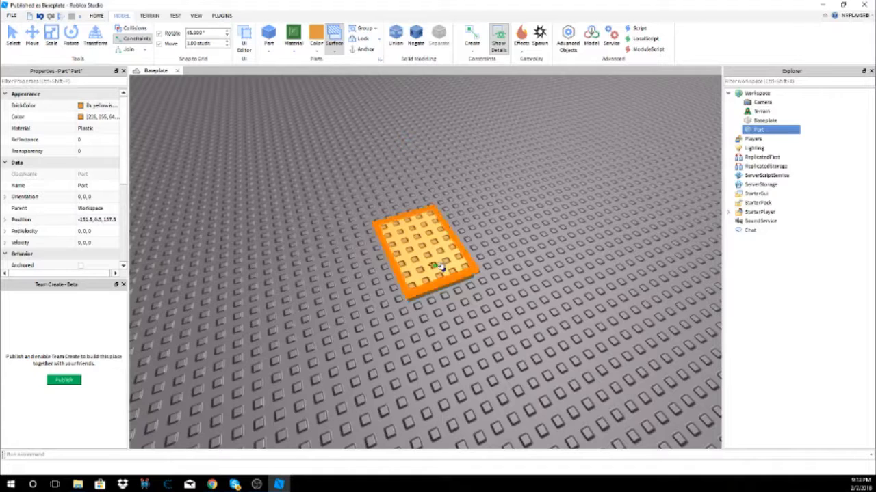
# Try the weld surface on the slab's top face.
pyautogui.click(336, 56)
pyautogui.click(352, 116)
pyautogui.click(430, 238)
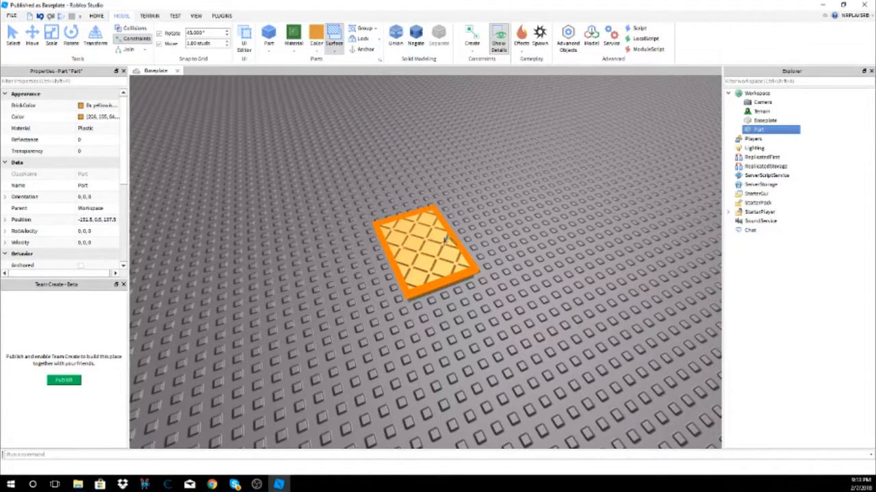
# Try the Hinge surface and the Motor surface on the slab's top face.
pyautogui.click(334, 56)
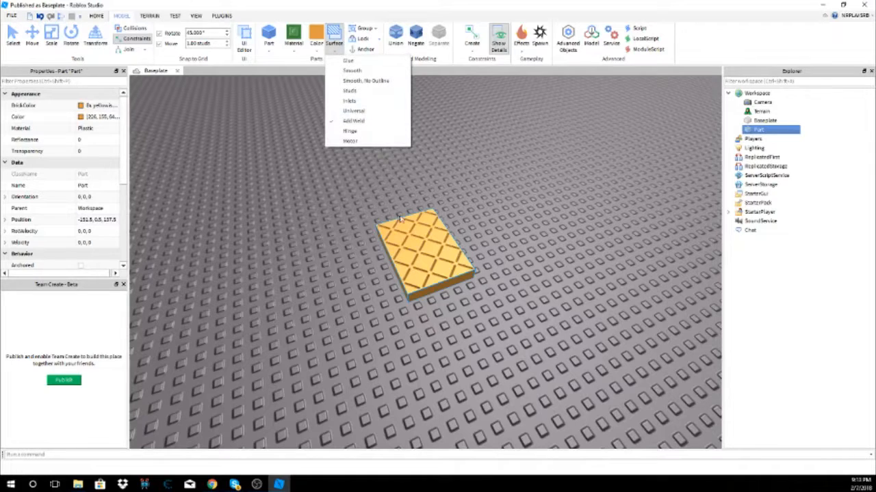
pyautogui.click(349, 131)
pyautogui.click(418, 226)
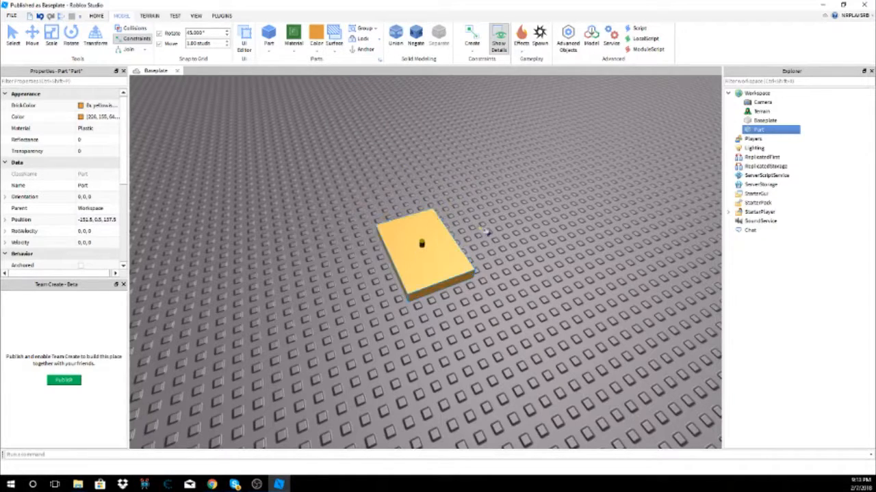
pyautogui.click(333, 56)
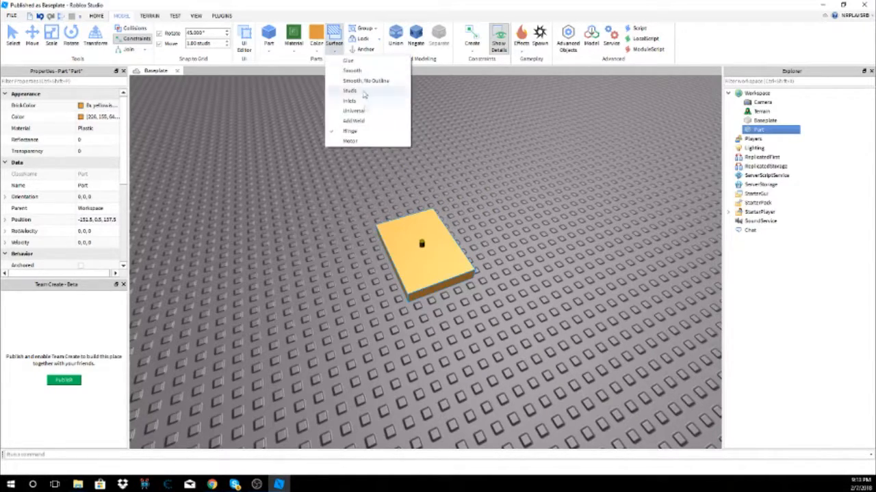
pyautogui.click(364, 140)
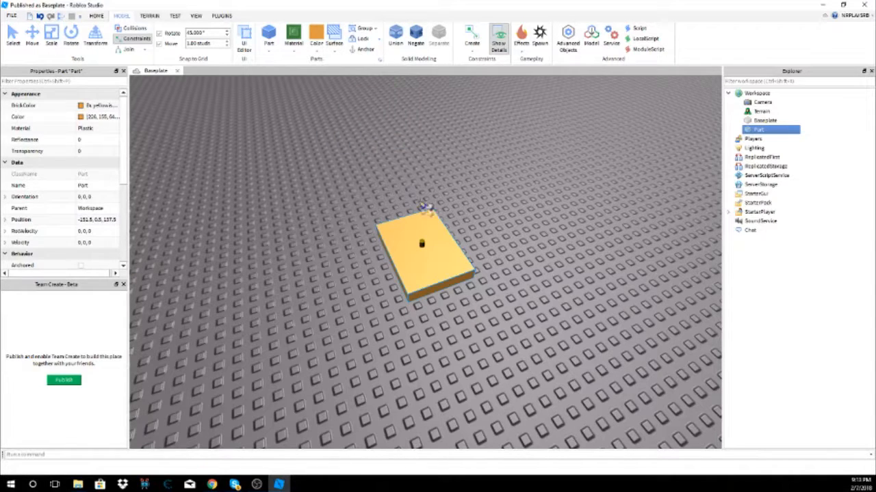
pyautogui.click(452, 253)
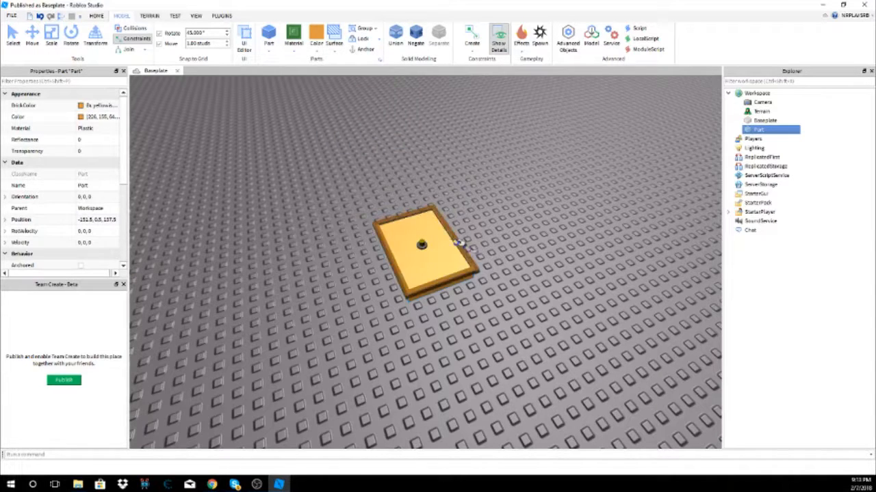
# Set the slab's top face back to the Smooth surface.
pyautogui.click(330, 52)
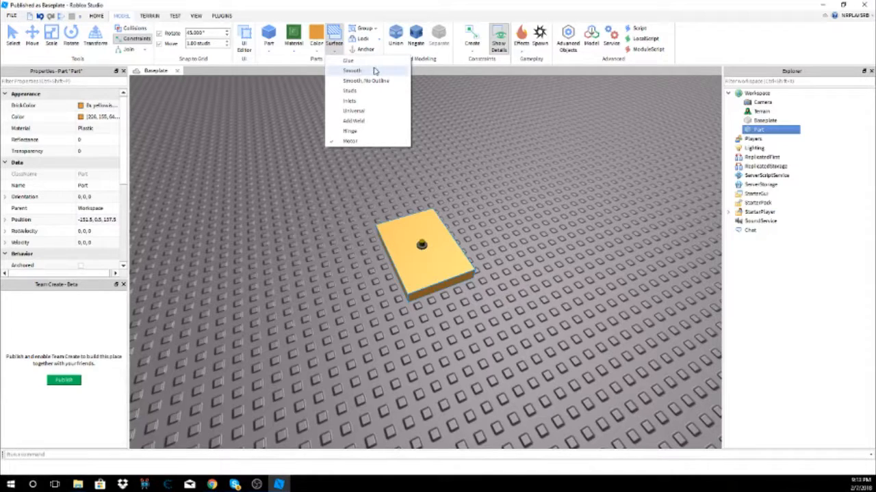
pyautogui.click(352, 71)
pyautogui.click(442, 232)
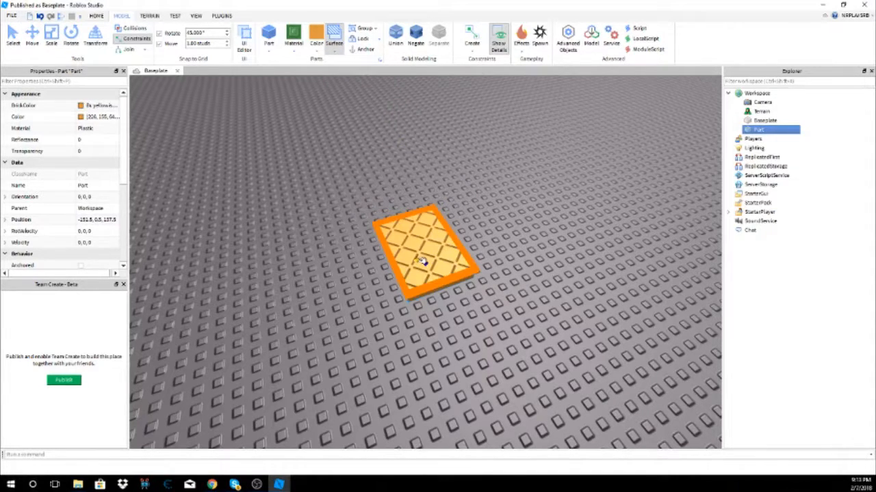
pyautogui.click(334, 45)
pyautogui.click(352, 71)
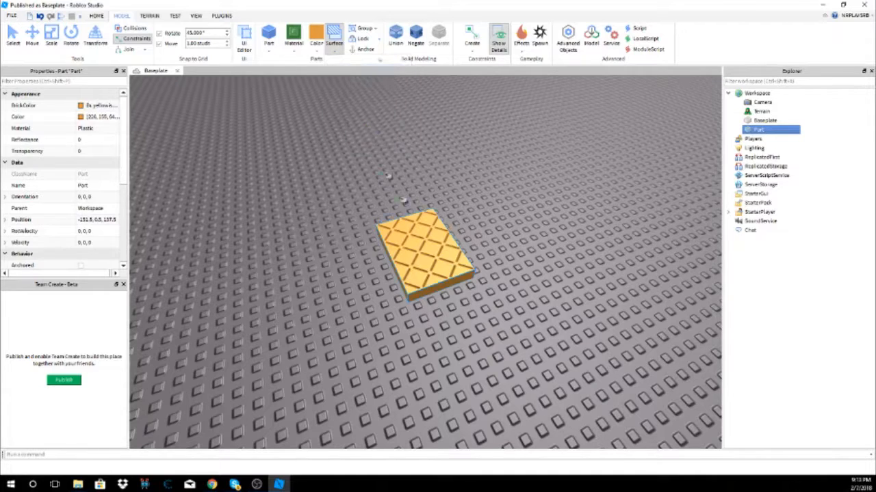
pyautogui.click(404, 250)
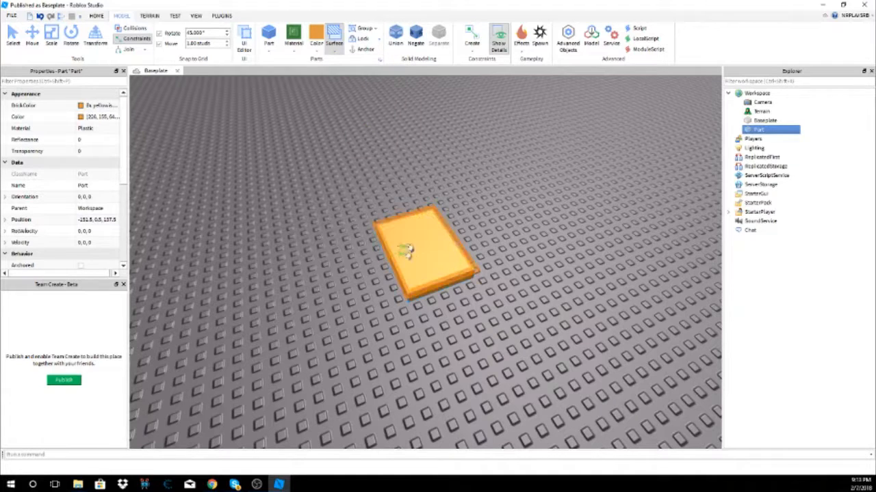
# Insert a new block part and move it off the slab onto the baseplate beside it.
pyautogui.click(374, 29)
pyautogui.click(374, 30)
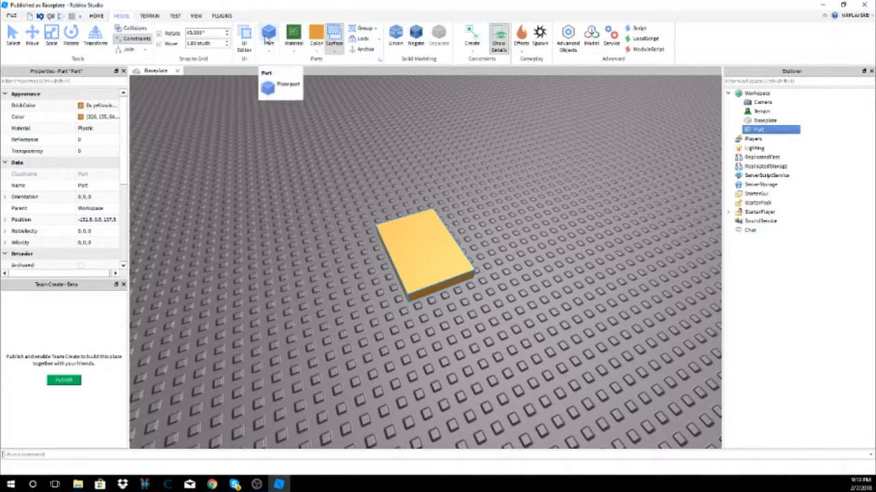
pyautogui.click(268, 38)
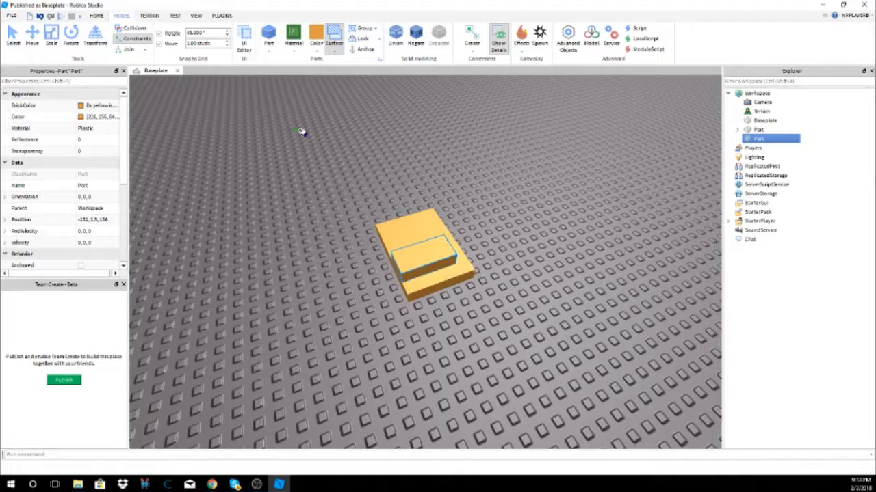
pyautogui.click(12, 36)
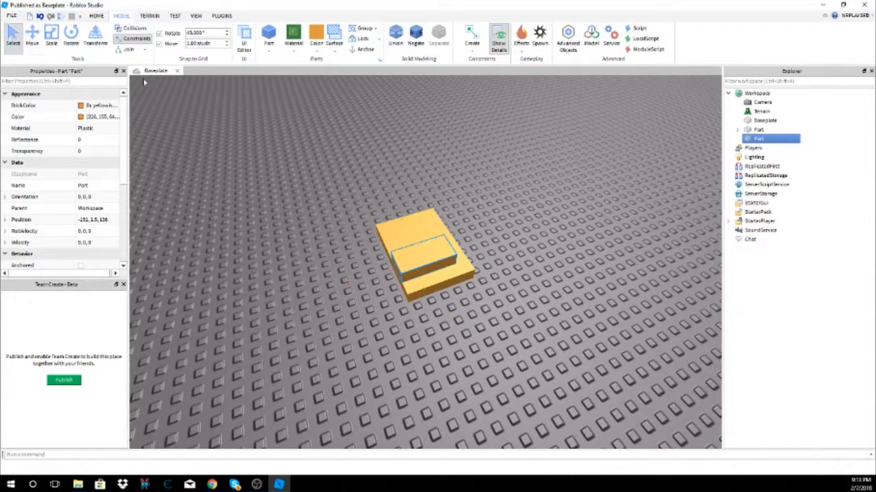
pyautogui.moveTo(407, 244); pyautogui.dragTo(347, 252)
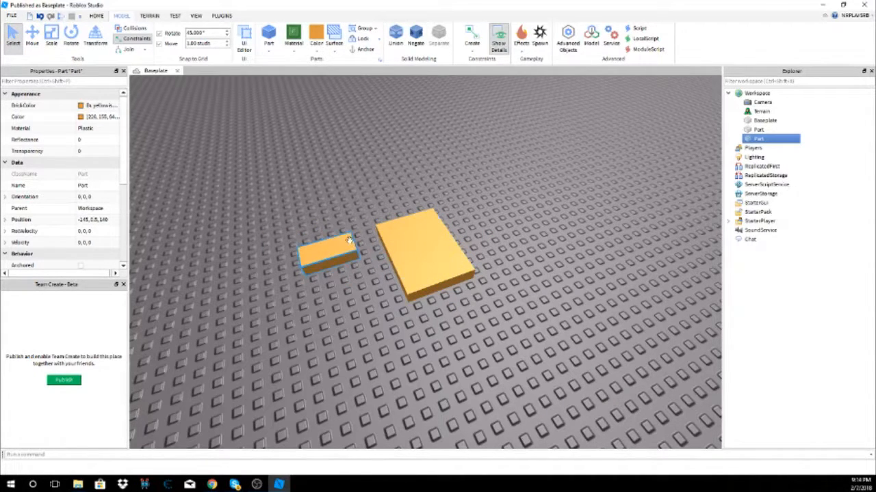
# Group the slab and the small block into one model.
pyautogui.click(407, 237)
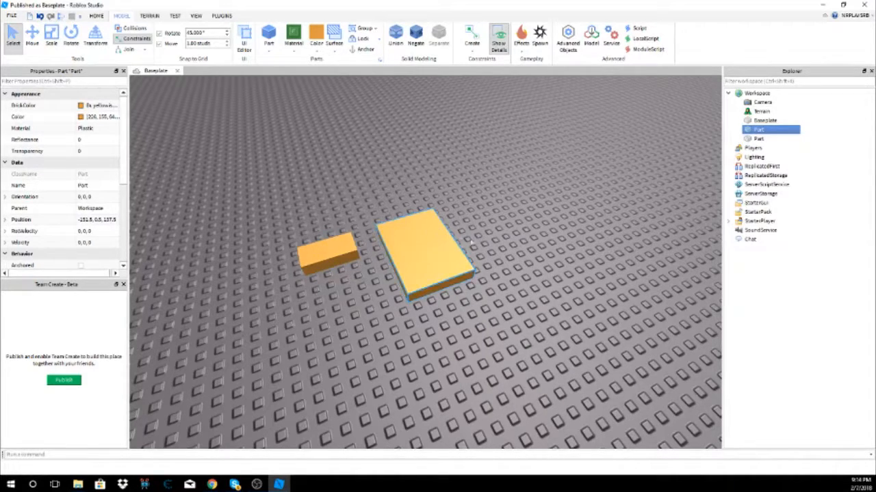
pyautogui.keyDown('shift'); pyautogui.click(338, 253); pyautogui.keyUp('shift')
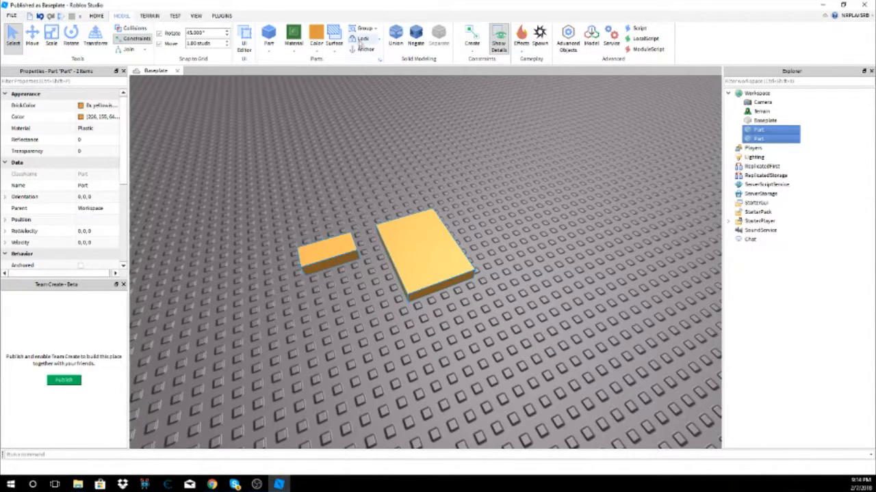
pyautogui.click(357, 30)
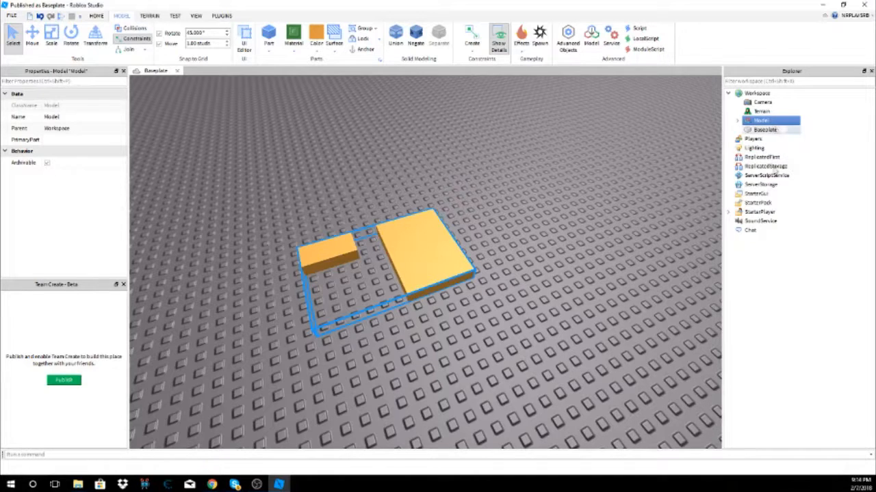
# Expand the grouped model to its parts and open its name for renaming.
pyautogui.doubleClick(759, 122)
pyautogui.rightClick(759, 121)
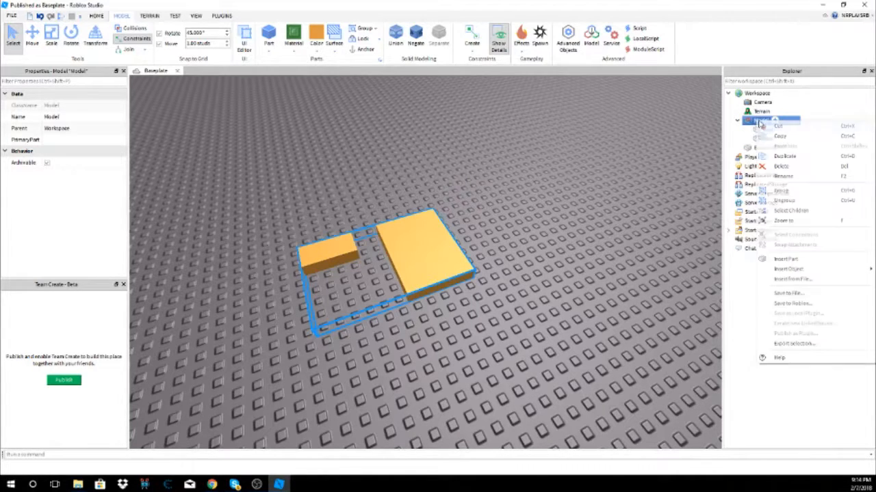
pyautogui.click(783, 175)
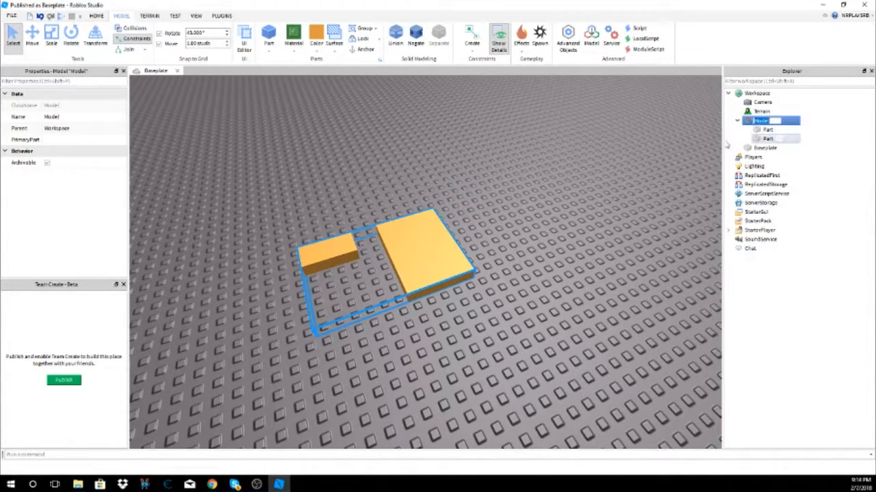
pyautogui.press('Return')
pyautogui.press('Down')
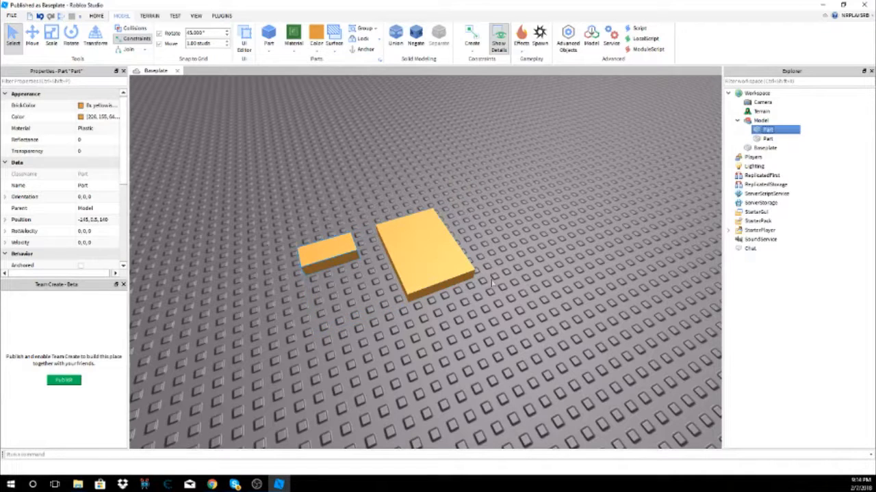
# Move the grouped model slightly along its red axis with the Move tool and deselect it.
pyautogui.click(391, 253)
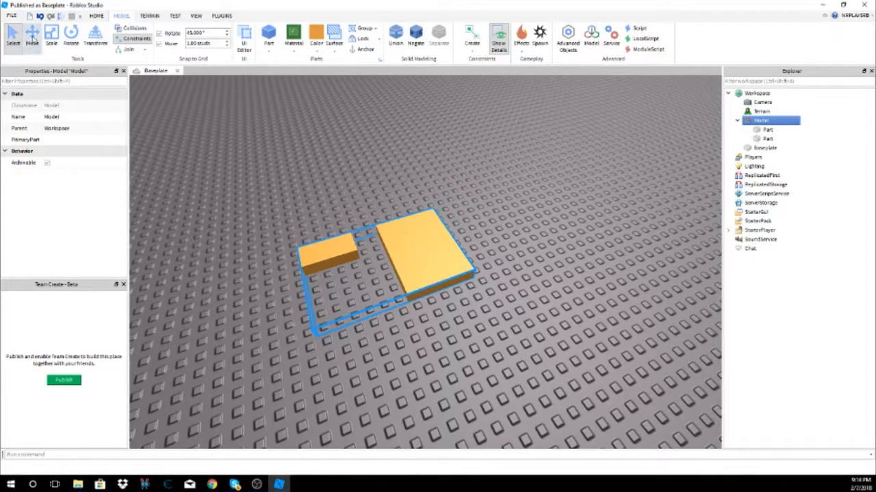
pyautogui.click(33, 39)
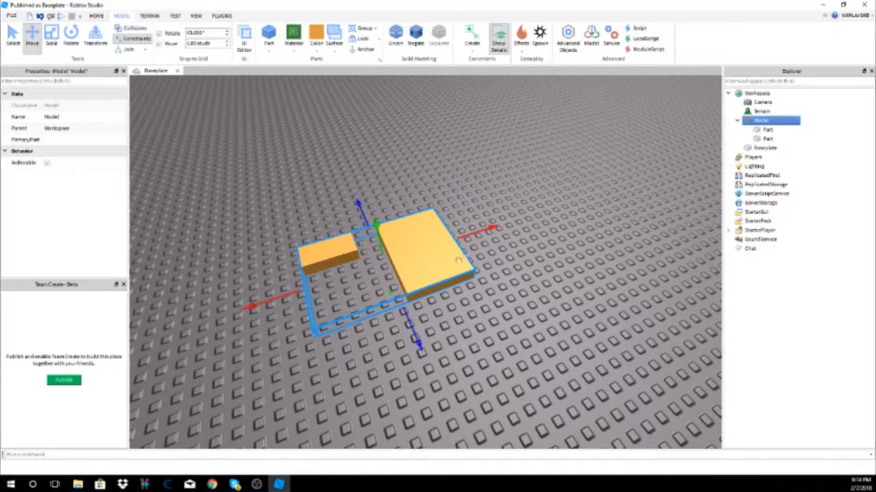
pyautogui.moveTo(489, 230); pyautogui.dragTo(485, 236)
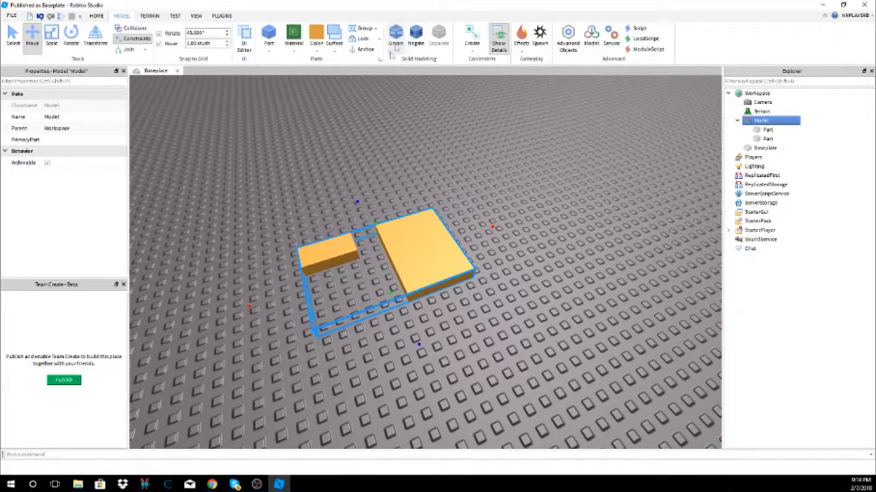
pyautogui.click(481, 258)
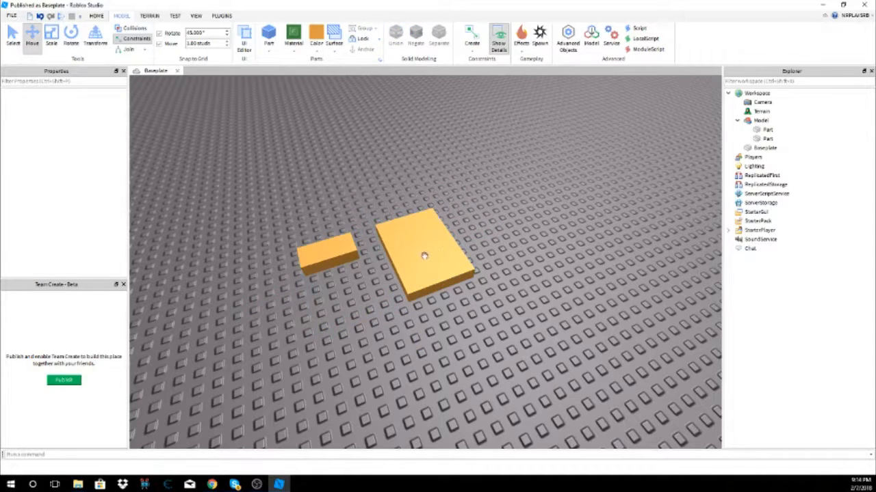
# Ungroup the model into two separate parts.
pyautogui.click(402, 252)
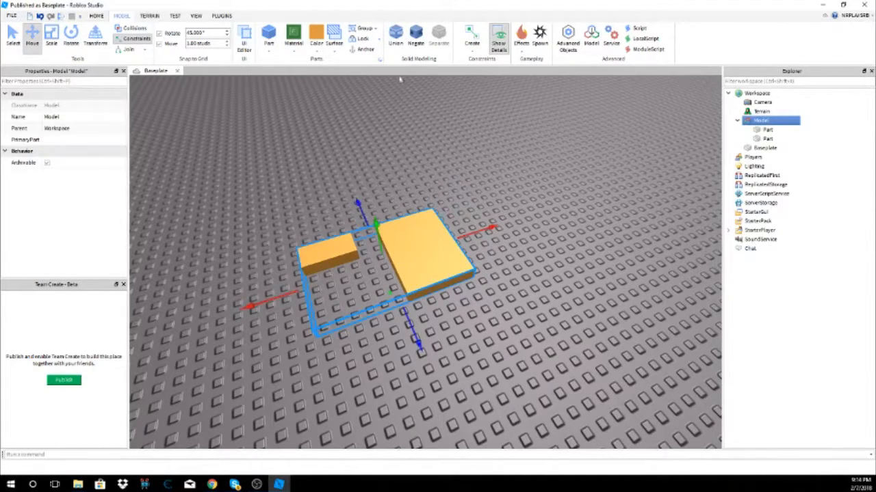
pyautogui.click(375, 29)
pyautogui.click(369, 51)
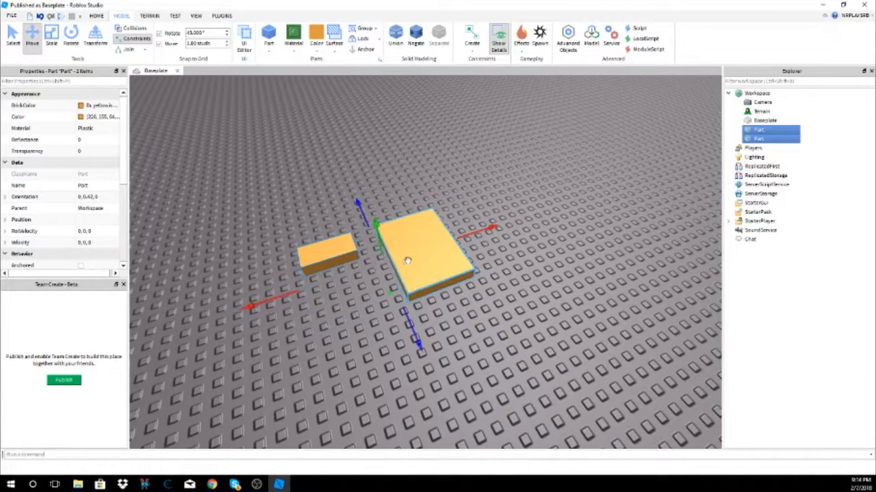
pyautogui.click(375, 31)
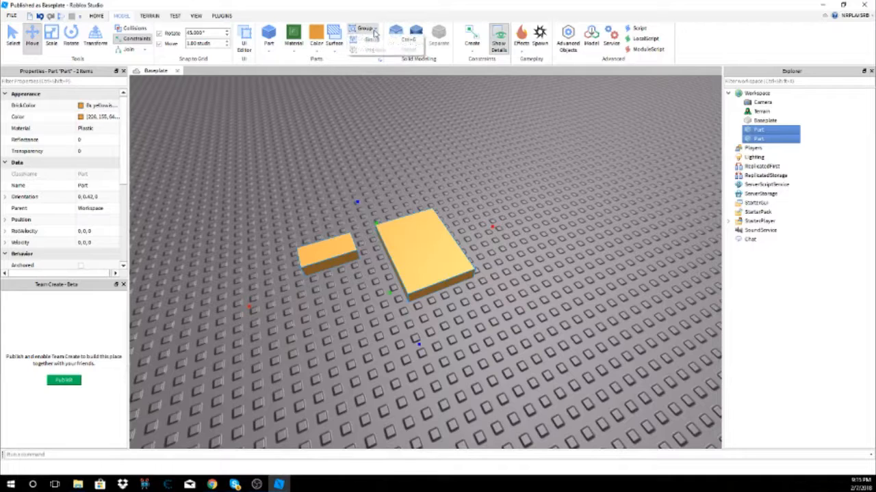
pyautogui.click(376, 29)
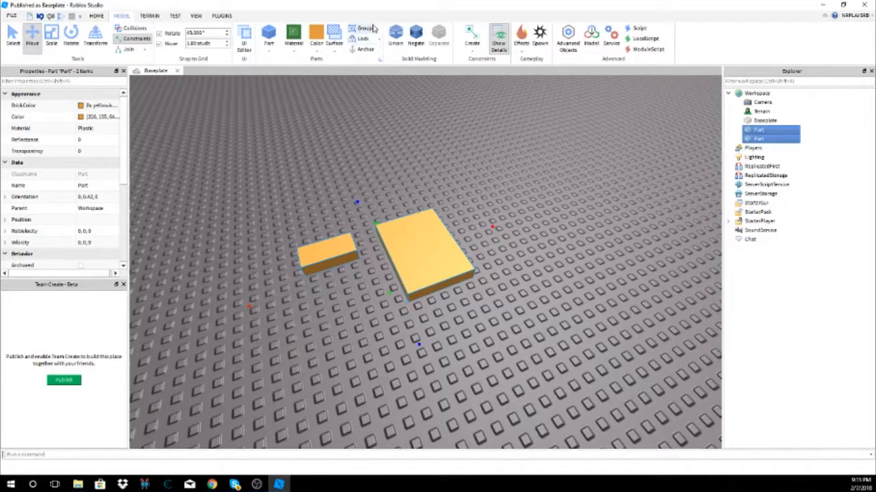
# Move the larger slab along its red axis until it butts against the small block, and deselect it.
pyautogui.click(440, 151)
pyautogui.moveTo(440, 150); pyautogui.dragTo(425, 134, button='right')
pyautogui.click(391, 185)
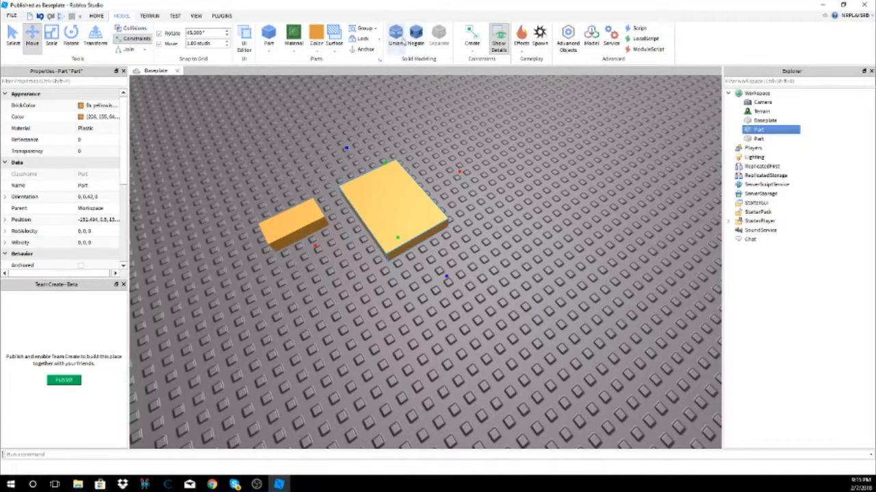
pyautogui.moveTo(422, 162); pyautogui.dragTo(413, 134, button='right')
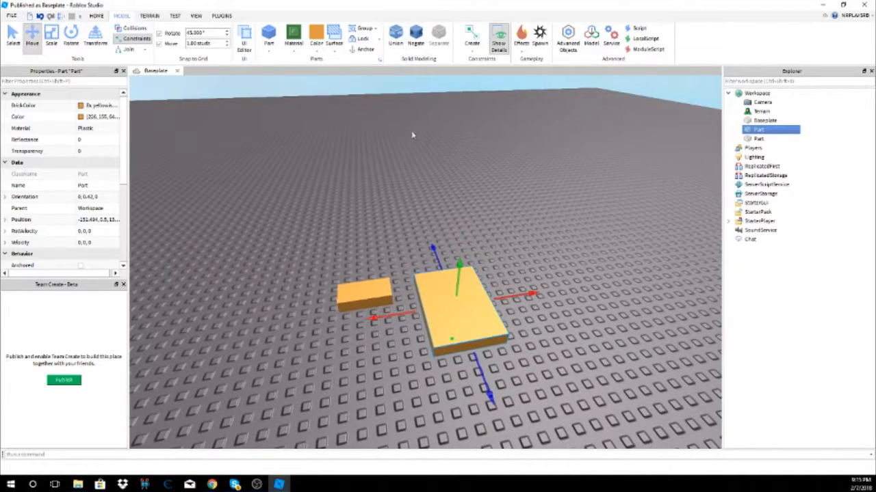
pyautogui.moveTo(399, 314); pyautogui.dragTo(370, 322)
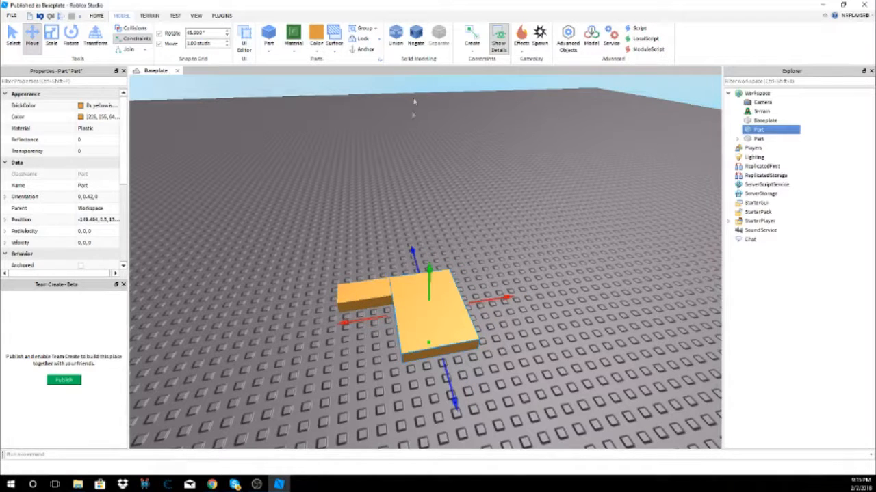
pyautogui.click(412, 172)
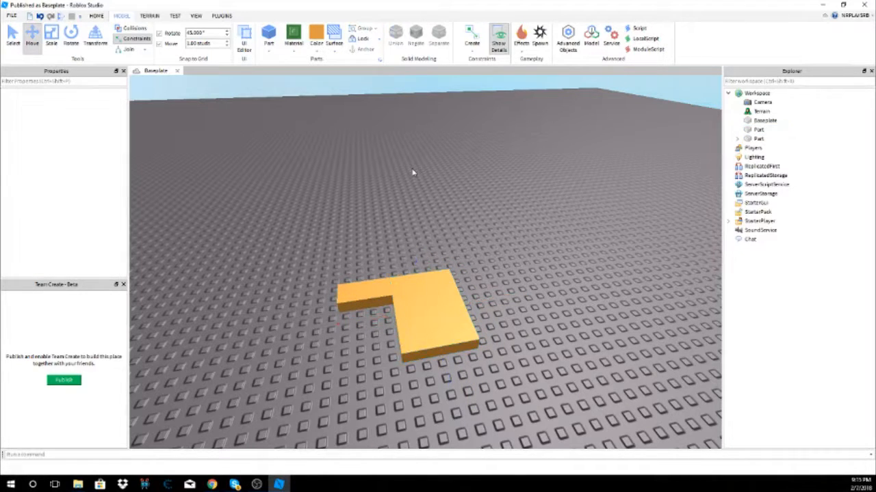
# Review the constraint types available for creation, from Ball in Socket to Attachment.
pyautogui.click(478, 46)
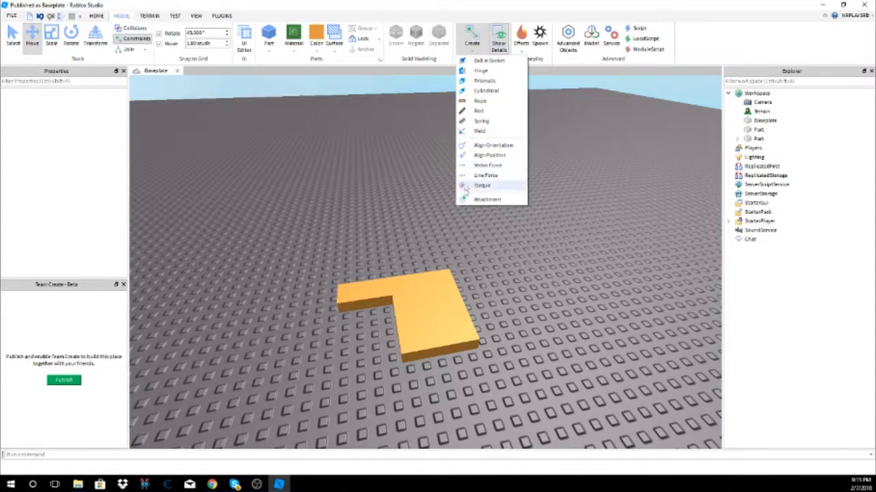
pyautogui.click(504, 137)
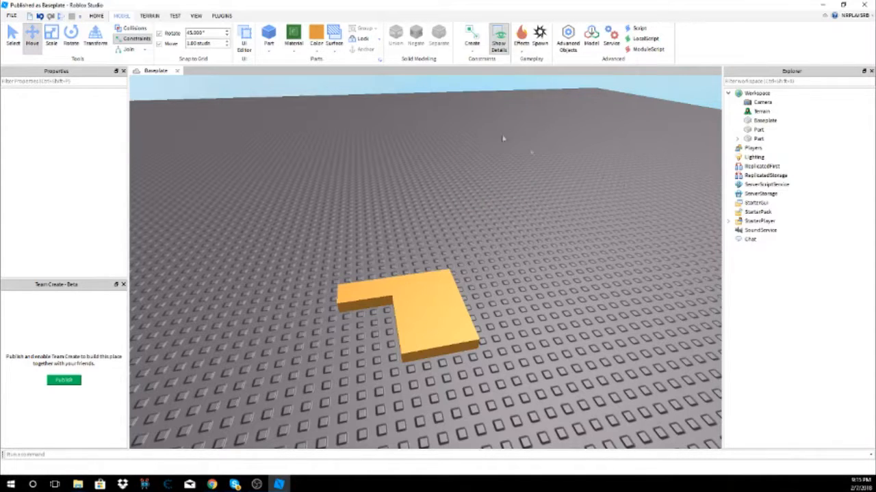
pyautogui.click(472, 43)
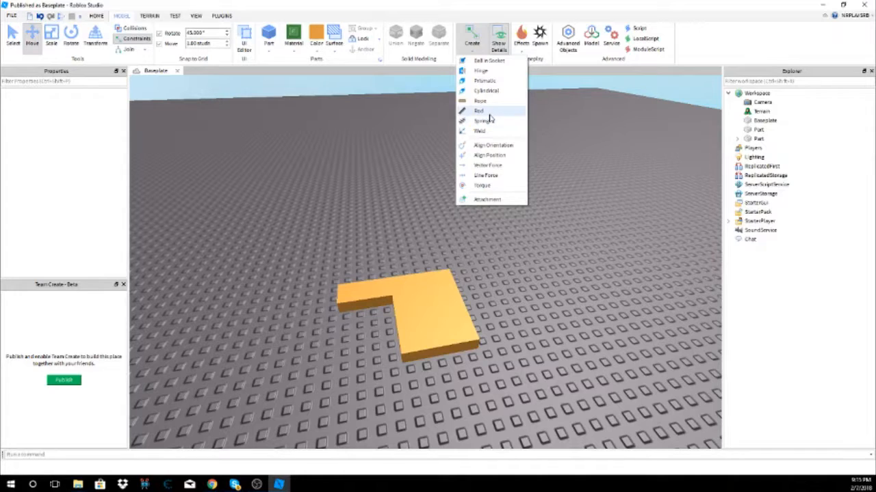
pyautogui.click(475, 53)
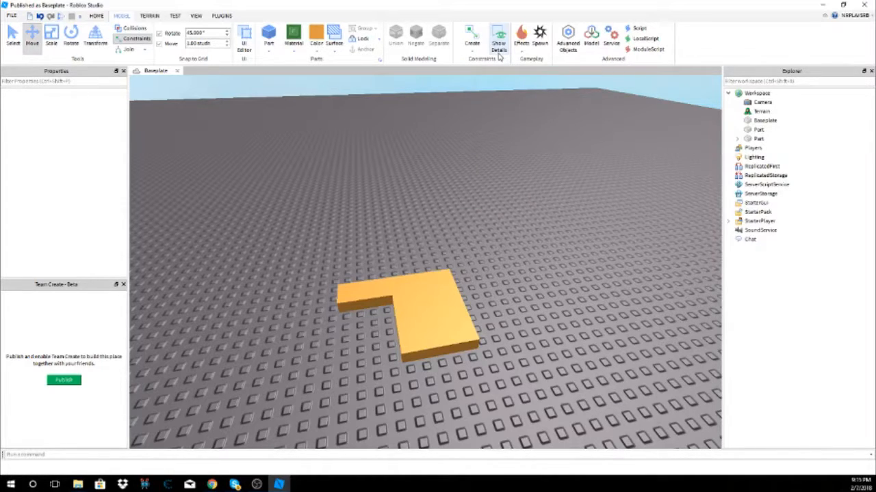
# Insert an Explosion effect into the Part that holds the strong joint, and delete the effect again.
pyautogui.click(524, 54)
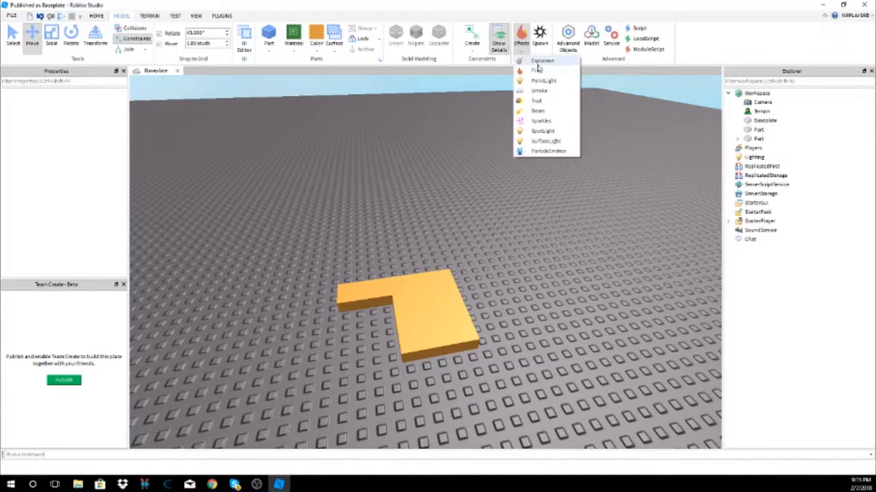
pyautogui.click(539, 61)
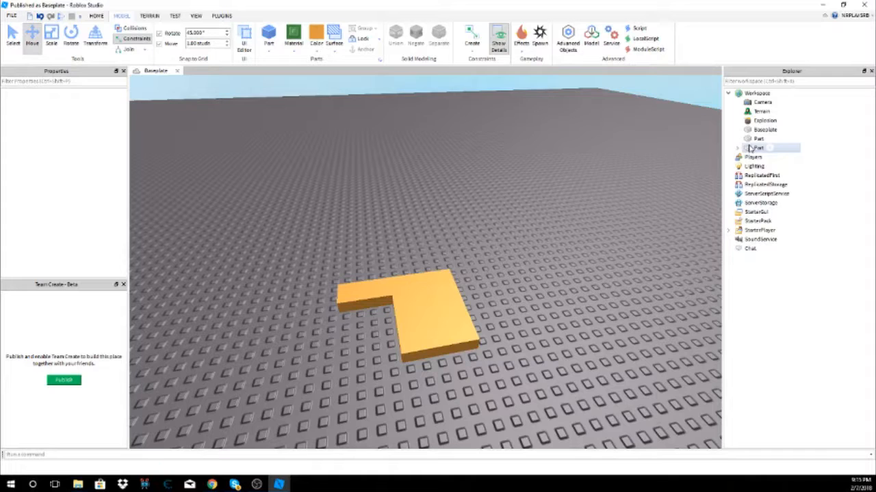
pyautogui.click(753, 121)
pyautogui.moveTo(749, 124); pyautogui.dragTo(757, 151)
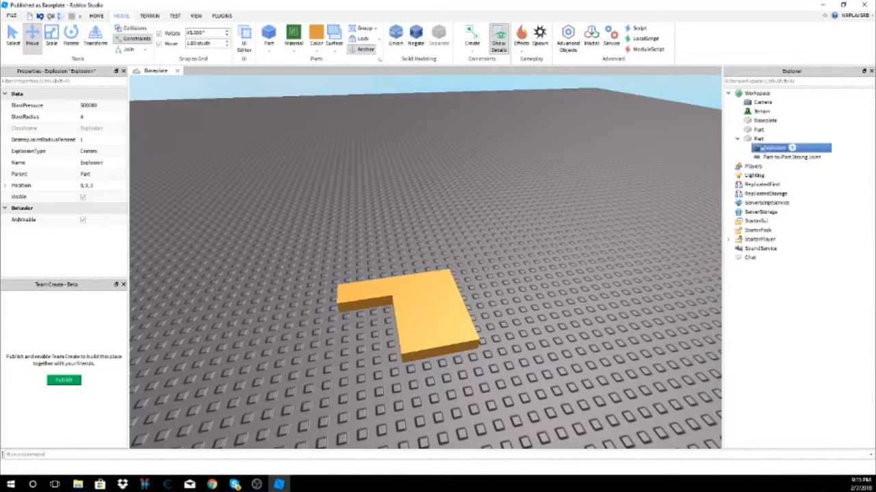
pyautogui.press('Delete')
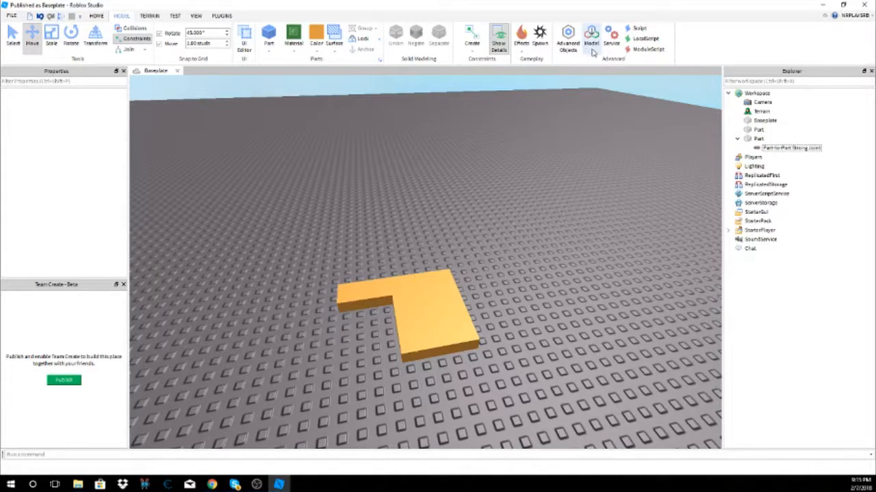
# Insert a spawn location and move it onto the baseplate beside the yellow parts, at position -159, 0.5, 145.
pyautogui.click(540, 39)
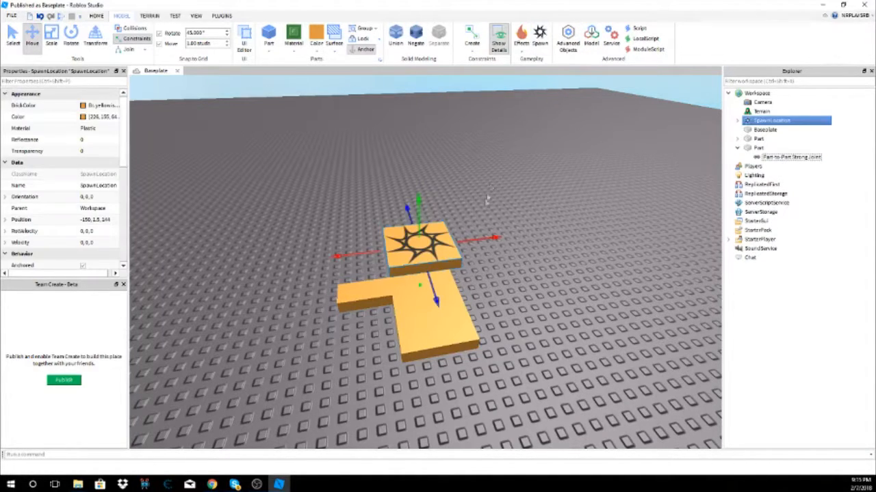
pyautogui.moveTo(440, 235); pyautogui.dragTo(492, 252)
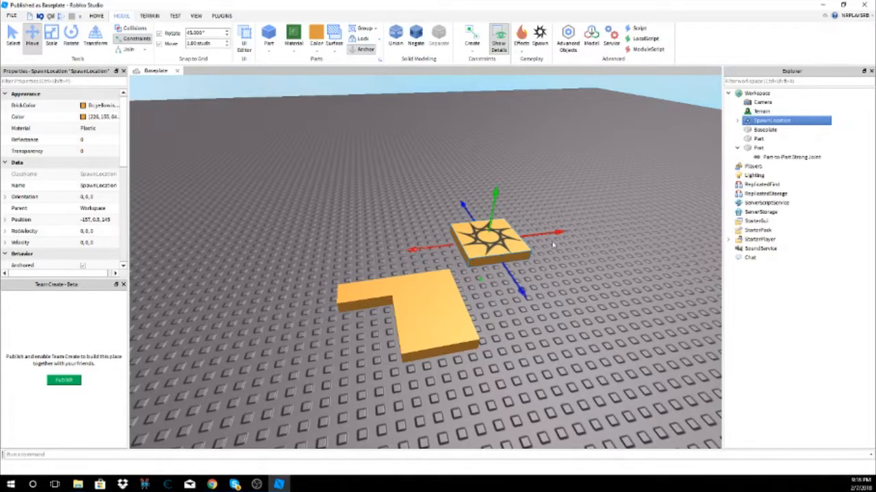
pyautogui.moveTo(512, 241)
pyautogui.mouseDown()
pyautogui.moveTo(529, 249)
pyautogui.moveTo(386, 222)
pyautogui.moveTo(380, 197)
pyautogui.moveTo(528, 249)
pyautogui.moveTo(509, 236)
pyautogui.mouseUp()
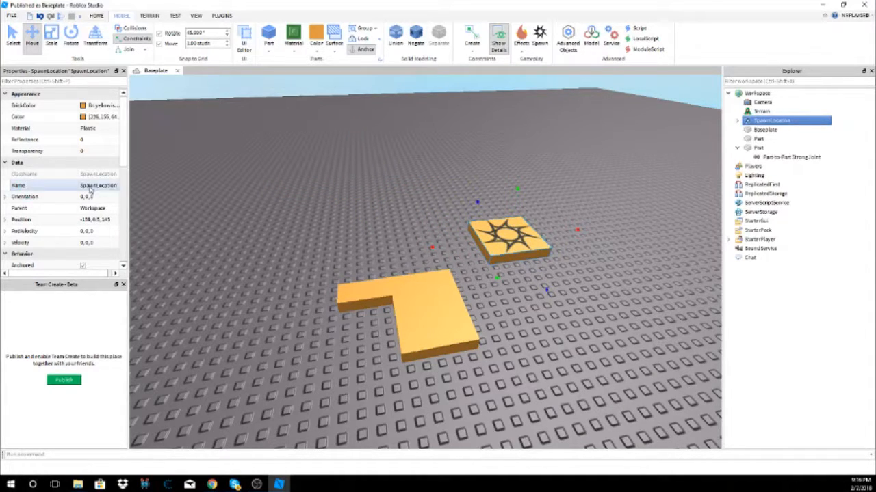
# Check the spawn location's CanCollide property and set its transparency to 1.
pyautogui.scroll(-2, 89, 192)
pyautogui.click(83, 245)
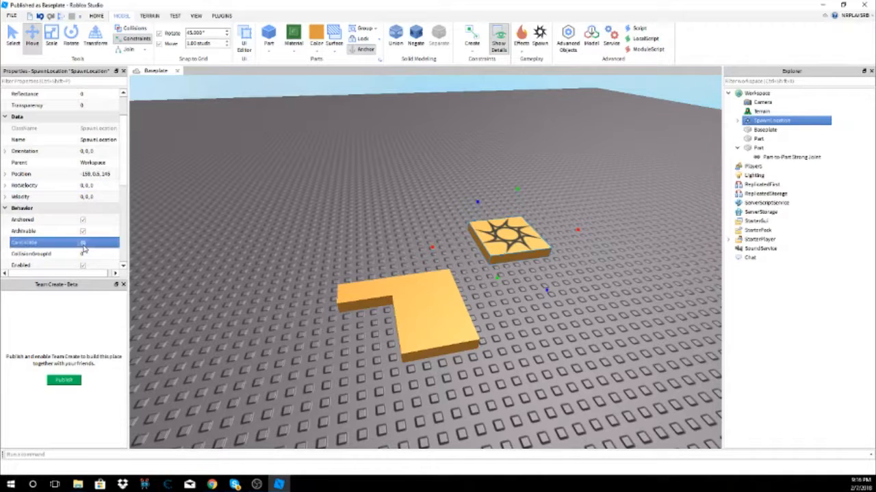
pyautogui.scroll(-1, 78, 223)
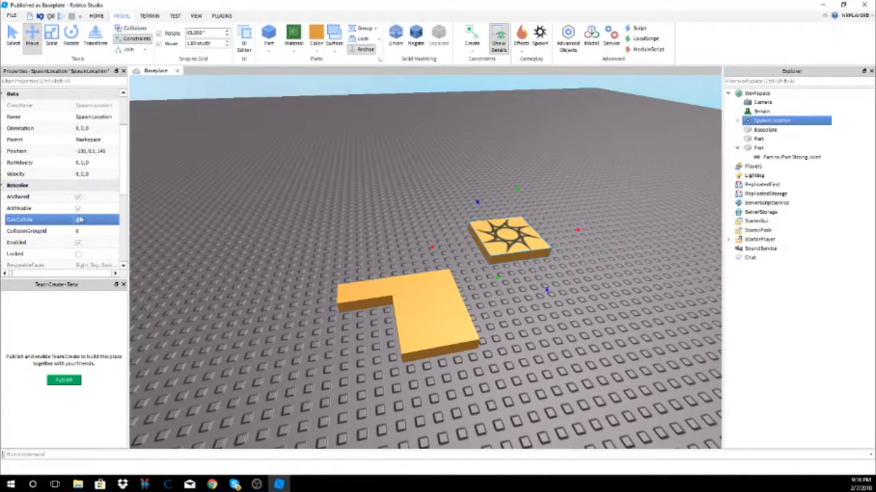
pyautogui.scroll(3, 80, 219)
pyautogui.click(80, 150)
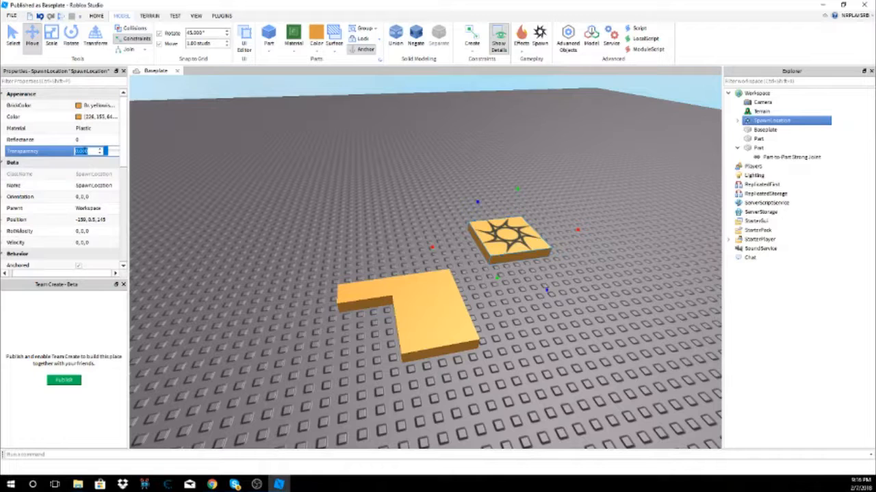
pyautogui.write('1')
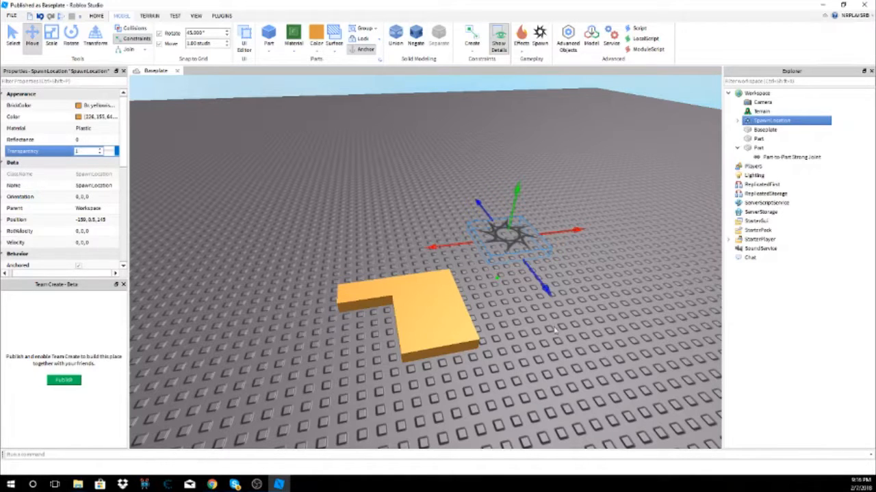
# Delete the Decal inside the spawn location.
pyautogui.click(737, 120)
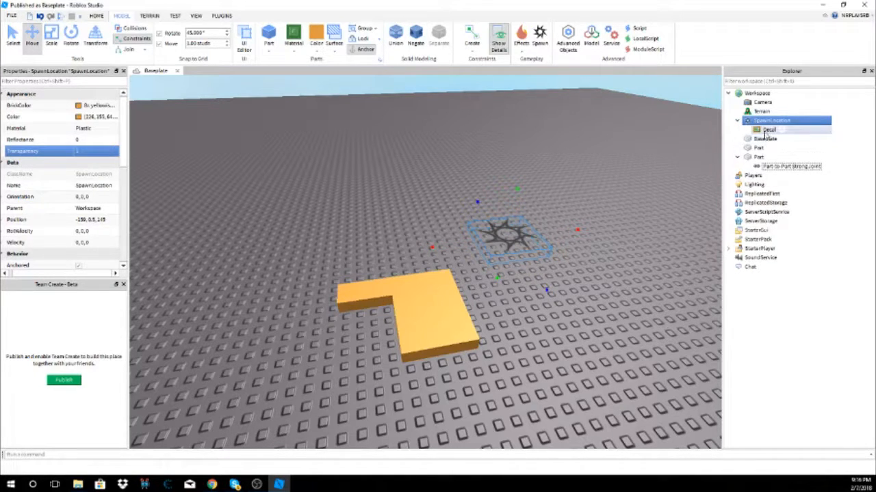
pyautogui.rightClick(765, 130)
pyautogui.click(781, 176)
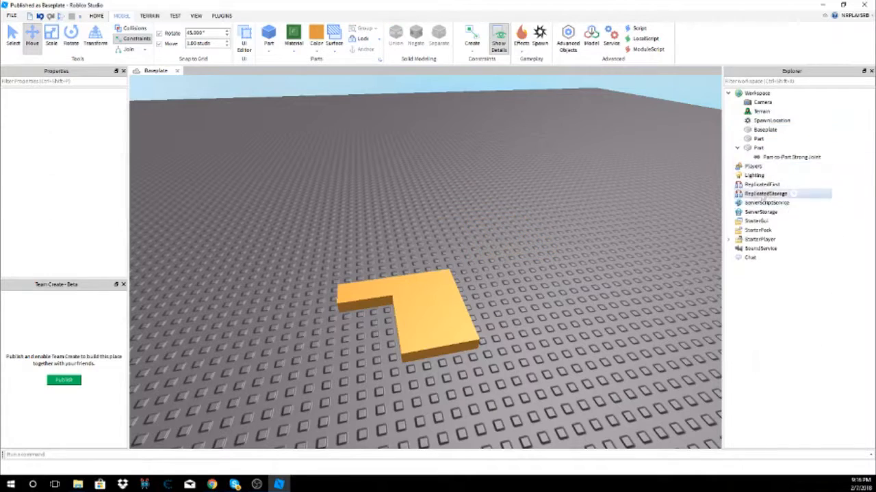
# Inspect the transparent spawn location on the baseplate from several angles and delete it.
pyautogui.moveTo(505, 233); pyautogui.dragTo(444, 209, button='right')
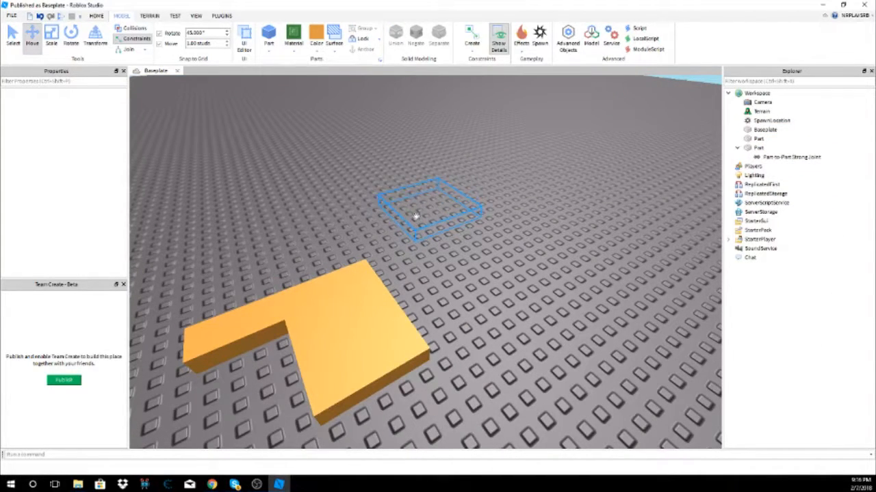
pyautogui.scroll(-3, 426, 208)
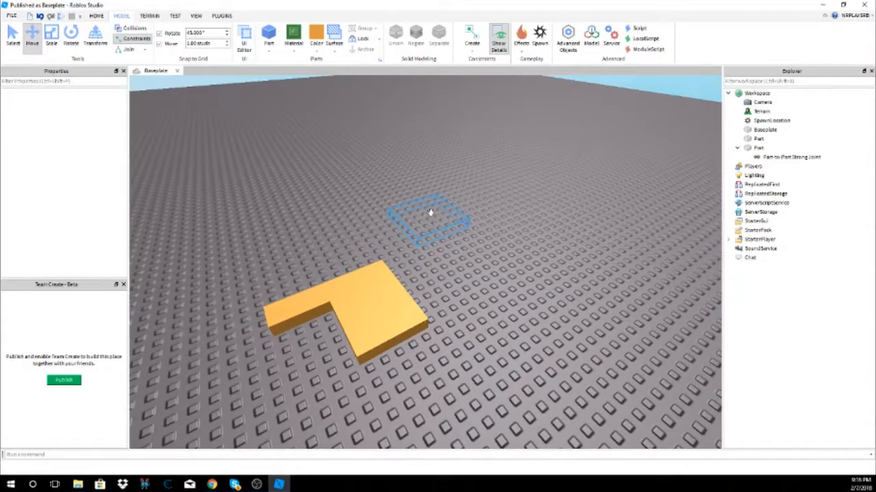
pyautogui.scroll(8, 428, 208)
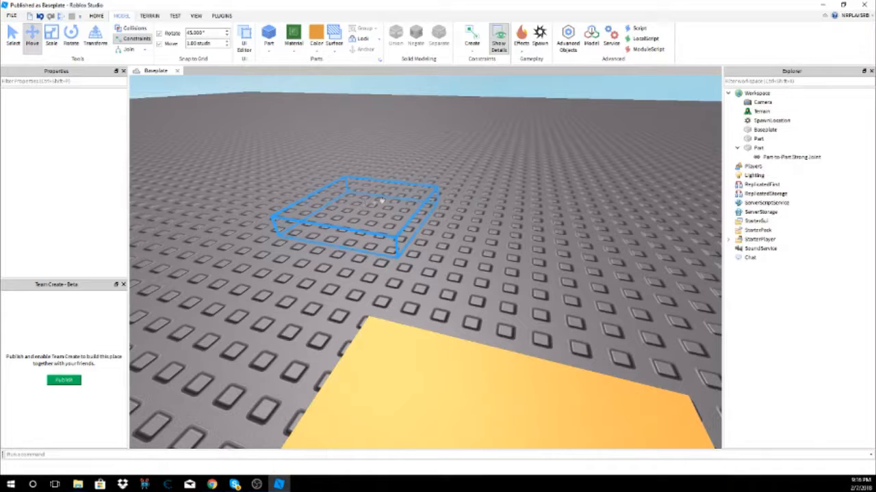
pyautogui.scroll(-3, 393, 213)
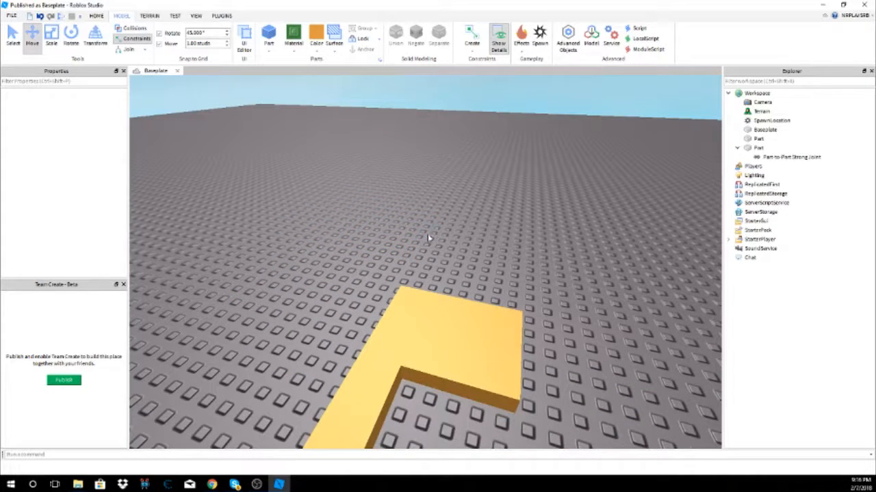
pyautogui.click(411, 229)
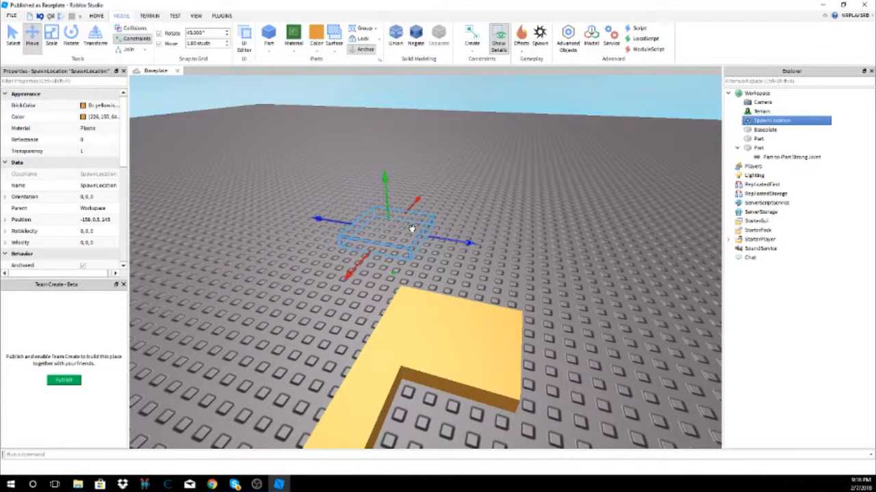
pyautogui.press('Delete')
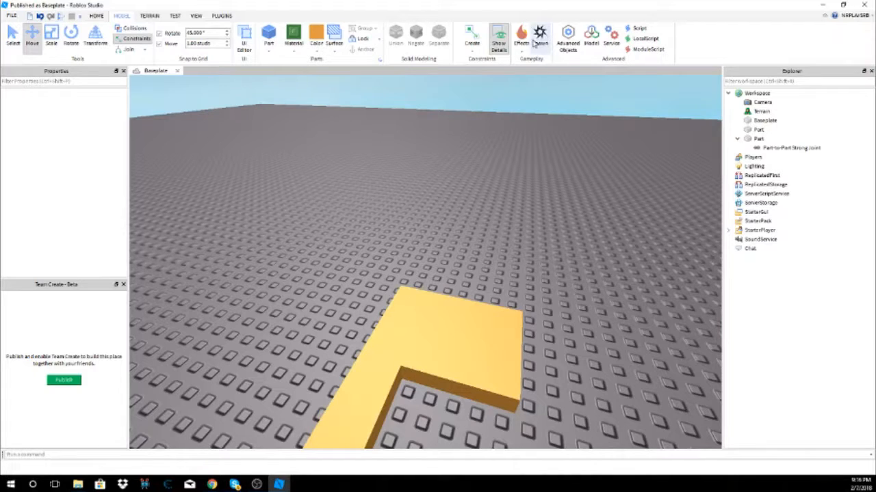
# Examine the Advanced Objects list and the object types that can be inserted into the Baseplate, without inserting any.
pyautogui.click(575, 47)
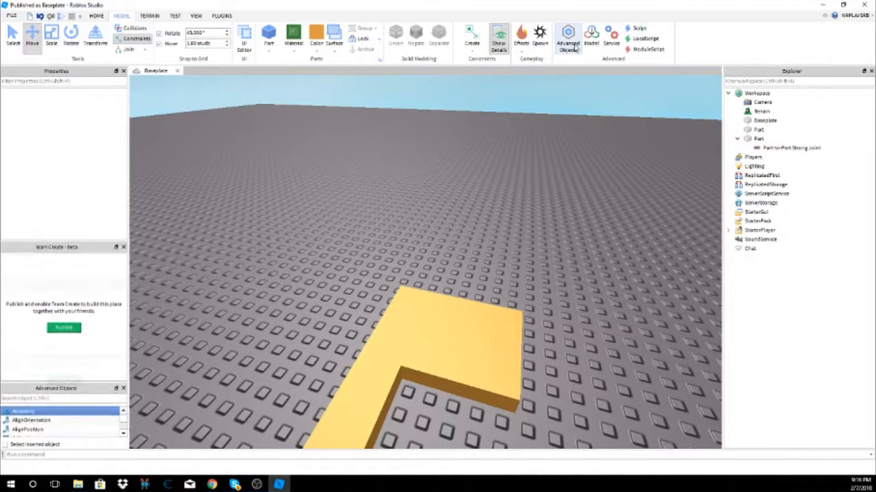
pyautogui.click(564, 49)
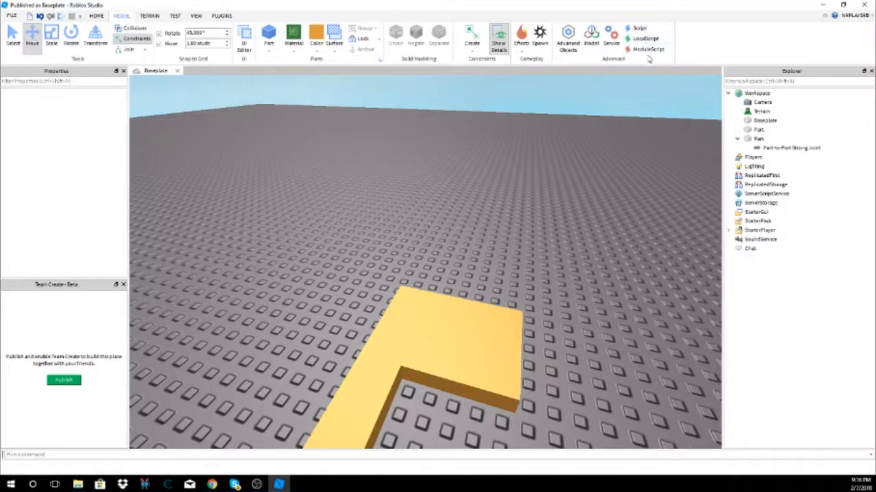
pyautogui.rightClick(761, 122)
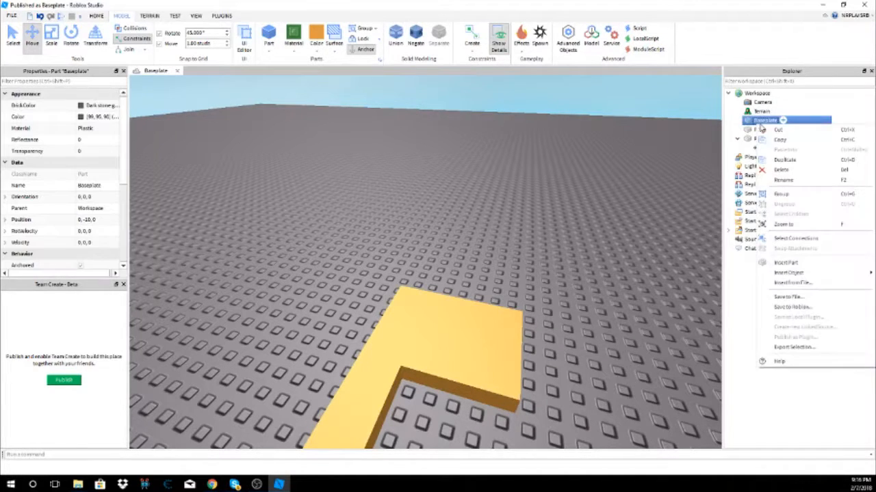
pyautogui.moveTo(773, 272)
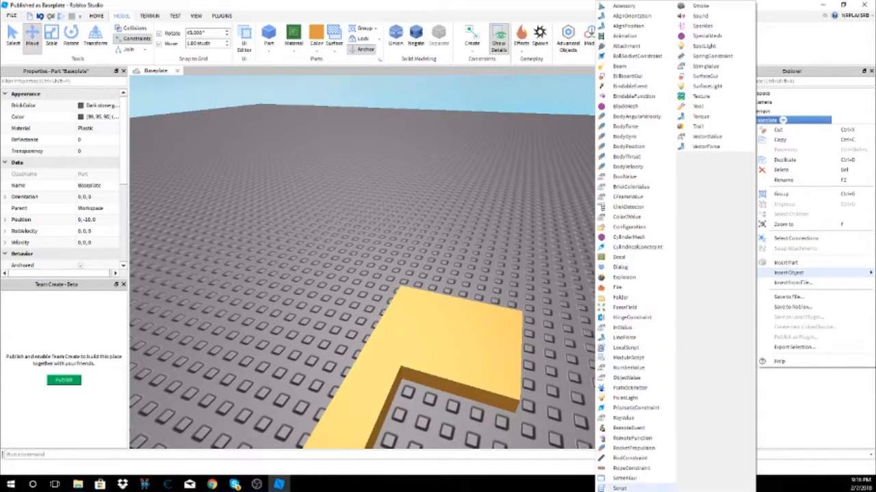
pyautogui.click(643, 65)
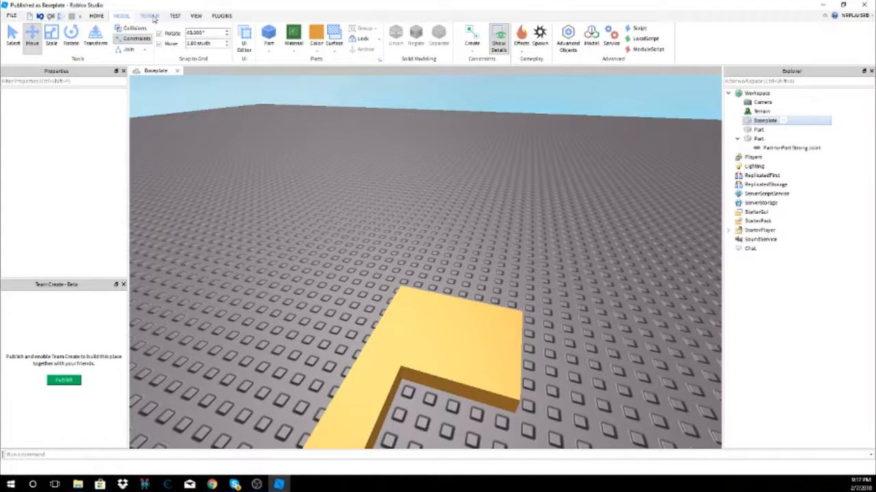
# Look over the Home, Model and Terrain tool sets and return to the Home tools.
pyautogui.click(95, 16)
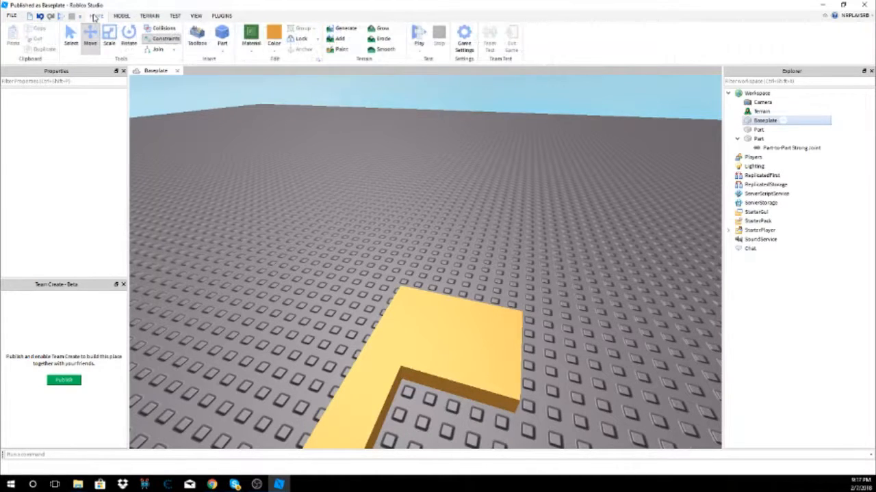
pyautogui.click(121, 17)
pyautogui.click(144, 17)
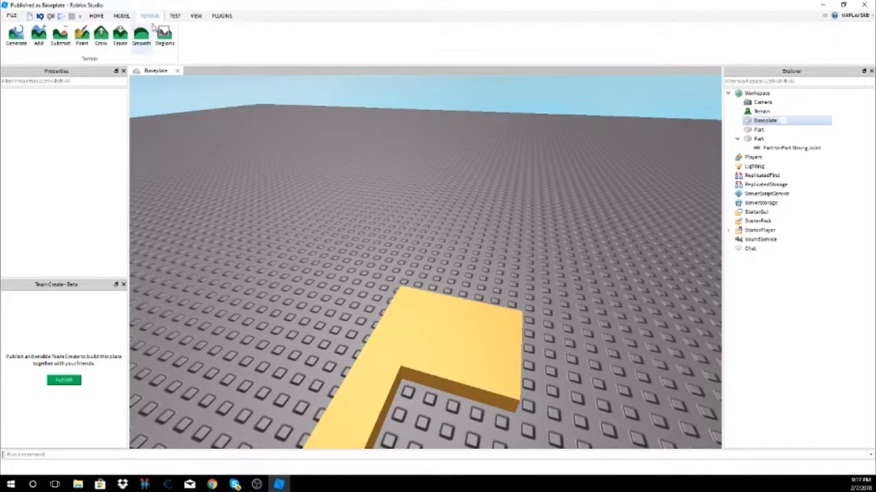
pyautogui.click(100, 16)
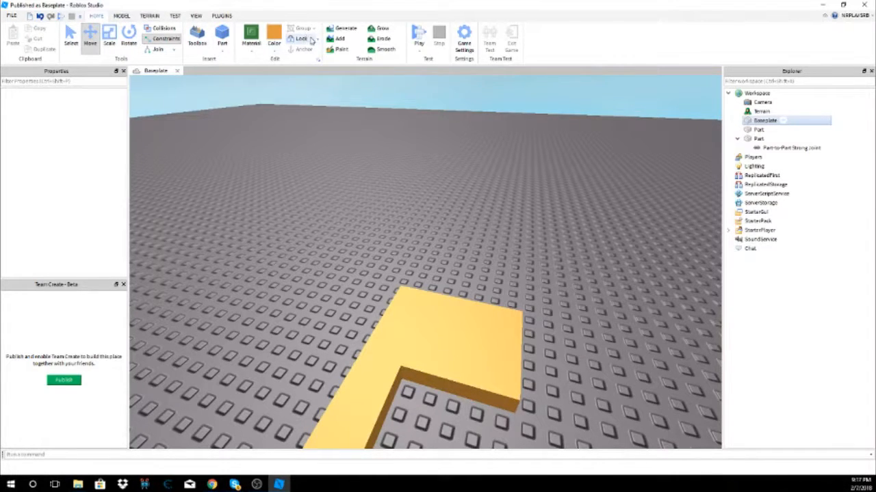
# Recolor both orange-yellow parts on the baseplate to Magenta.
pyautogui.click(472, 377)
pyautogui.click(121, 16)
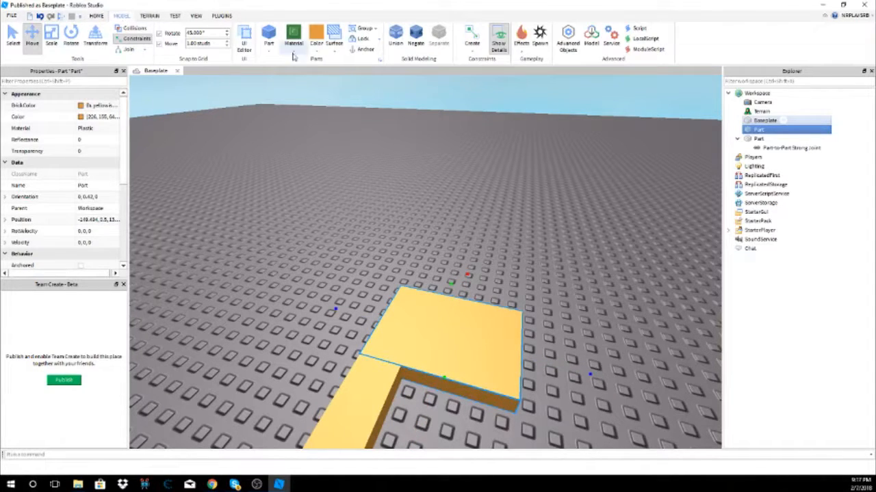
pyautogui.click(99, 16)
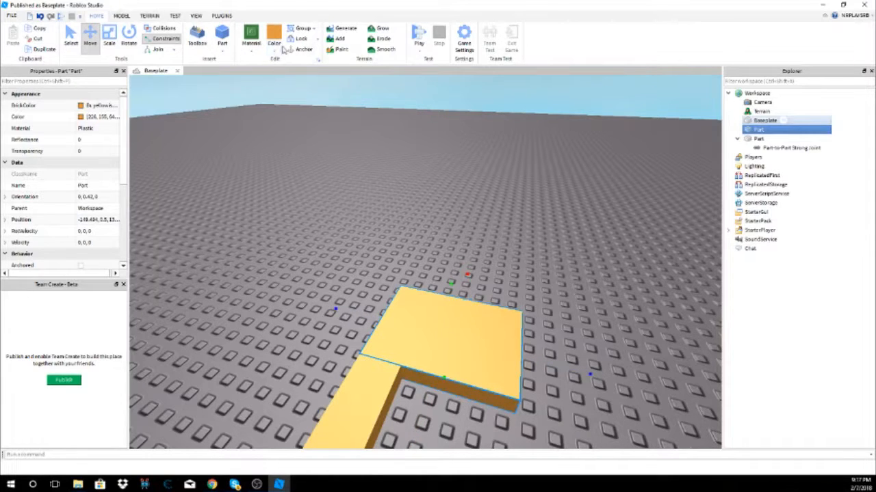
pyautogui.click(275, 43)
pyautogui.click(277, 46)
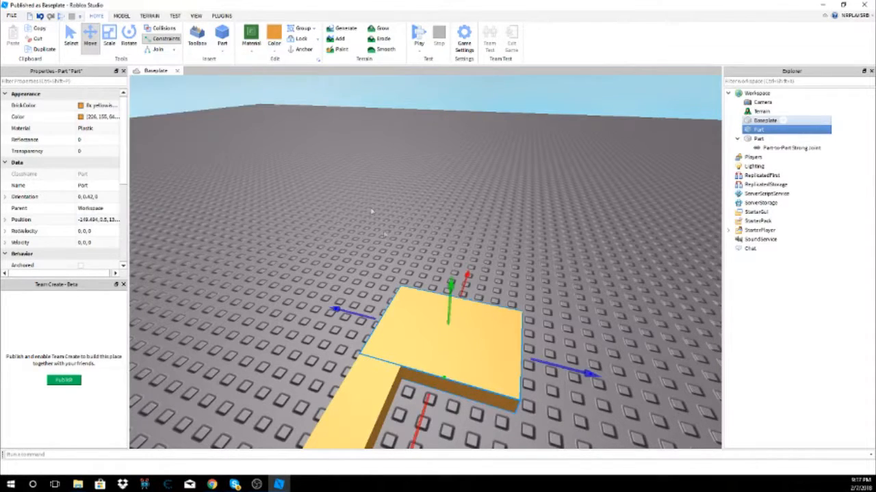
pyautogui.click(277, 47)
pyautogui.click(227, 130)
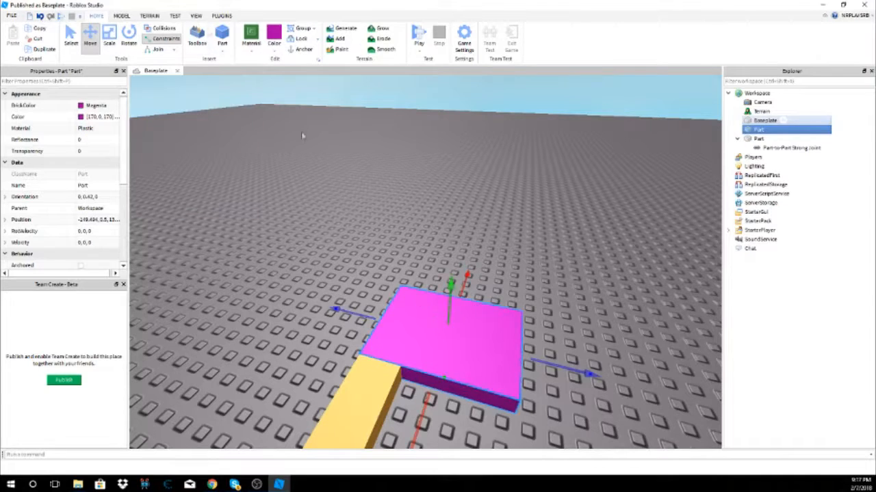
pyautogui.click(331, 383)
pyautogui.click(275, 41)
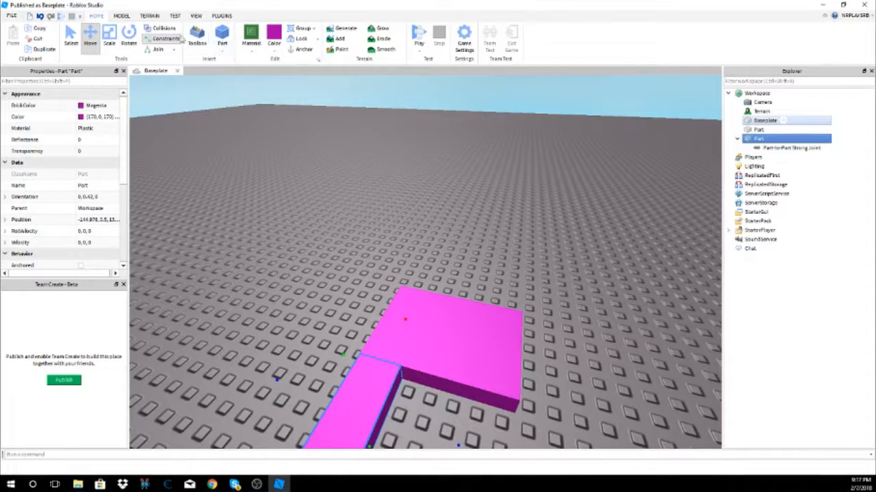
# Generate terrain with Medium (256) map size, Medium (100) biome size, seed 618033988, and the Plains, Hills and Mountains biomes.
pyautogui.click(145, 15)
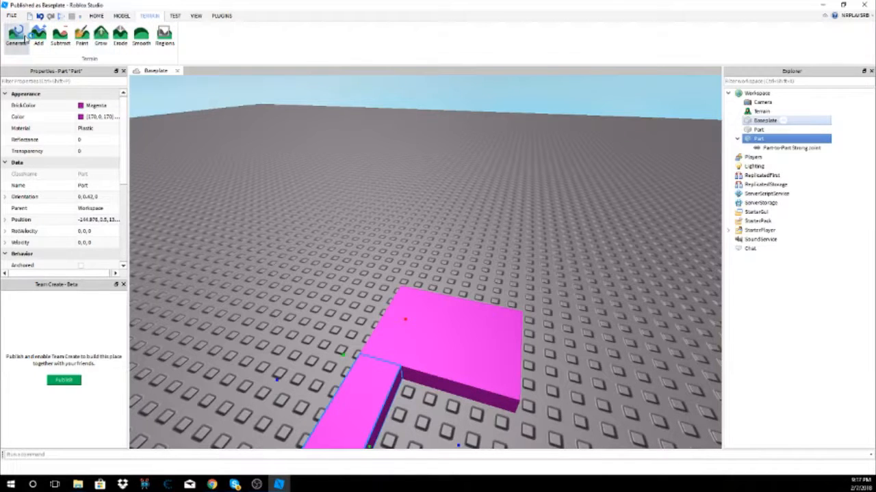
pyautogui.click(17, 36)
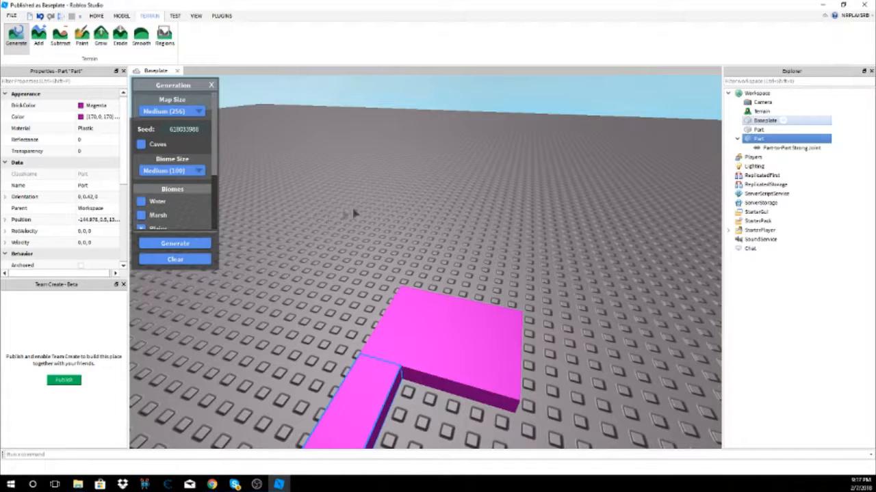
pyautogui.scroll(-3, 188, 194)
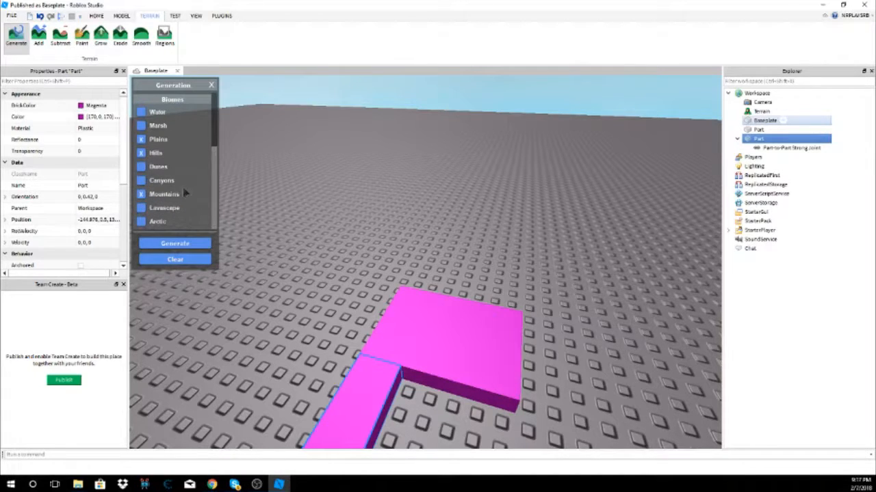
pyautogui.scroll(3, 158, 135)
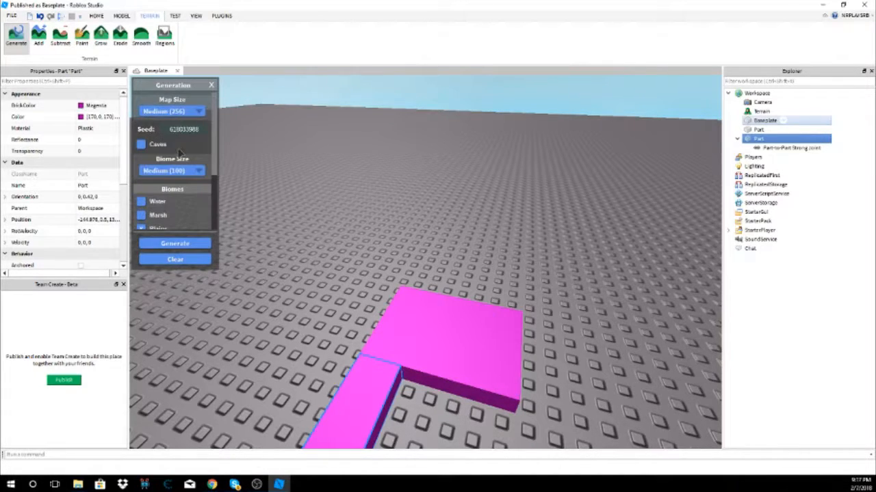
pyautogui.click(175, 243)
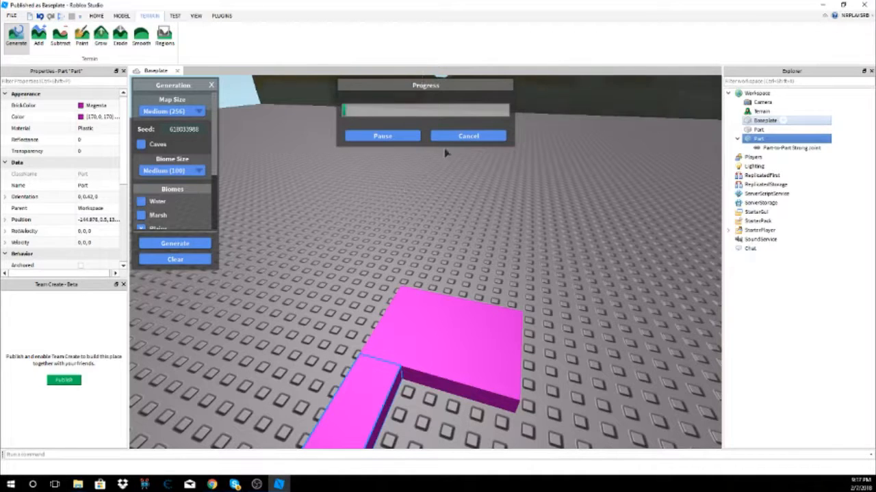
# Explore the hills and mountains while the terrain generates, and review the available biomes.
pyautogui.moveTo(324, 179); pyautogui.dragTo(337, 182, button='right')
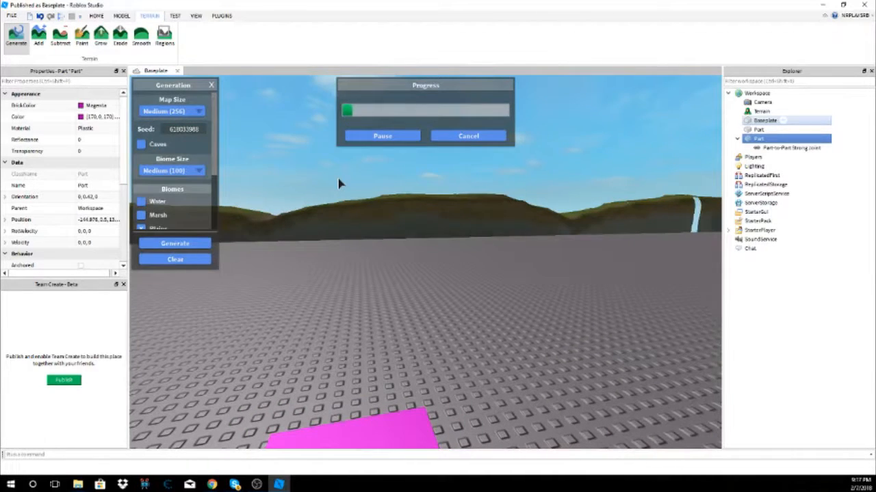
pyautogui.moveTo(348, 185); pyautogui.dragTo(338, 183, button='right')
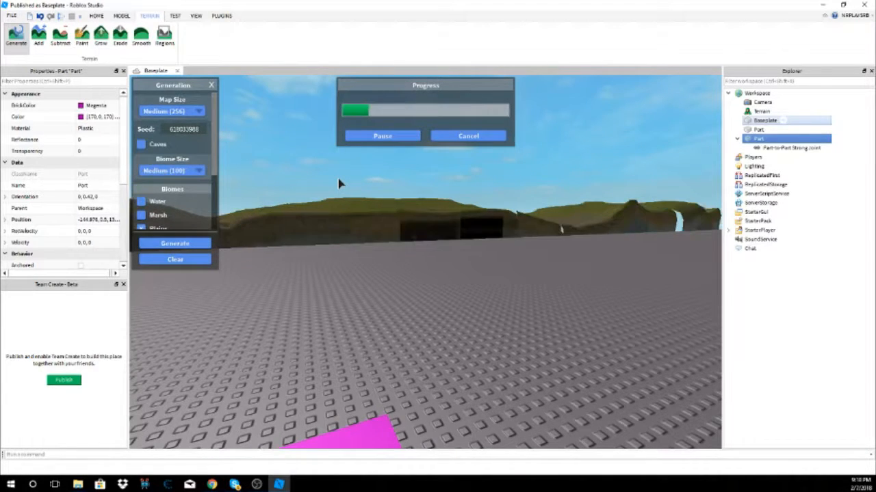
pyautogui.moveTo(339, 184); pyautogui.dragTo(338, 183, button='right')
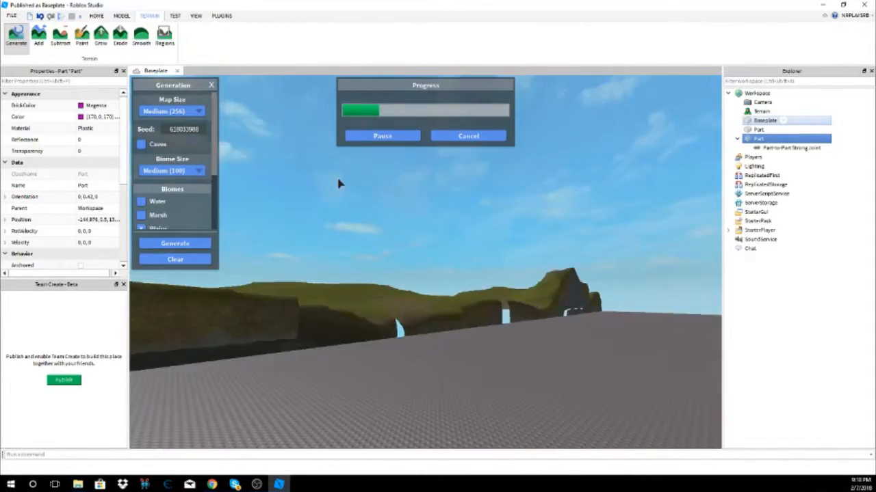
pyautogui.press('w')
pyautogui.press('w')
pyautogui.press('w')
pyautogui.press('w')
pyautogui.press('w')
pyautogui.press('w')
pyautogui.press('w')
pyautogui.press('w')
pyautogui.moveTo(361, 188); pyautogui.dragTo(334, 235, button='right')
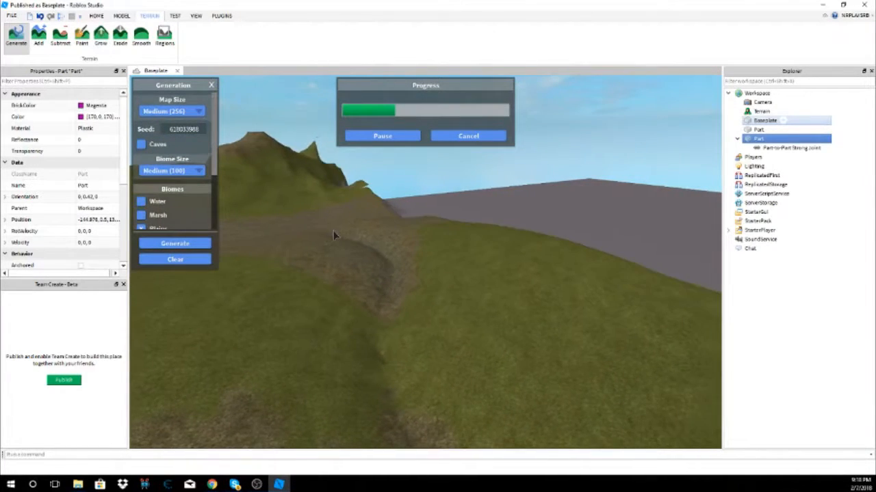
pyautogui.press('s')
pyautogui.press('s')
pyautogui.press('s')
pyautogui.press('s')
pyautogui.press('s')
pyautogui.press('s')
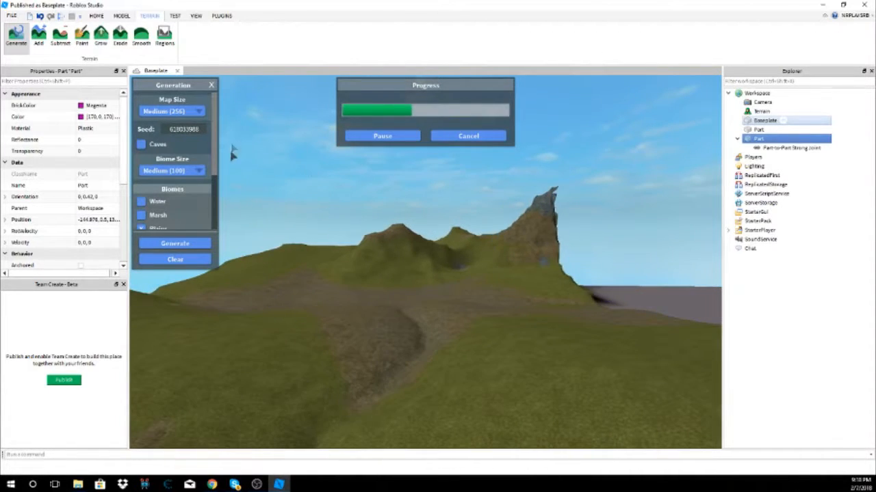
pyautogui.scroll(-3, 195, 202)
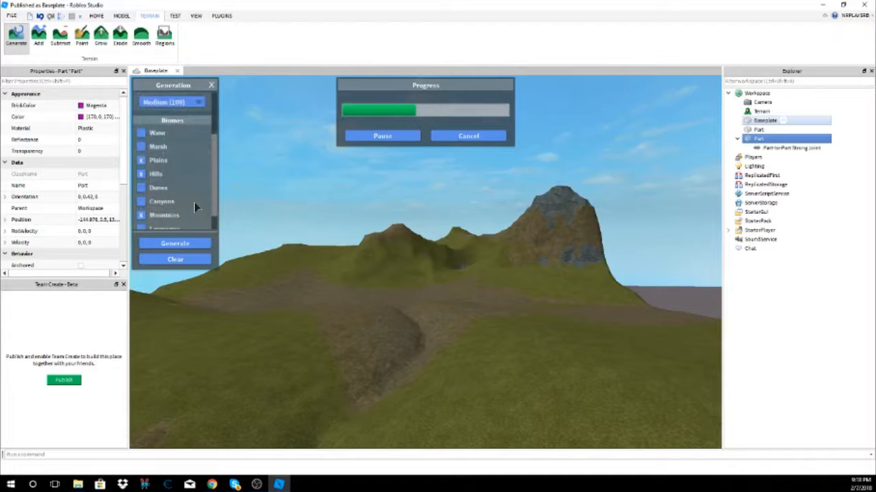
# Add two grass mounds beside the dirt gully and a patch of water on the mountainside.
pyautogui.click(39, 40)
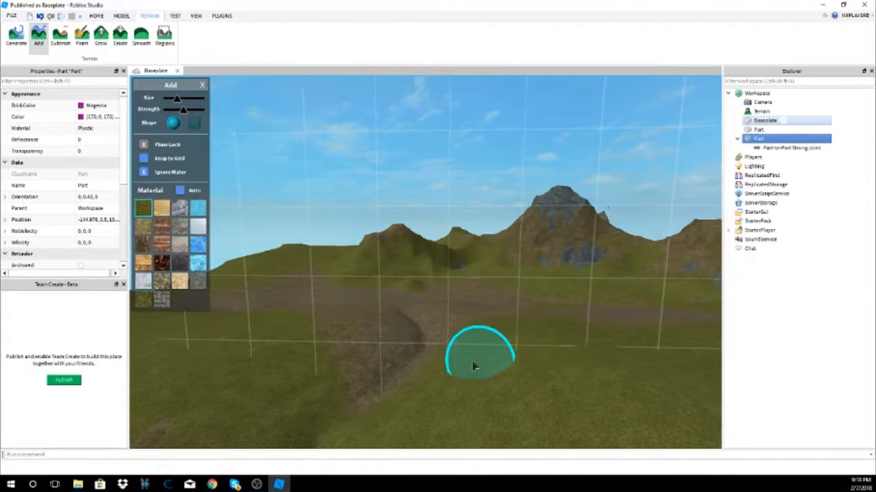
pyautogui.click(405, 364)
pyautogui.click(323, 328)
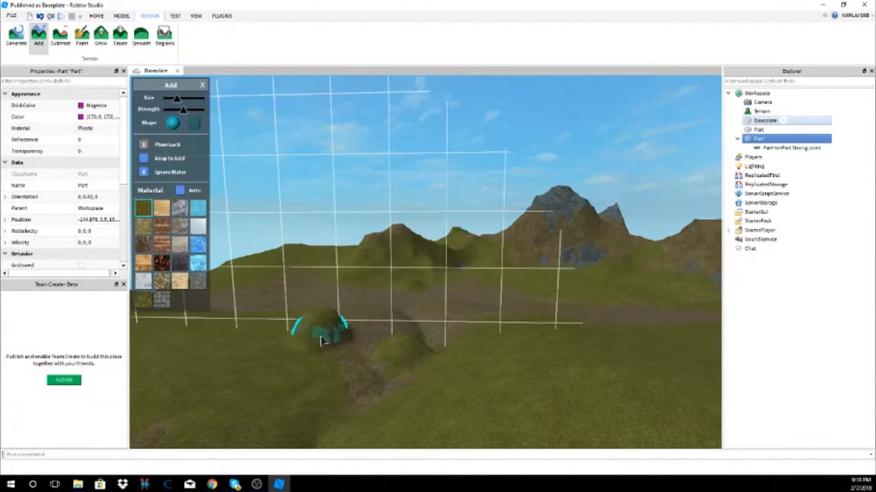
pyautogui.click(198, 207)
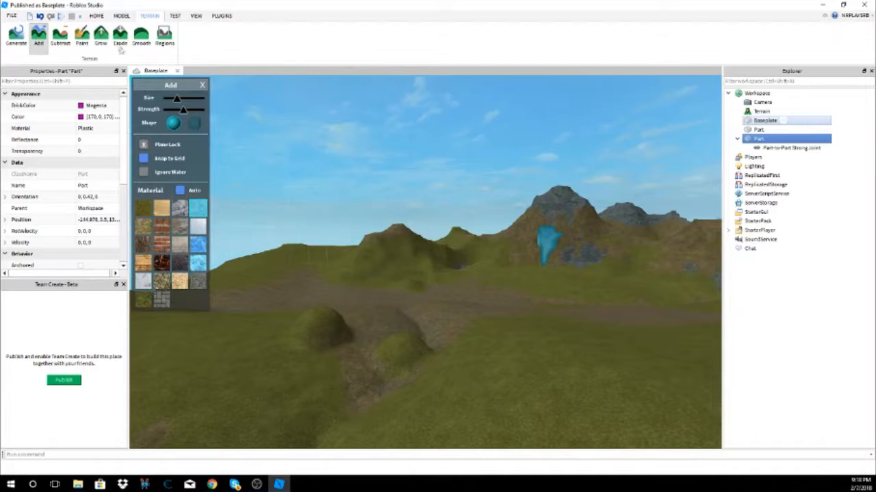
# Subtract a small pit from the grass near the mounds and paint a water stream widening into a pond.
pyautogui.click(60, 34)
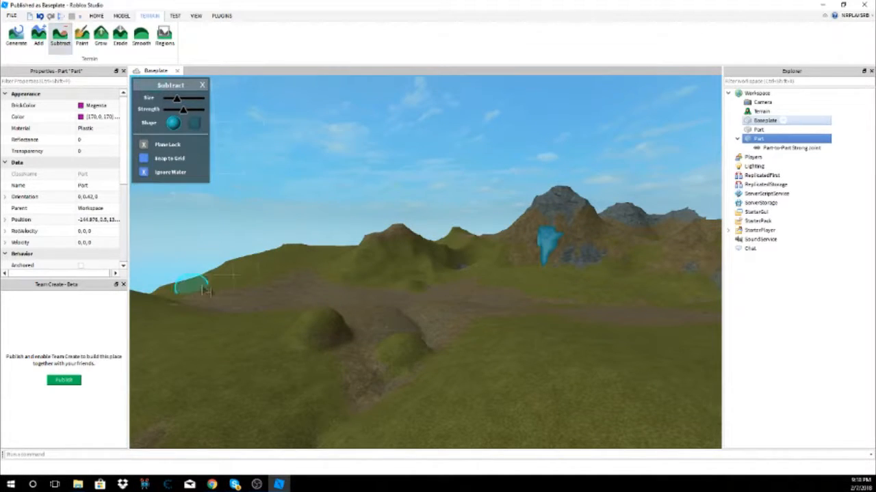
pyautogui.click(270, 347)
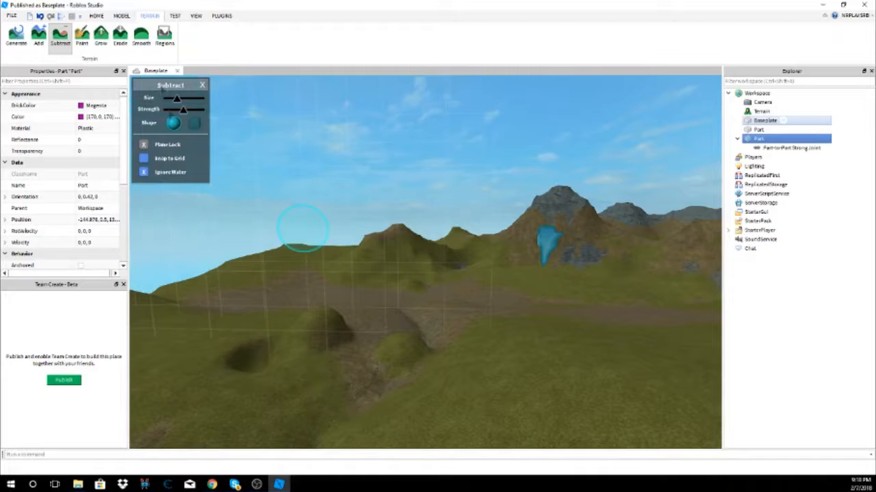
pyautogui.click(84, 37)
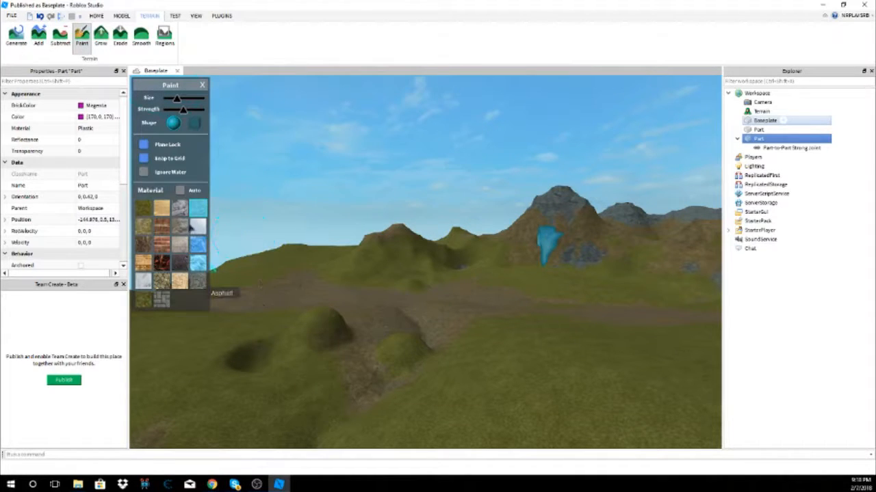
pyautogui.moveTo(291, 288)
pyautogui.mouseDown()
pyautogui.moveTo(445, 297)
pyautogui.moveTo(538, 323)
pyautogui.moveTo(610, 381)
pyautogui.mouseUp()
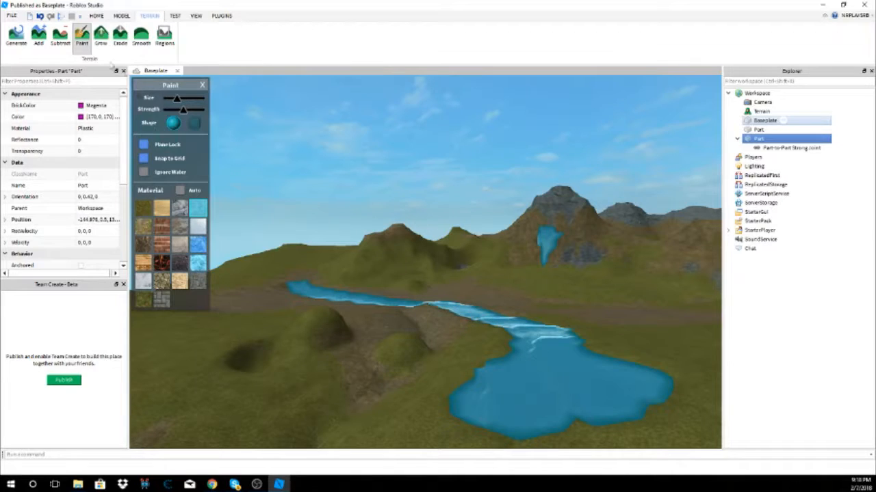
# Look at the Grow and Erode brushes, and smooth the pit, both grass mounds and the ground along the stream.
pyautogui.click(101, 37)
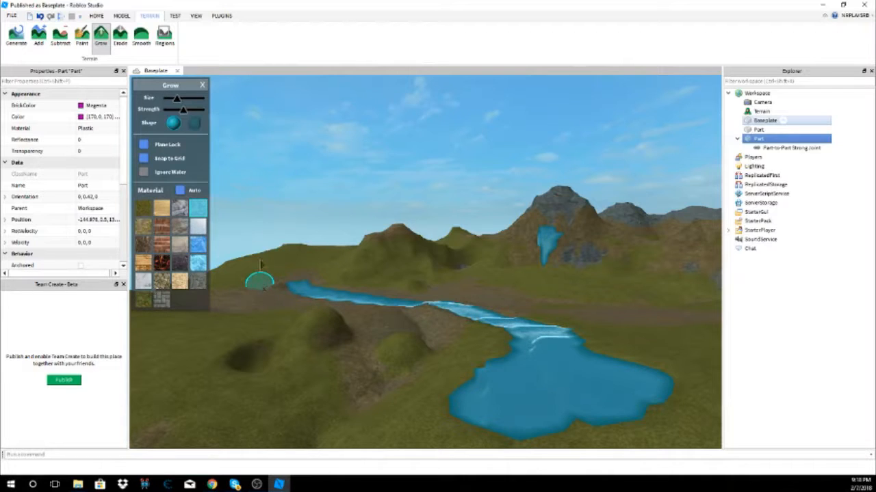
pyautogui.click(120, 36)
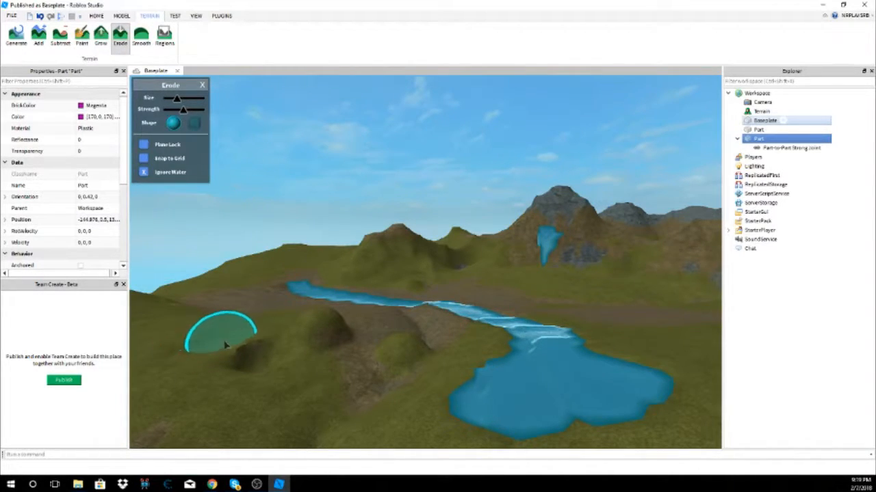
pyautogui.click(143, 36)
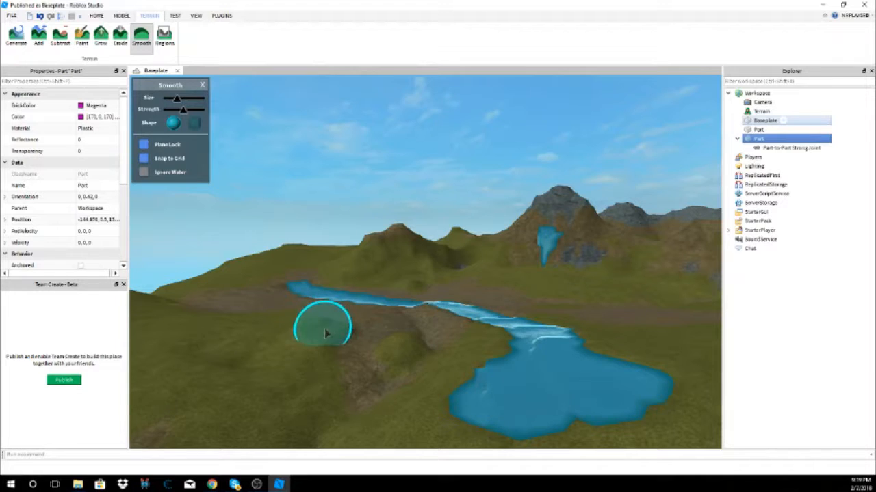
pyautogui.moveTo(412, 352)
pyautogui.mouseDown()
pyautogui.moveTo(465, 309)
pyautogui.moveTo(513, 315)
pyautogui.moveTo(494, 333)
pyautogui.mouseUp()
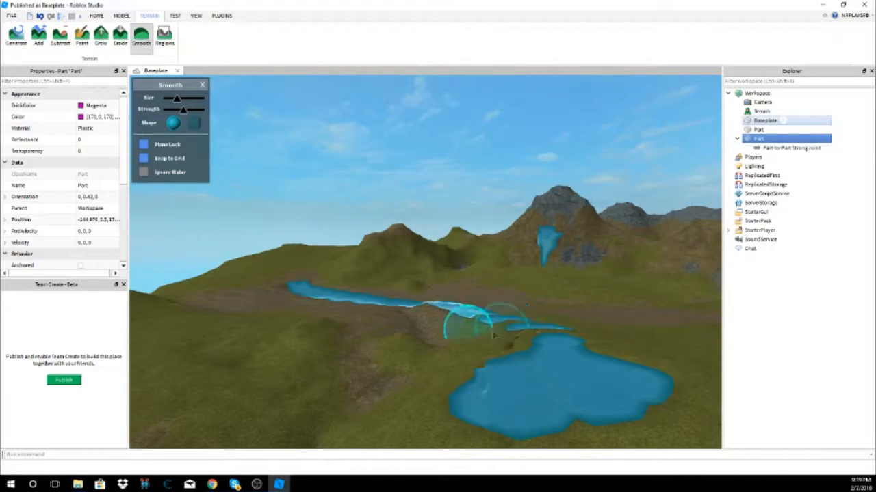
# Look over the terrain Regions operations and the Play, Play Here and Run options for testing the place.
pyautogui.click(164, 37)
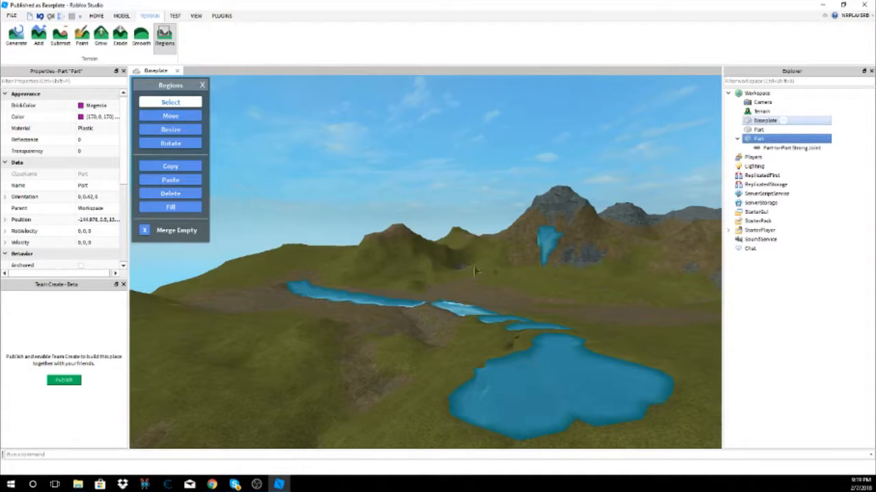
pyautogui.click(175, 15)
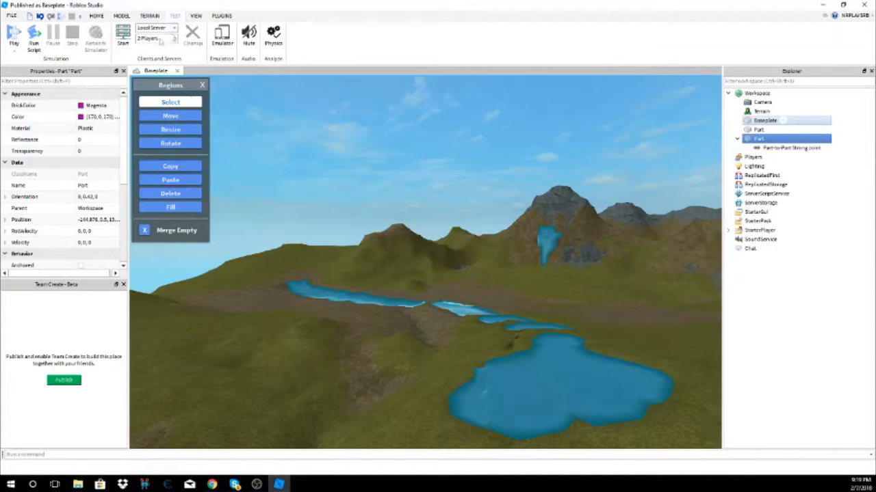
pyautogui.click(21, 55)
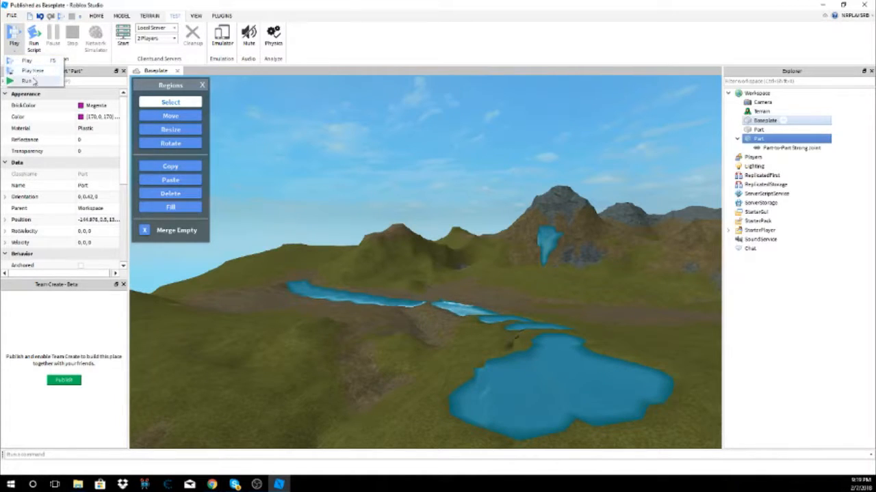
pyautogui.click(19, 53)
pyautogui.click(20, 55)
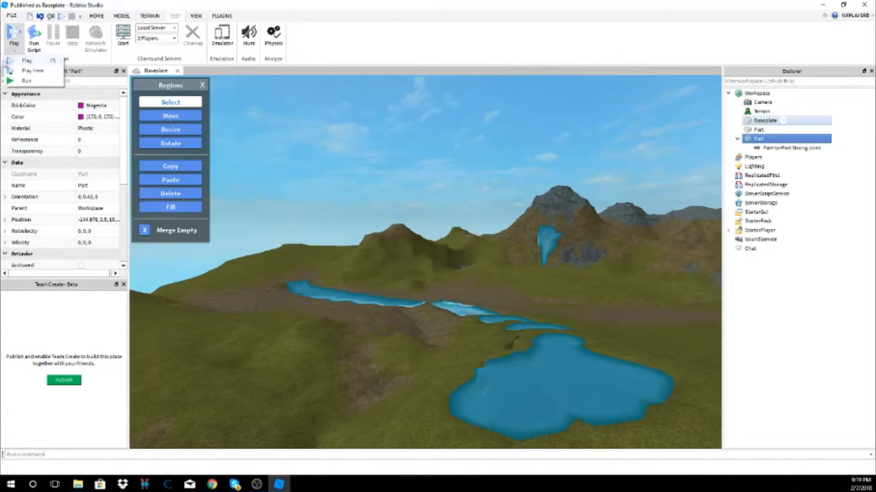
pyautogui.click(15, 52)
# Close the Regions tool, survey the edited terrain from several angles and review the Play and Run Script test tools.
pyautogui.moveTo(364, 292); pyautogui.dragTo(364, 292, button='right')
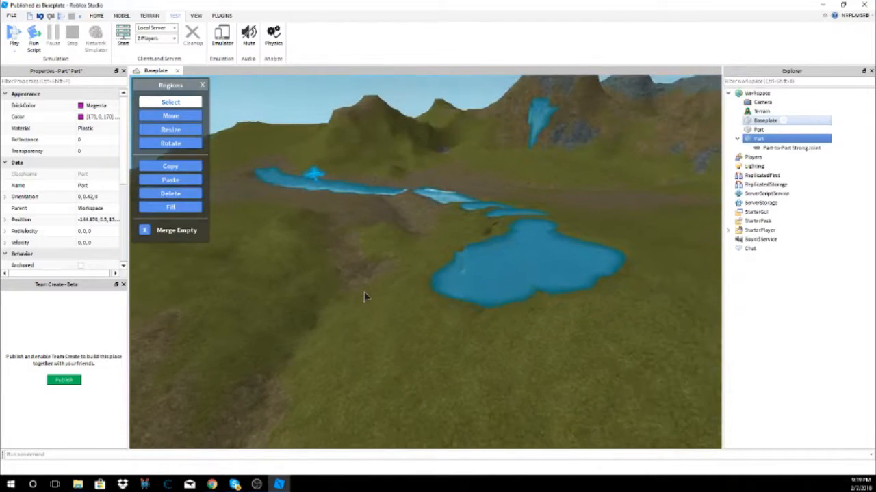
pyautogui.click(201, 84)
pyautogui.moveTo(322, 213); pyautogui.dragTo(322, 213, button='right')
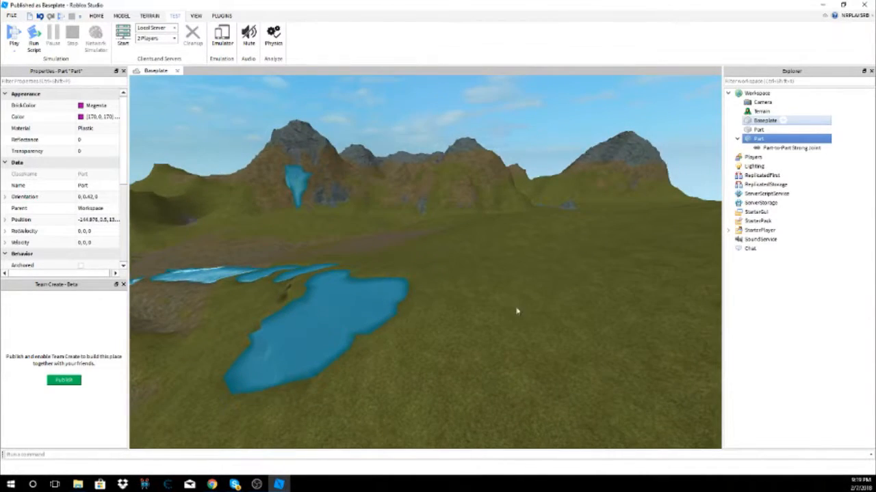
pyautogui.press('w')
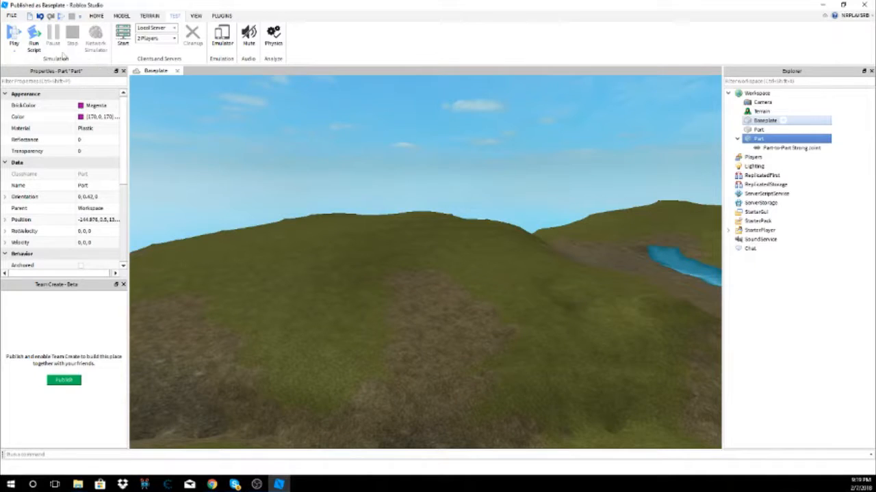
pyautogui.click(15, 48)
pyautogui.click(40, 46)
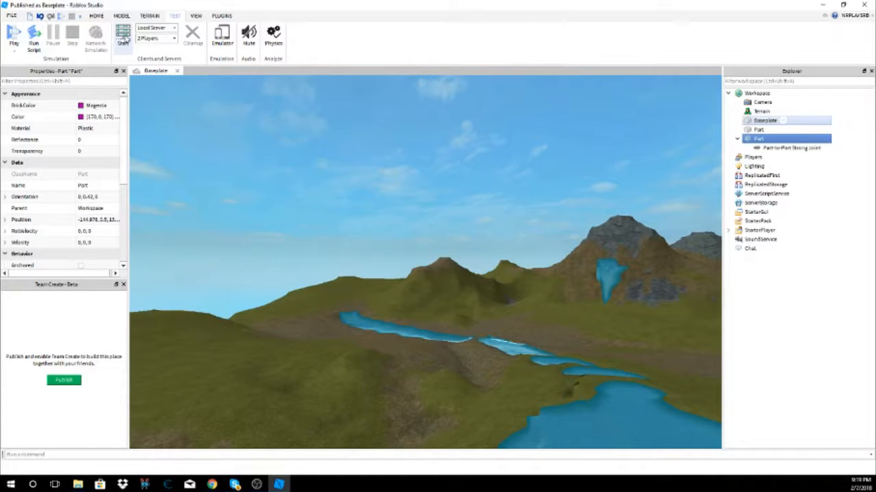
# Look over the player count, the device emulator with an iPhone 5 preview, and the Physics Analyzer, turning both tools off again.
pyautogui.click(156, 39)
pyautogui.click(157, 42)
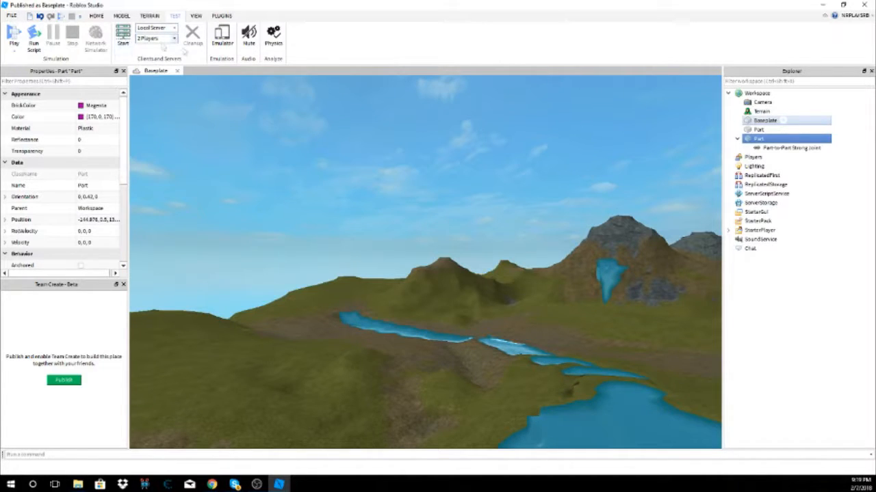
pyautogui.click(229, 36)
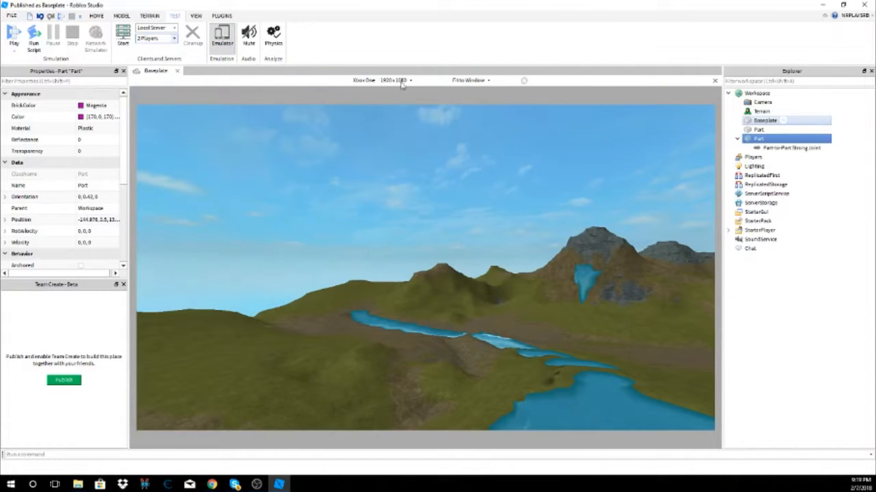
pyautogui.click(406, 81)
pyautogui.click(391, 105)
pyautogui.click(395, 82)
pyautogui.click(348, 117)
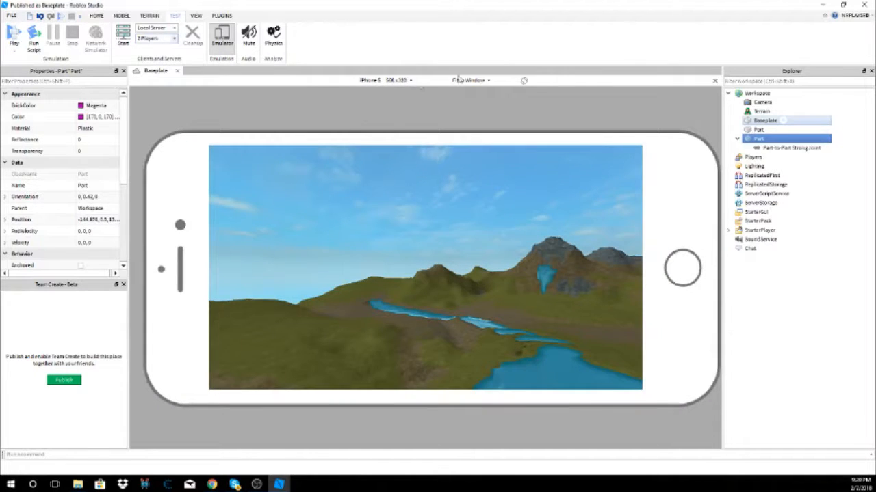
pyautogui.click(222, 35)
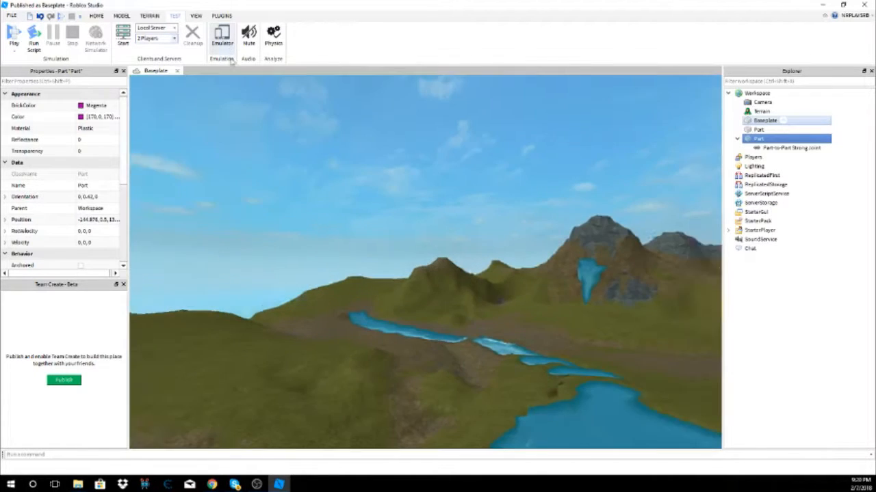
pyautogui.click(274, 41)
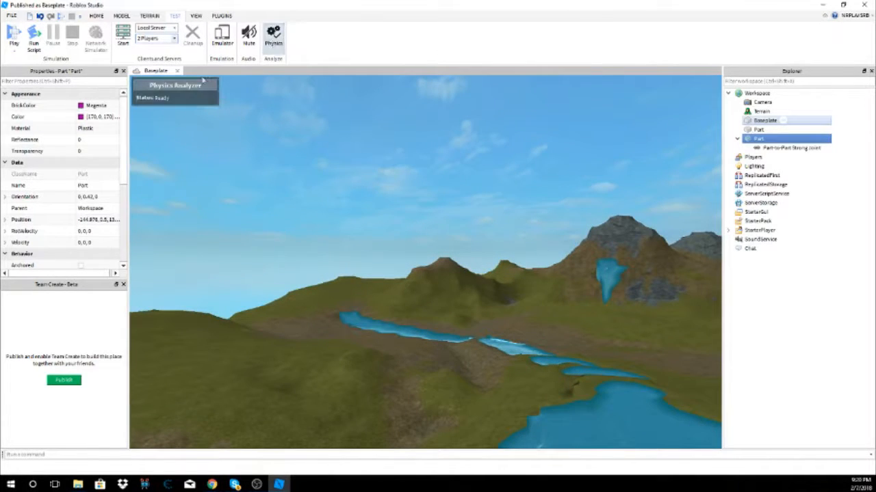
pyautogui.click(273, 45)
# Look through the selected magenta part's properties and check the Game Explorer pane, closing it again.
pyautogui.click(197, 16)
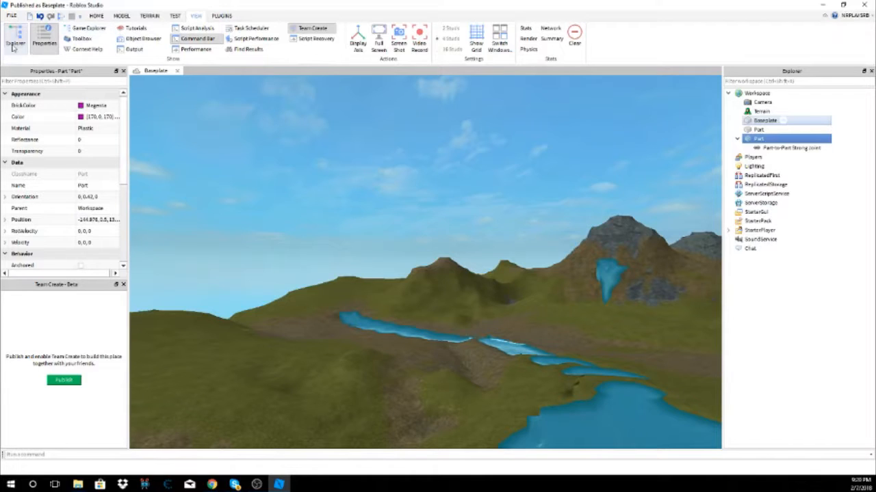
pyautogui.click(54, 44)
pyautogui.scroll(-4, 46, 147)
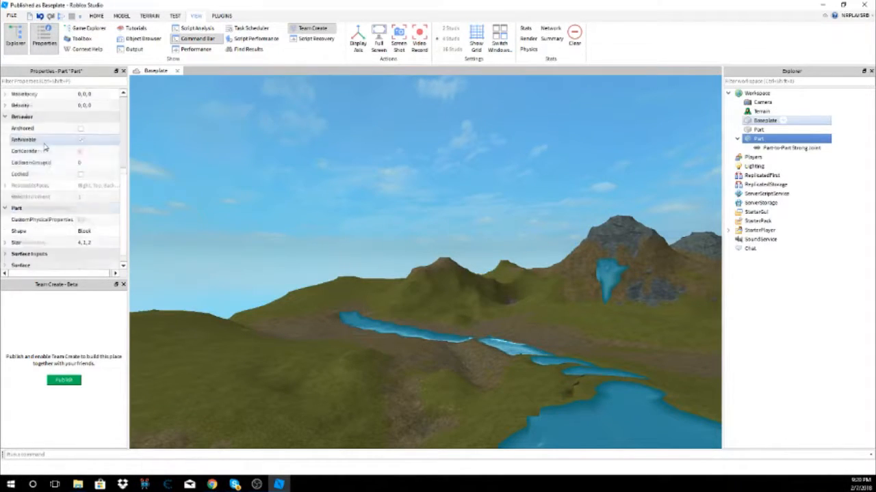
pyautogui.scroll(5, 43, 141)
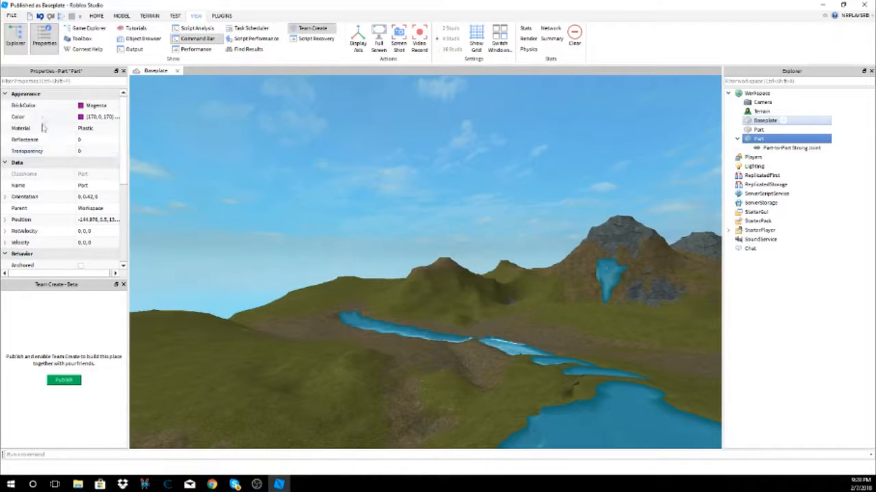
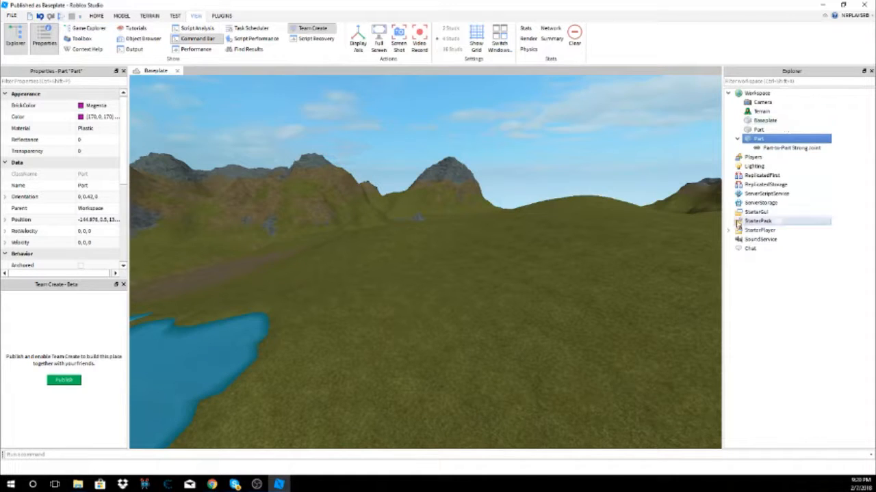
pyautogui.click(75, 30)
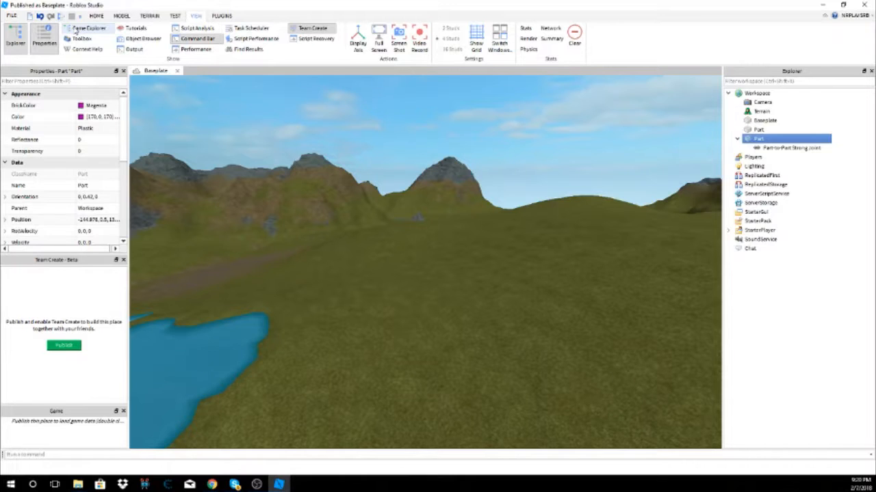
pyautogui.click(76, 30)
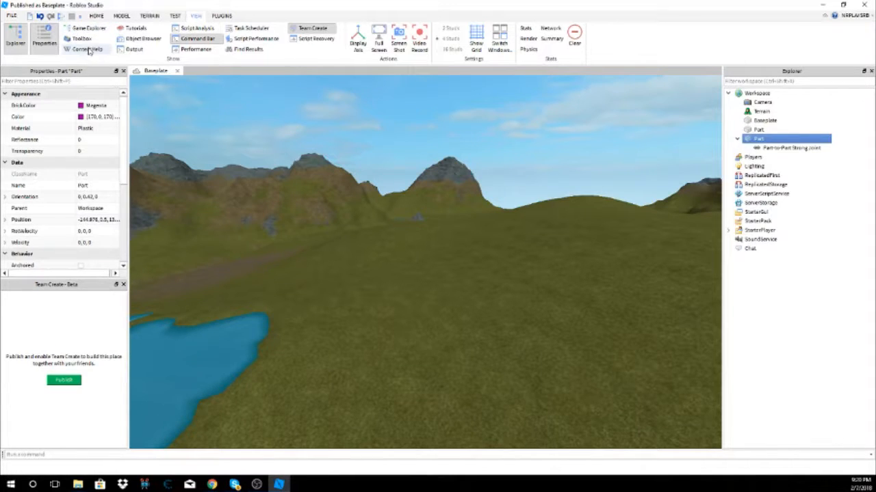
# Open the Toolbox, enlarge its window over the viewport and look over the asset categories, keeping Models selected.
pyautogui.click(94, 41)
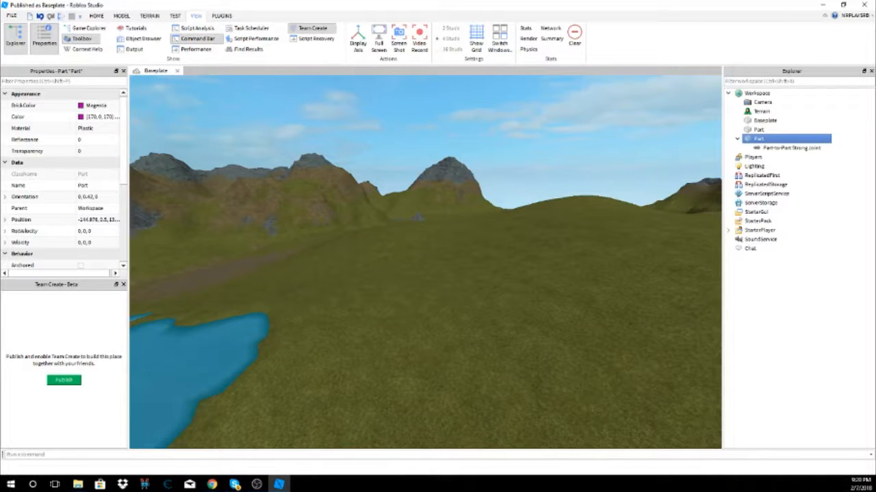
pyautogui.moveTo(191, 150); pyautogui.dragTo(425, 221)
pyautogui.click(387, 241)
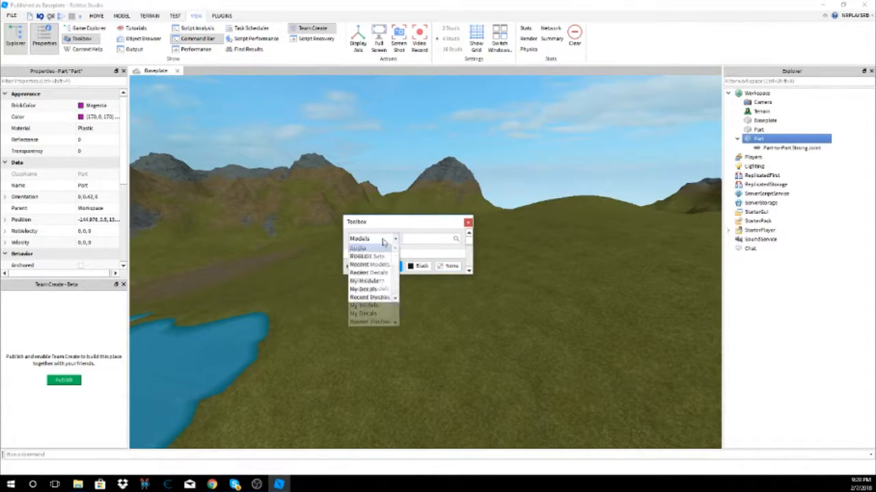
pyautogui.click(388, 240)
pyautogui.moveTo(423, 276); pyautogui.dragTo(423, 418)
pyautogui.click(393, 241)
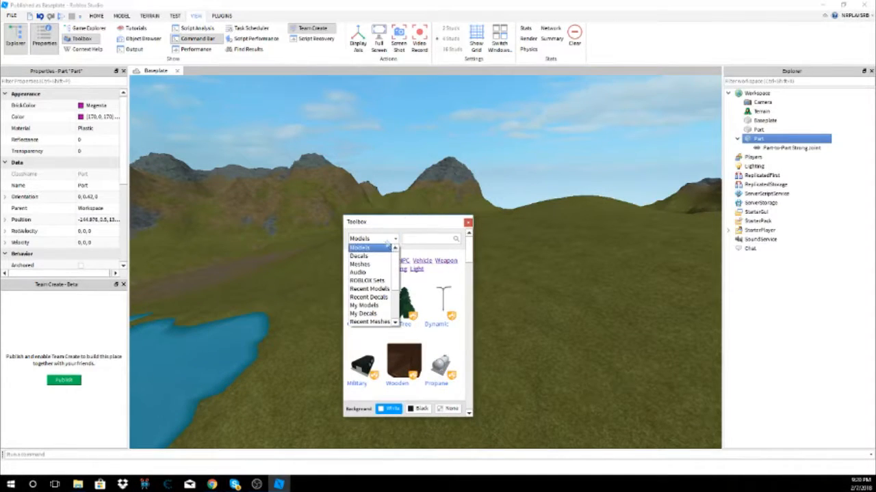
pyautogui.click(392, 246)
# Search the Toolbox models for "chair", look over the offered models and close the Toolbox.
pyautogui.click(411, 240)
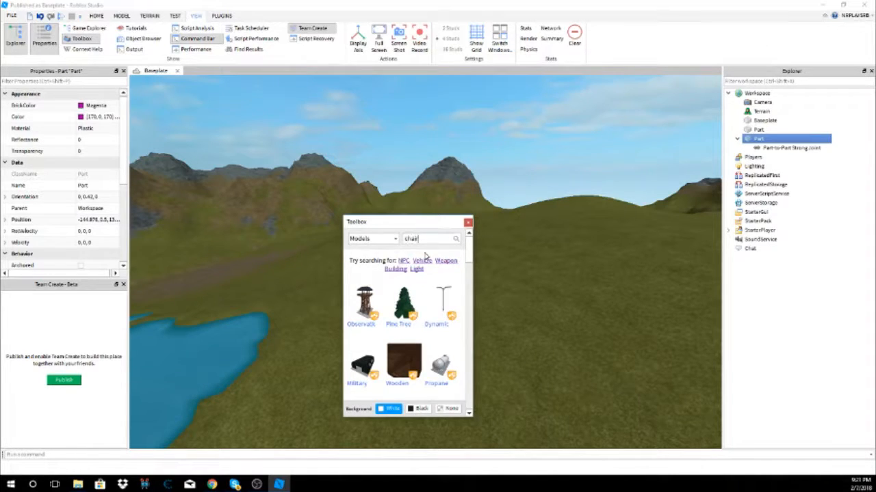
pyautogui.press('Return')
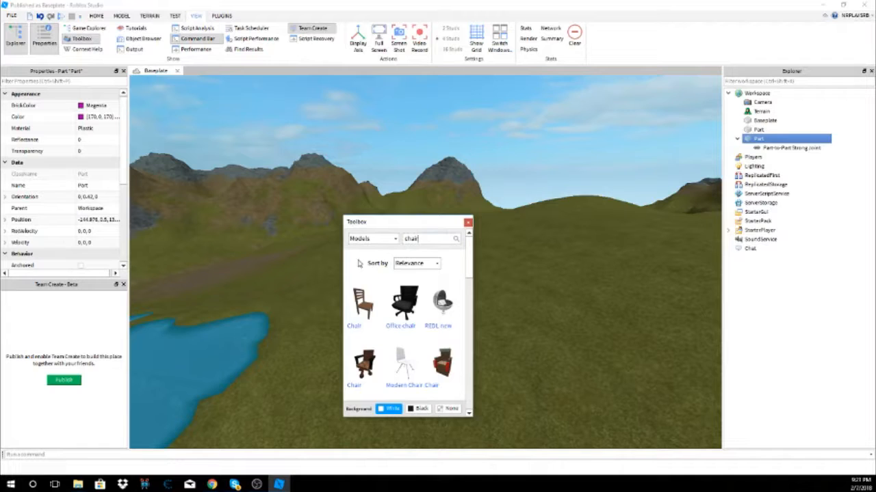
pyautogui.click(468, 222)
# Look at the Context Help for the selected part and the Tutorials pane, closing both.
pyautogui.click(91, 49)
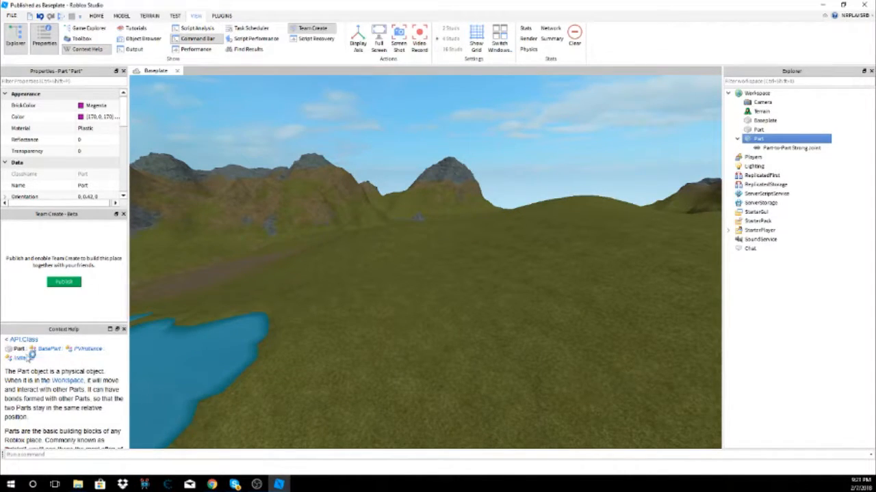
pyautogui.click(141, 29)
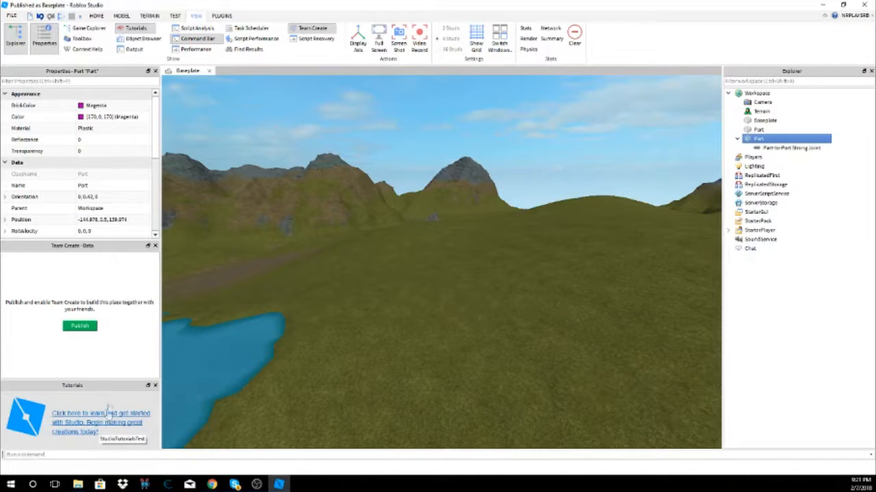
pyautogui.click(137, 29)
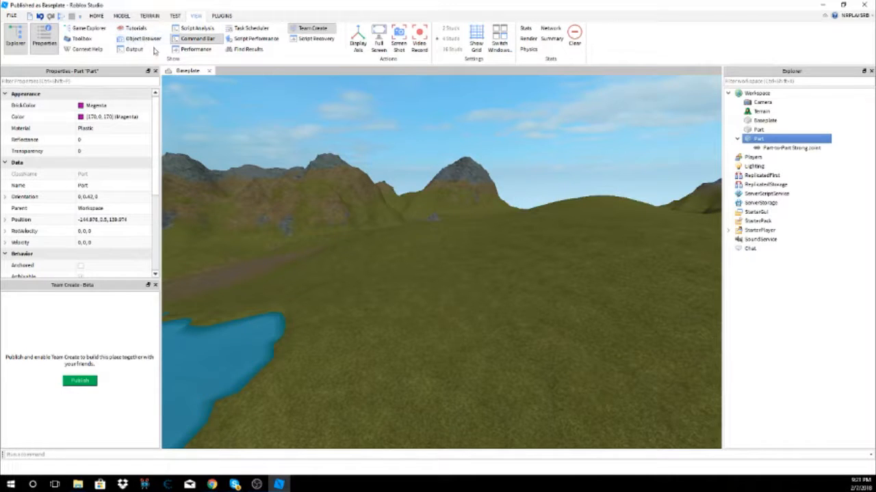
# Look through the Object Browser's class members and the Output log, closing each one.
pyautogui.click(143, 39)
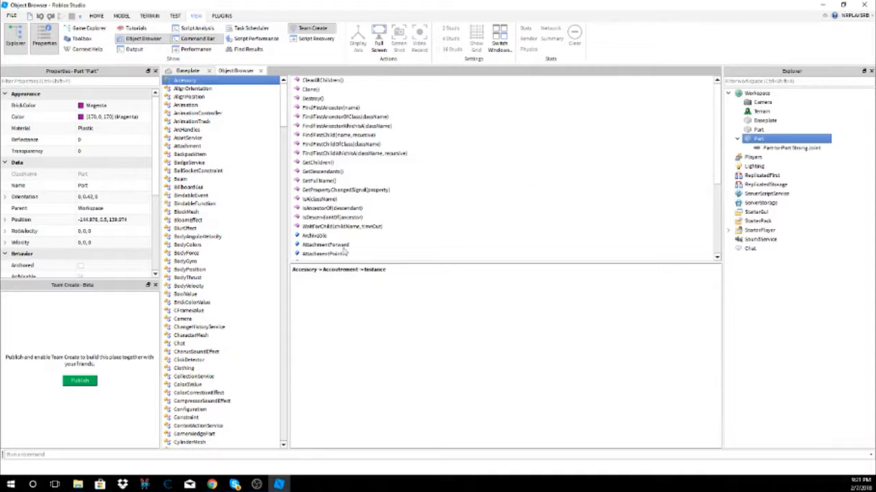
pyautogui.scroll(-6, 270, 361)
pyautogui.scroll(6, 268, 361)
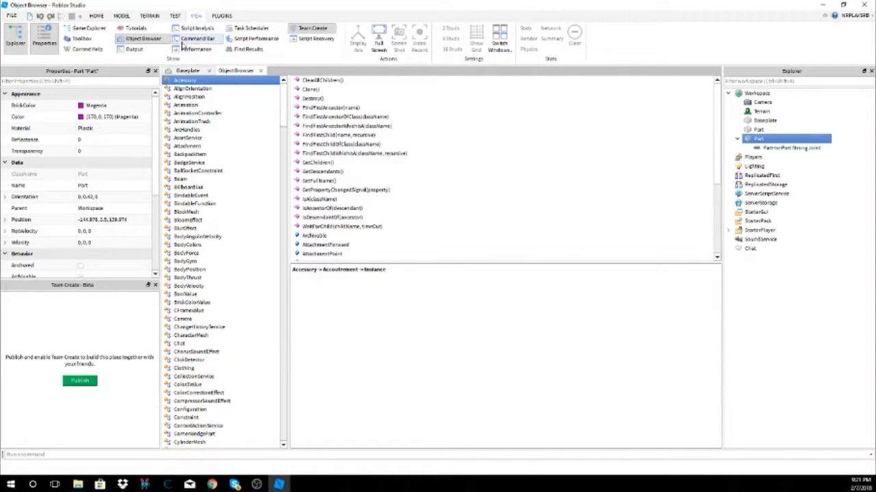
pyautogui.click(140, 39)
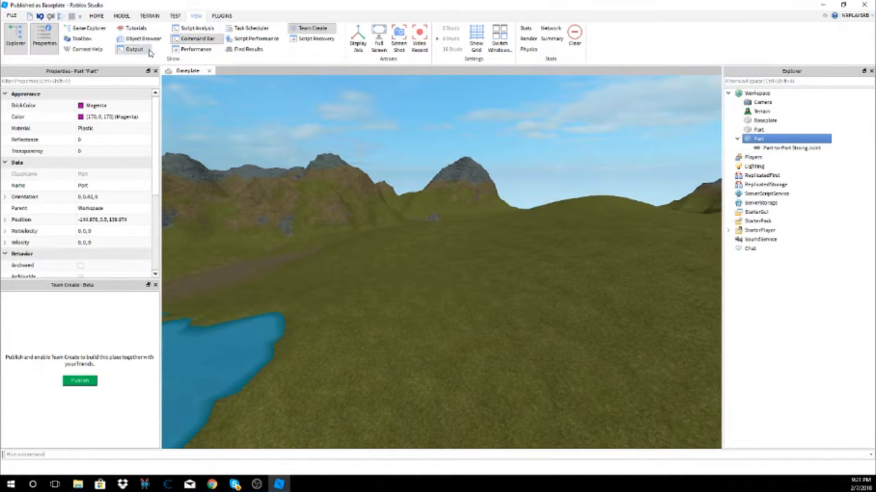
pyautogui.click(146, 52)
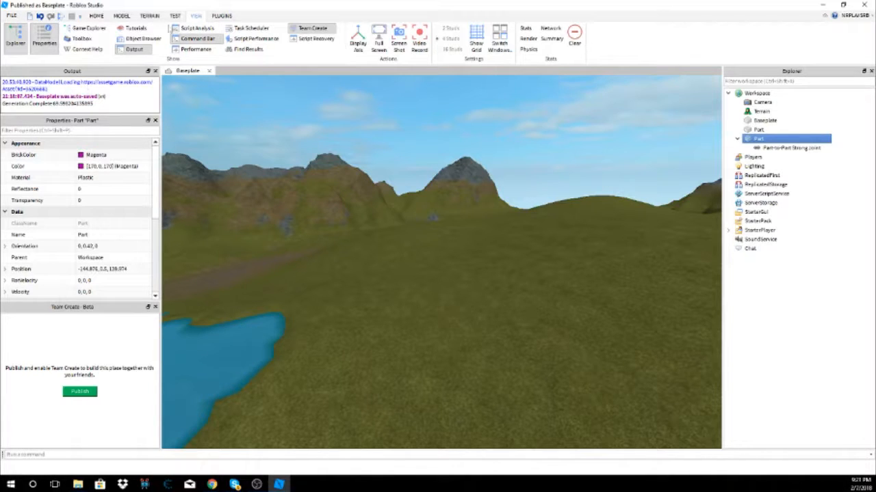
pyautogui.click(139, 52)
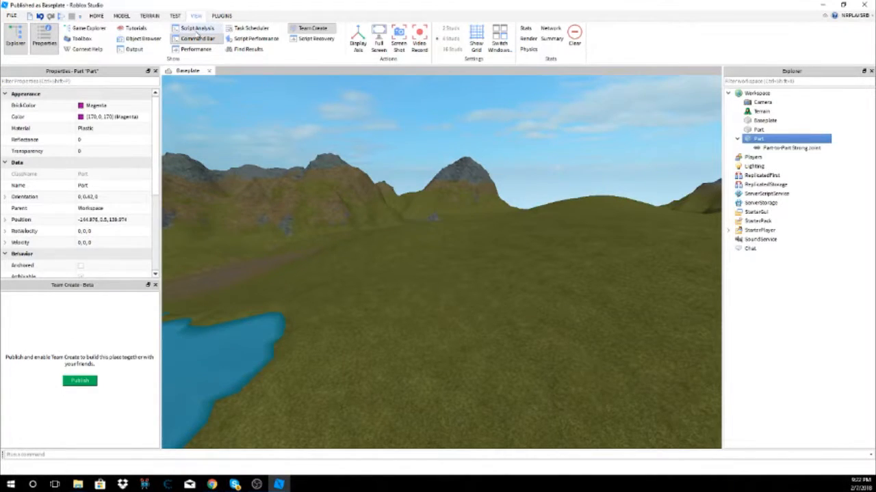
# Check the Script Analysis pane and the Command Bar, leaving only the Command Bar shown, and deselect the part.
pyautogui.click(197, 30)
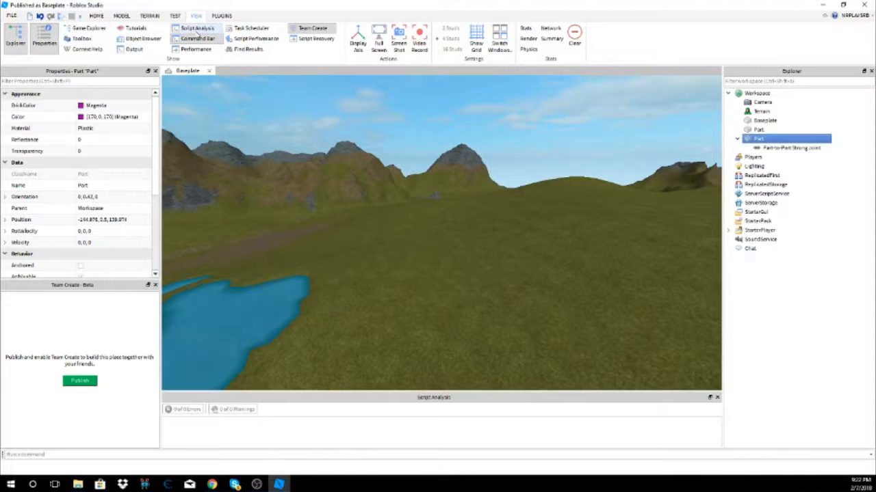
pyautogui.click(197, 29)
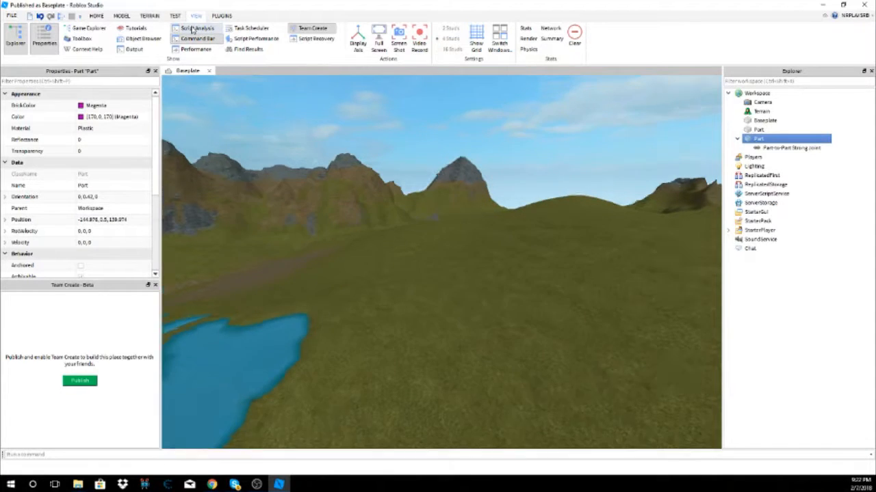
pyautogui.click(198, 42)
pyautogui.click(198, 41)
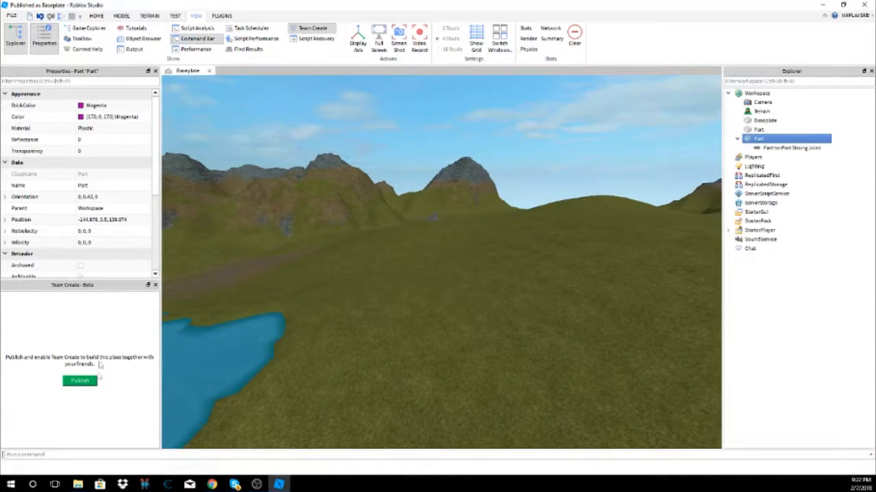
pyautogui.click(186, 453)
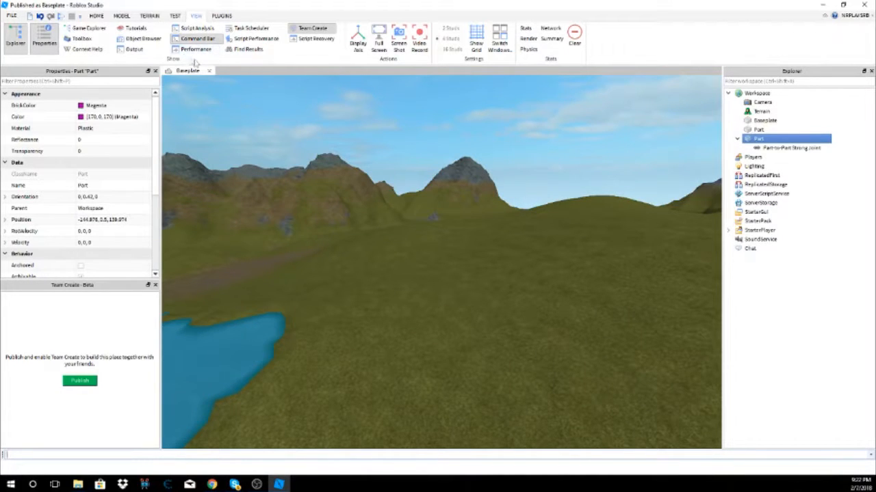
pyautogui.click(276, 108)
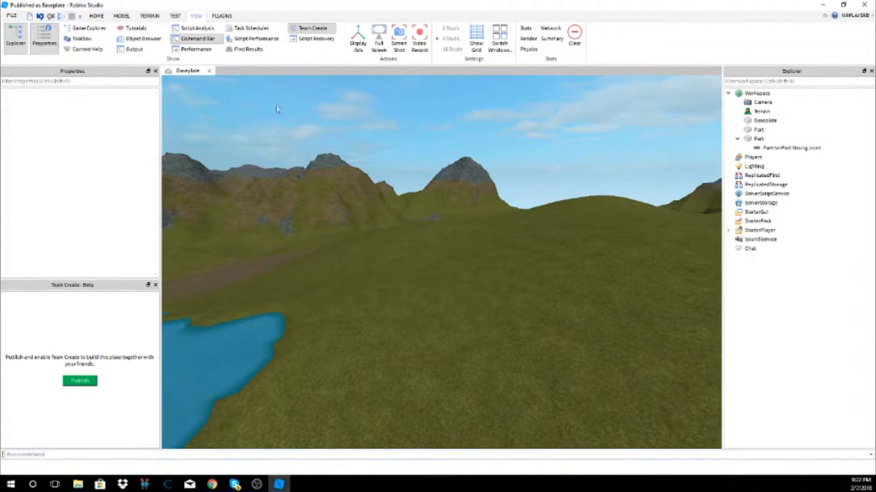
# Look at the Performance, Task Scheduler and Script Performance panes one by one, closing each.
pyautogui.click(186, 52)
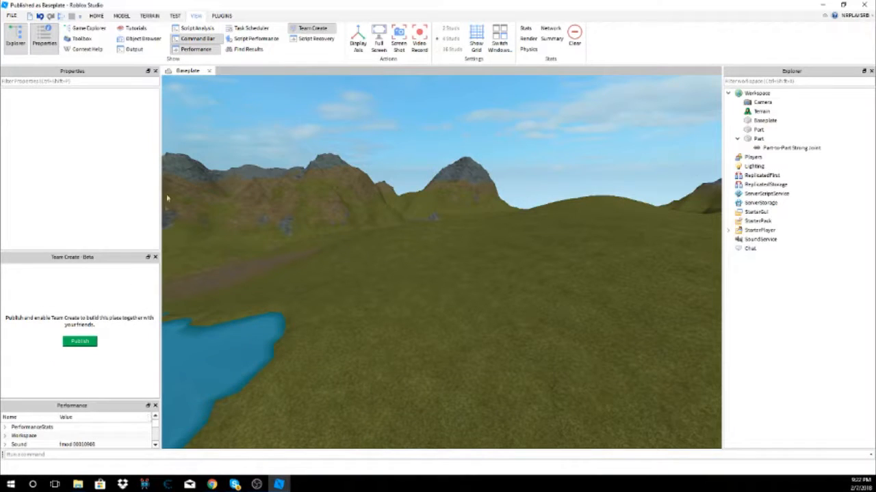
pyautogui.click(210, 51)
pyautogui.click(233, 28)
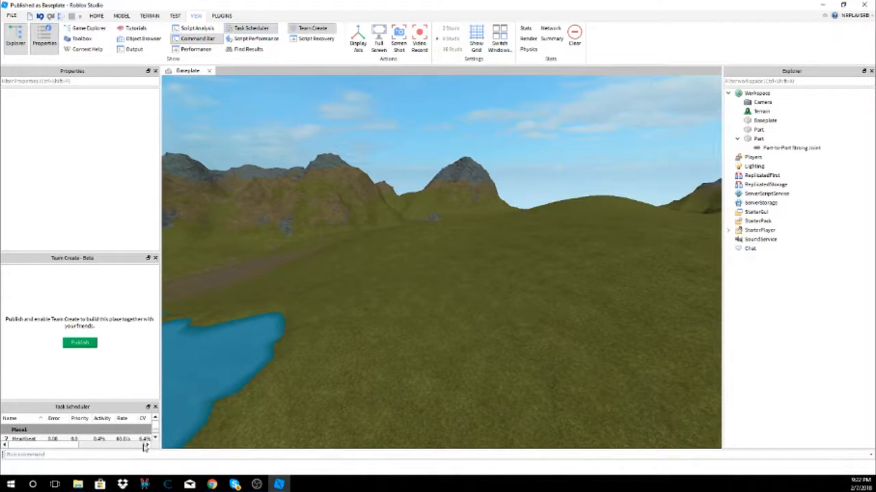
pyautogui.click(250, 31)
pyautogui.click(253, 38)
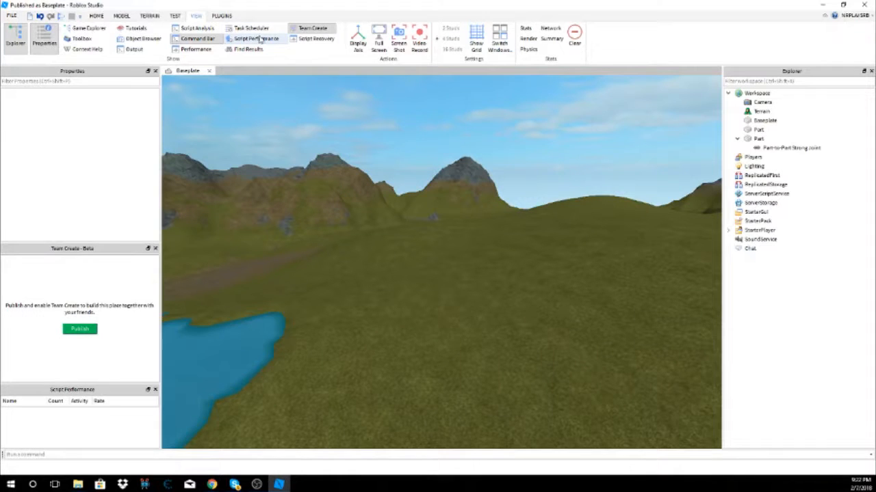
pyautogui.click(262, 39)
# Look at the Find Results pane, hide it again and turn the camera slightly over the terrain.
pyautogui.click(254, 50)
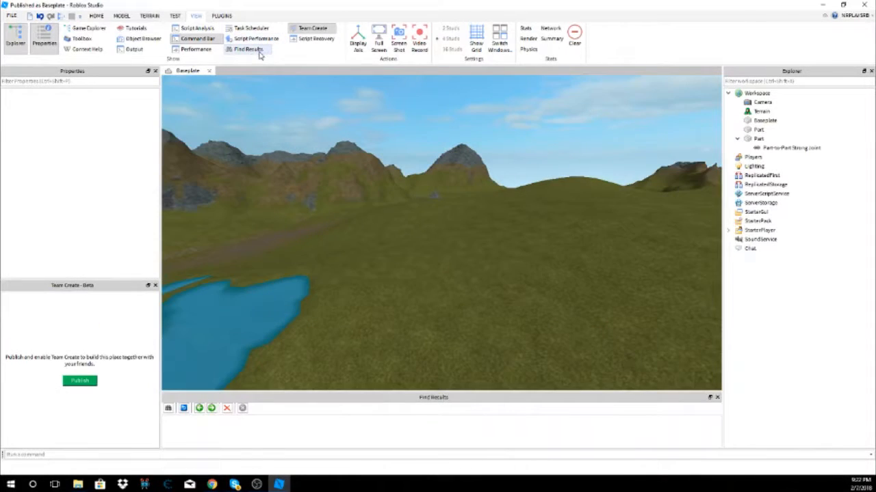
pyautogui.click(260, 54)
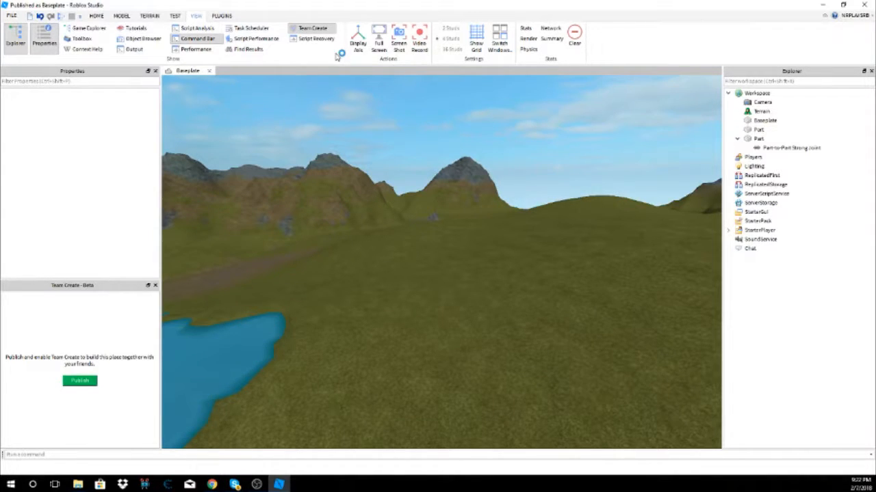
pyautogui.moveTo(414, 276); pyautogui.dragTo(413, 276, button='right')
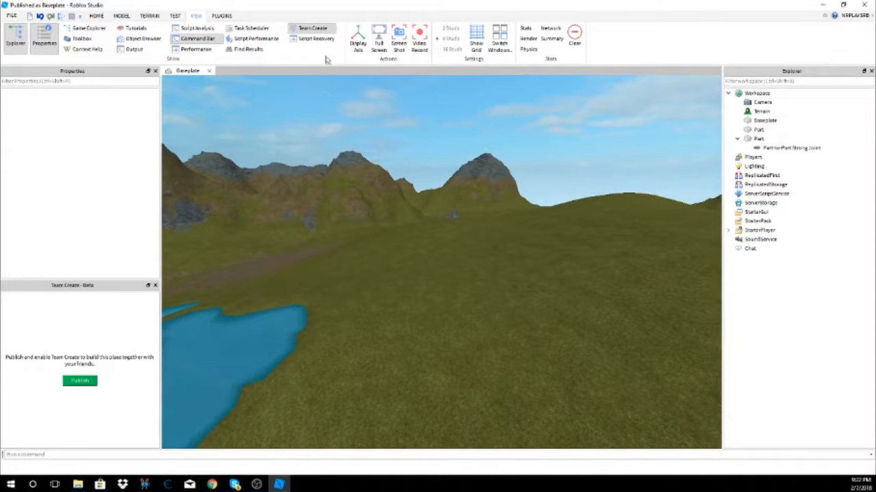
# Look at the Script Recovery pane and hide it again.
pyautogui.click(311, 41)
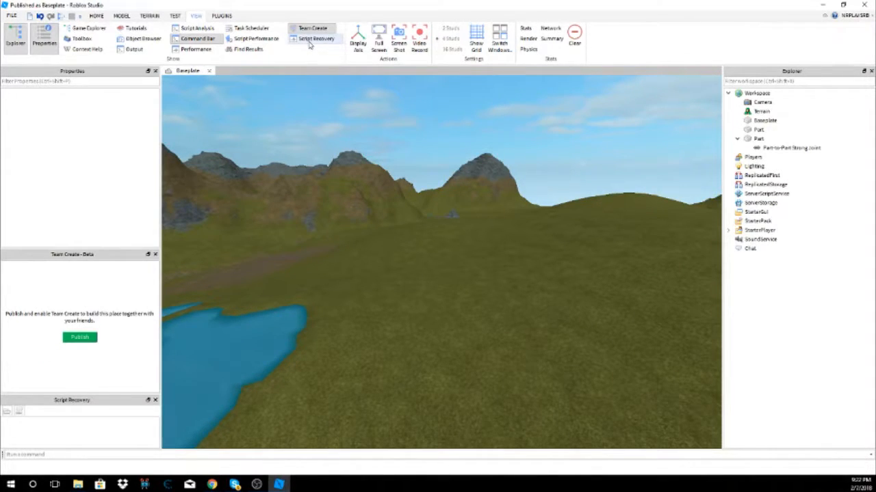
pyautogui.click(312, 39)
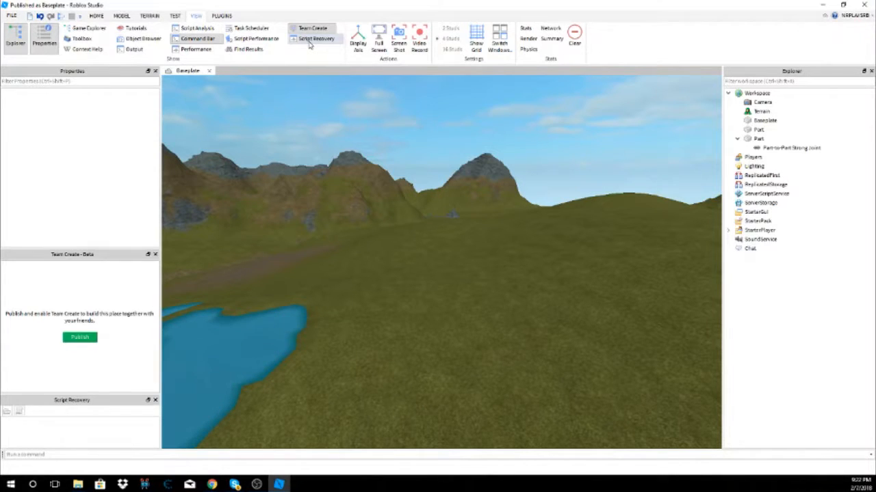
# Show the display axis while turning the camera over the terrain, hide it, and switch full screen mode on and off.
pyautogui.click(359, 42)
pyautogui.scroll(-5, 390, 184)
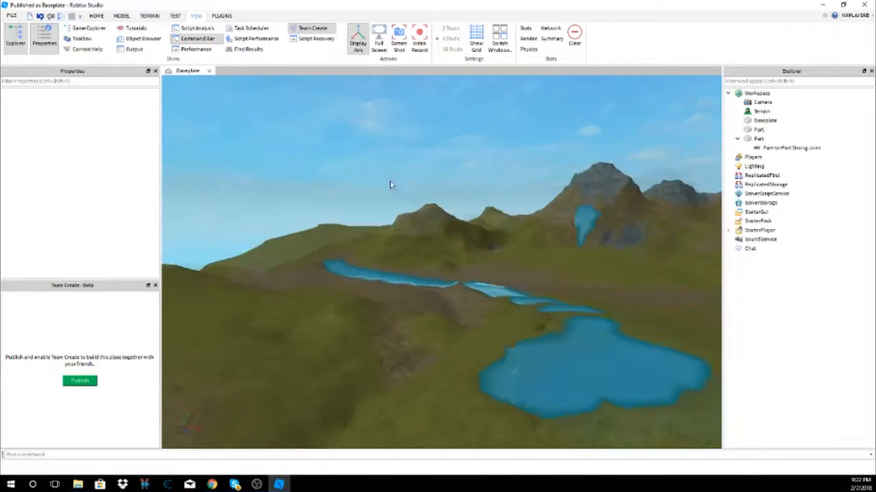
pyautogui.scroll(-5, 390, 185)
pyautogui.moveTo(390, 184); pyautogui.dragTo(389, 185, button='right')
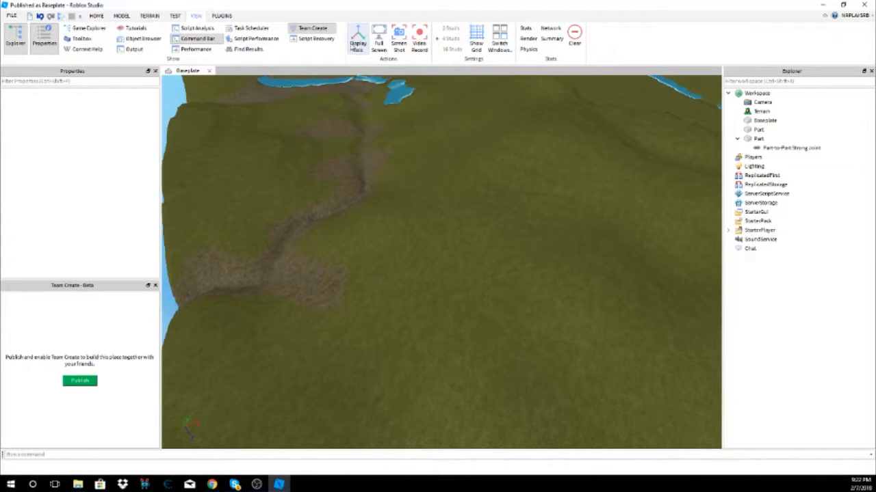
pyautogui.click(378, 41)
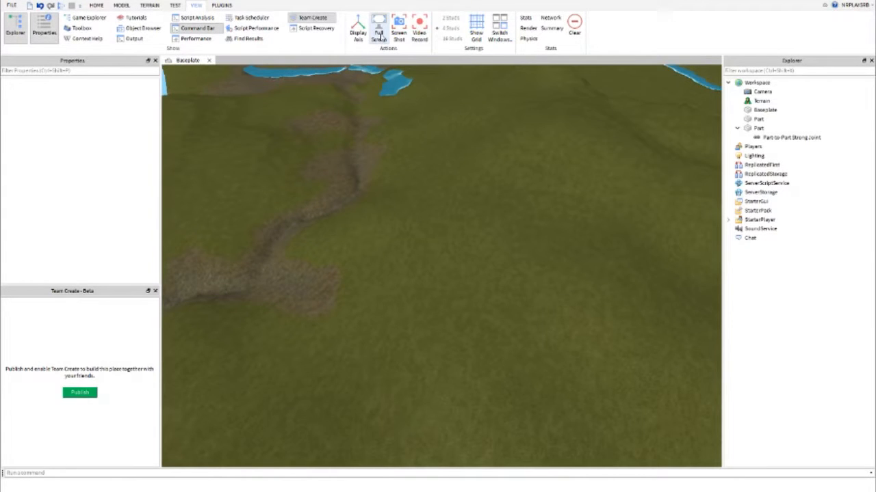
pyautogui.click(379, 32)
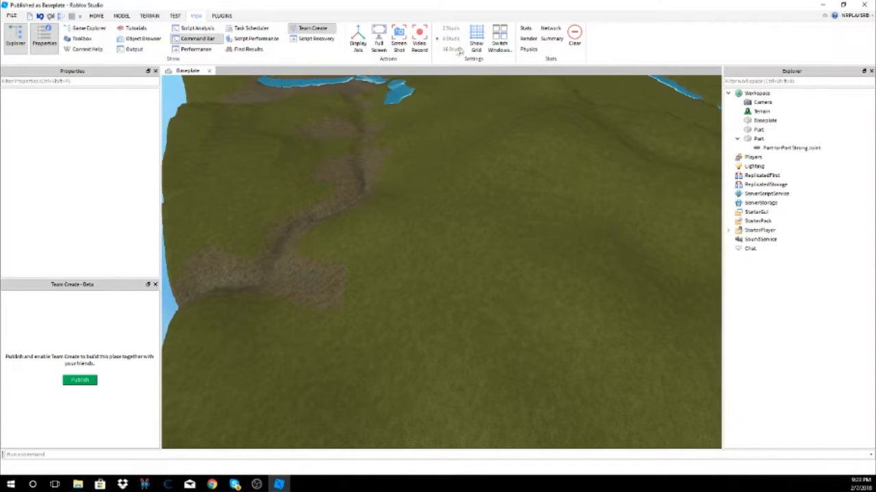
# Show the grid beyond the terrain edge, compare 16, 4 and 2 stud spacing, leave it at 2 studs and hide the grid.
pyautogui.click(481, 36)
pyautogui.moveTo(459, 129); pyautogui.dragTo(432, 260, button='right')
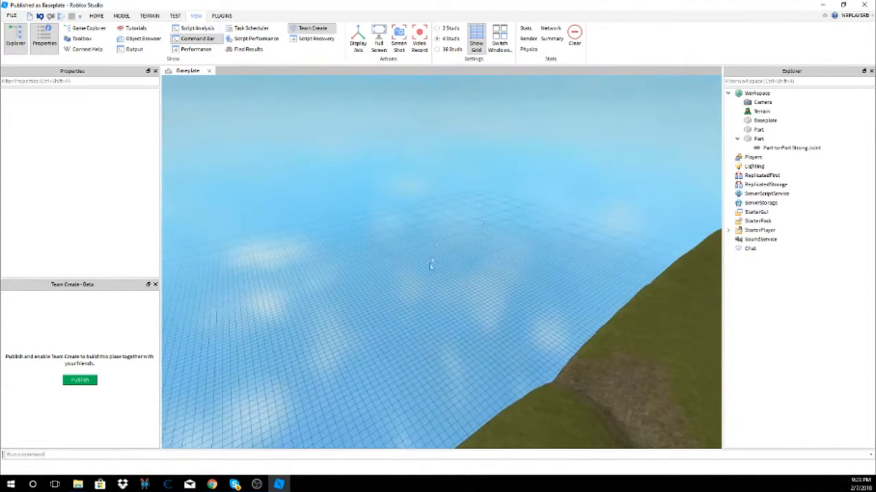
pyautogui.click(442, 50)
pyautogui.click(446, 39)
pyautogui.click(448, 29)
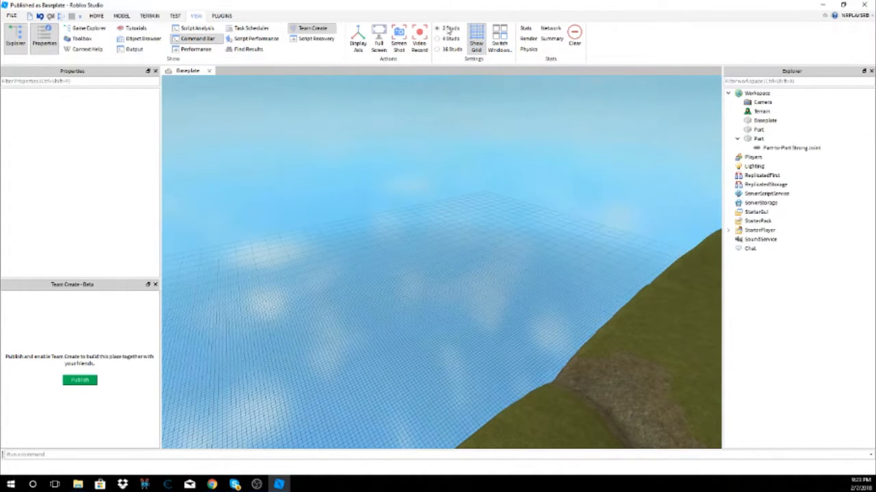
pyautogui.click(476, 38)
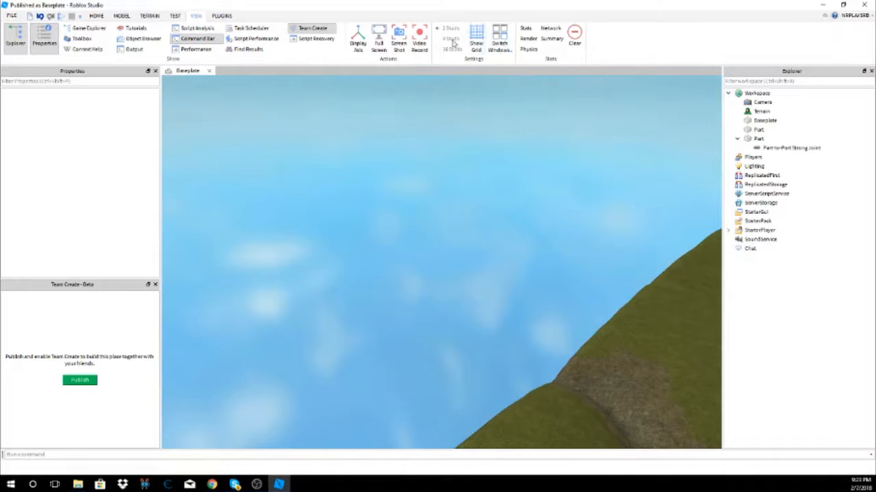
# Check the list of open windows and look over the installed plugin and animation rig tools.
pyautogui.click(500, 46)
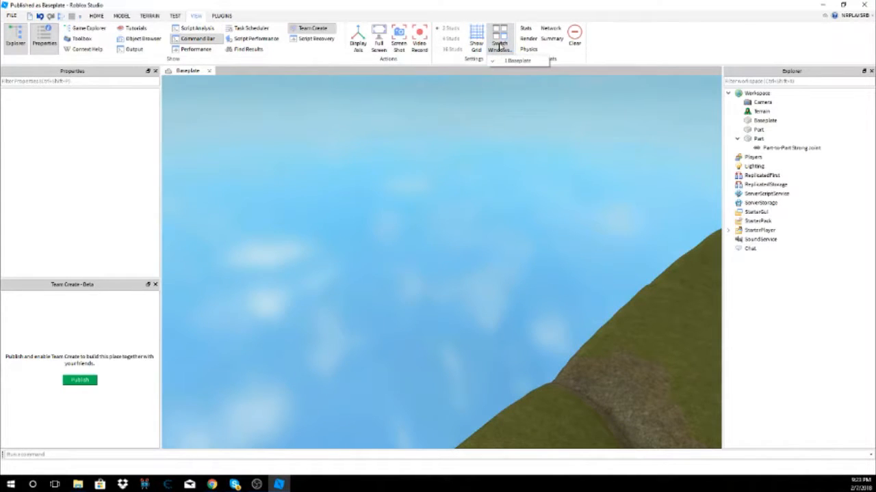
pyautogui.click(451, 122)
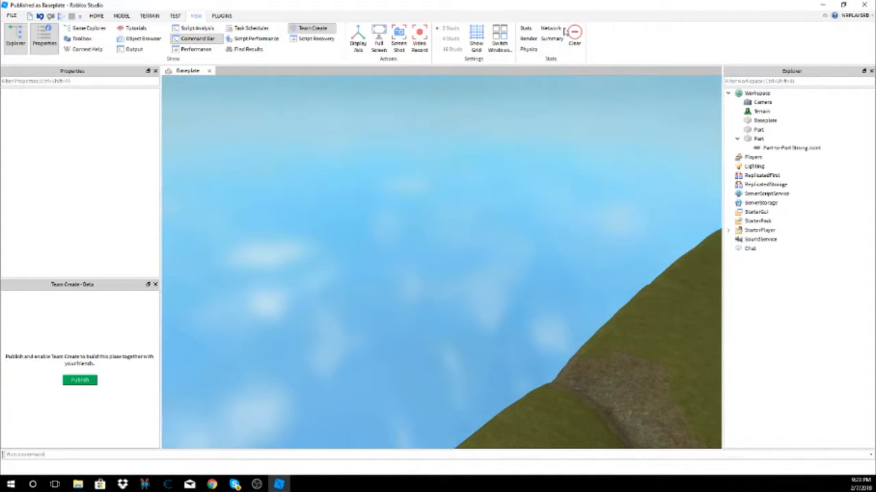
pyautogui.click(221, 15)
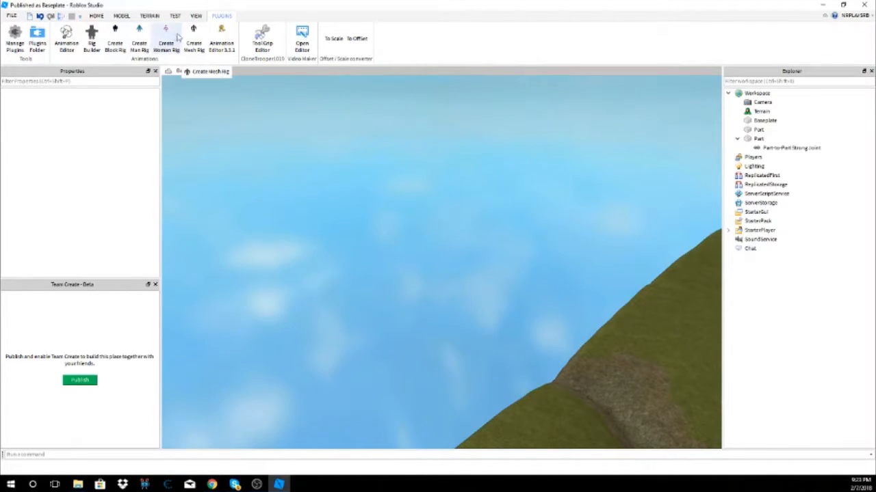
pyautogui.click(117, 34)
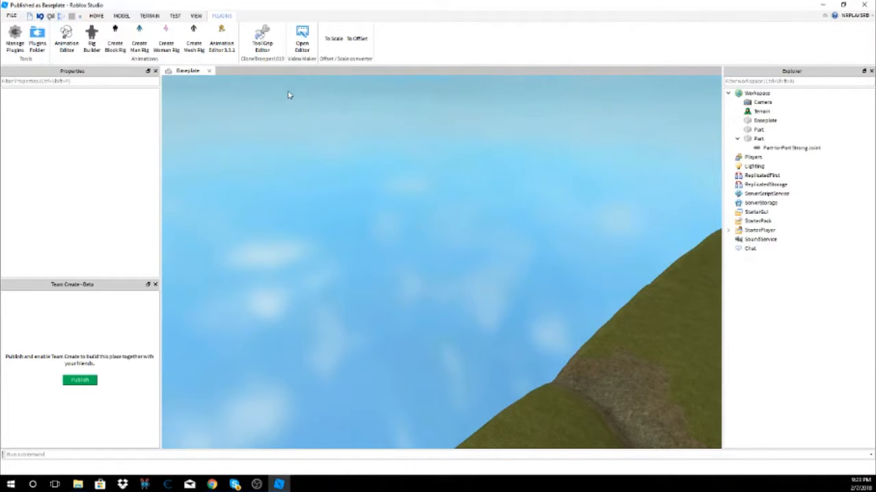
# Return to the Home tools and turn the camera back toward the terrain's mountains and river.
pyautogui.click(100, 16)
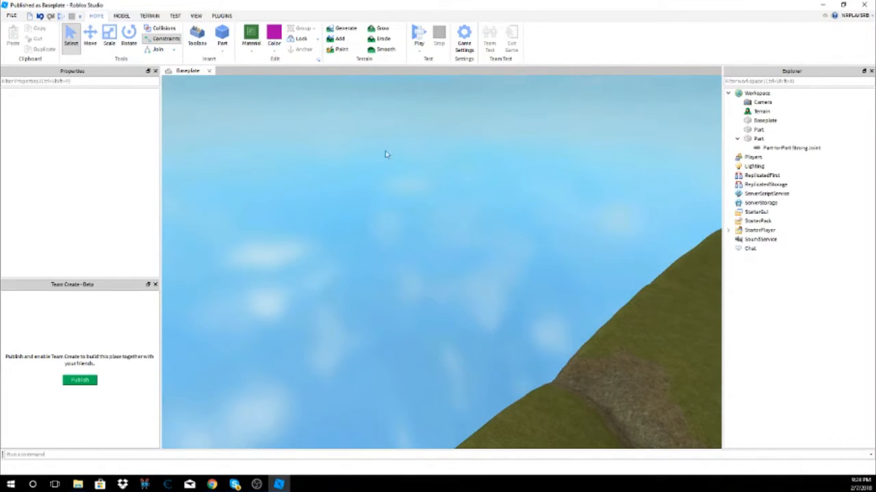
pyautogui.moveTo(457, 199); pyautogui.dragTo(457, 199, button='right')
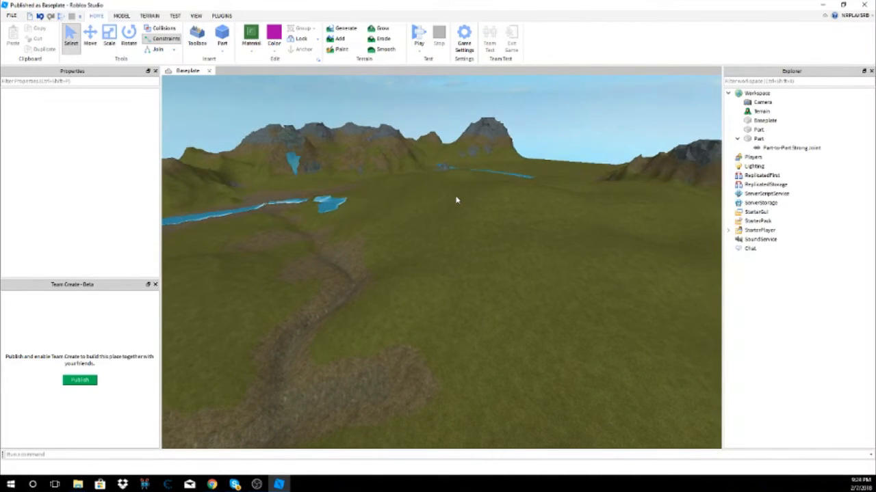